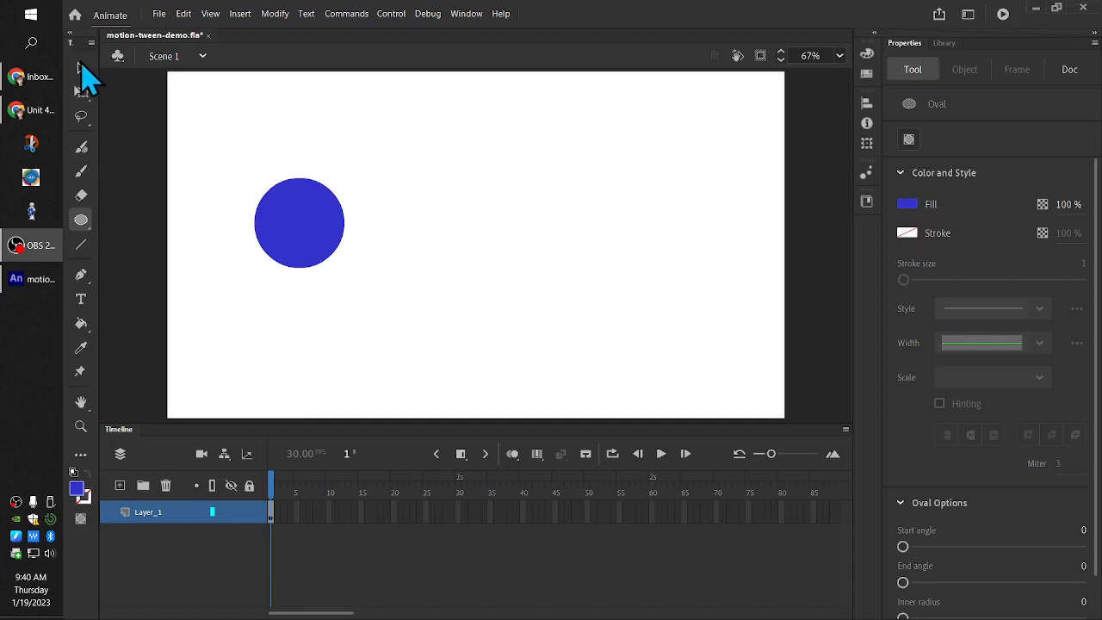
Convert the blue circle shape on the stage to a Graphic symbol named circle
click(81, 67)
click(291, 217)
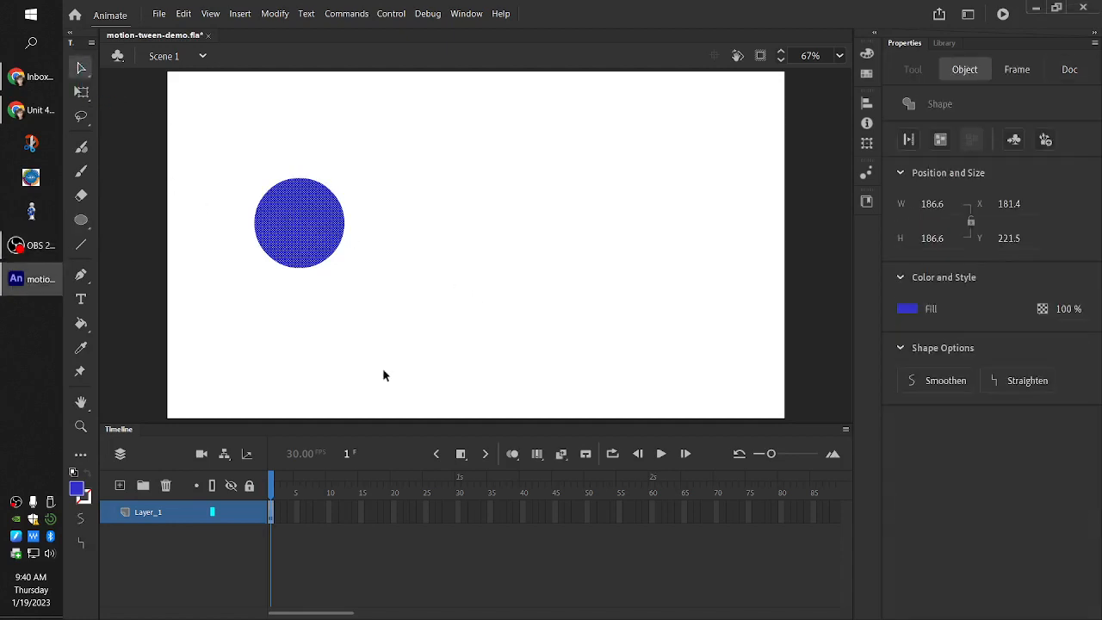
right_click(317, 219)
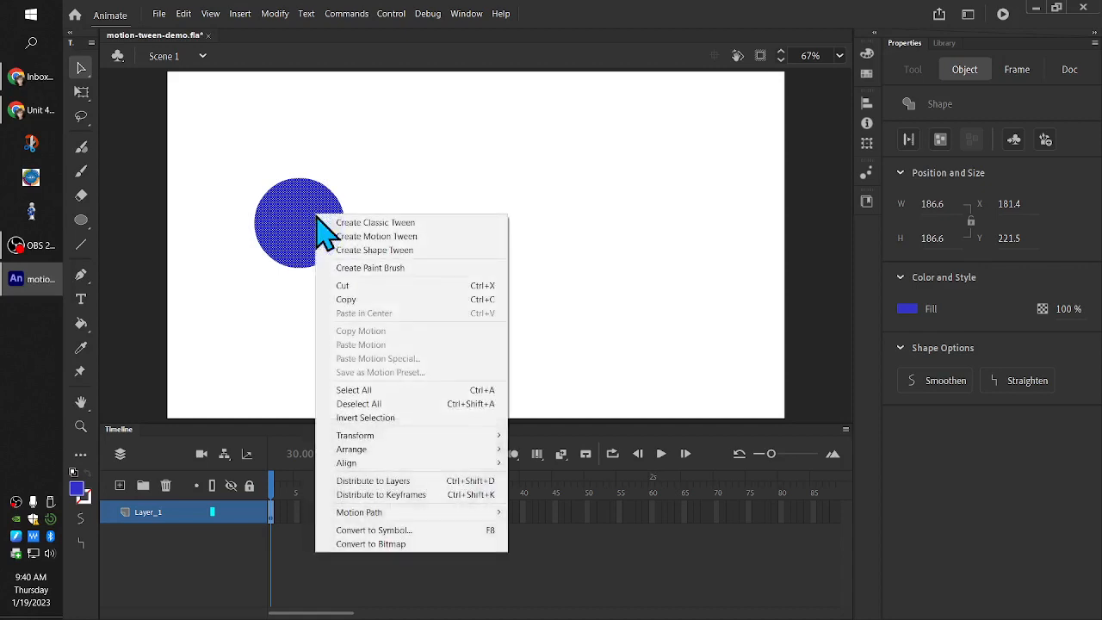
click(432, 528)
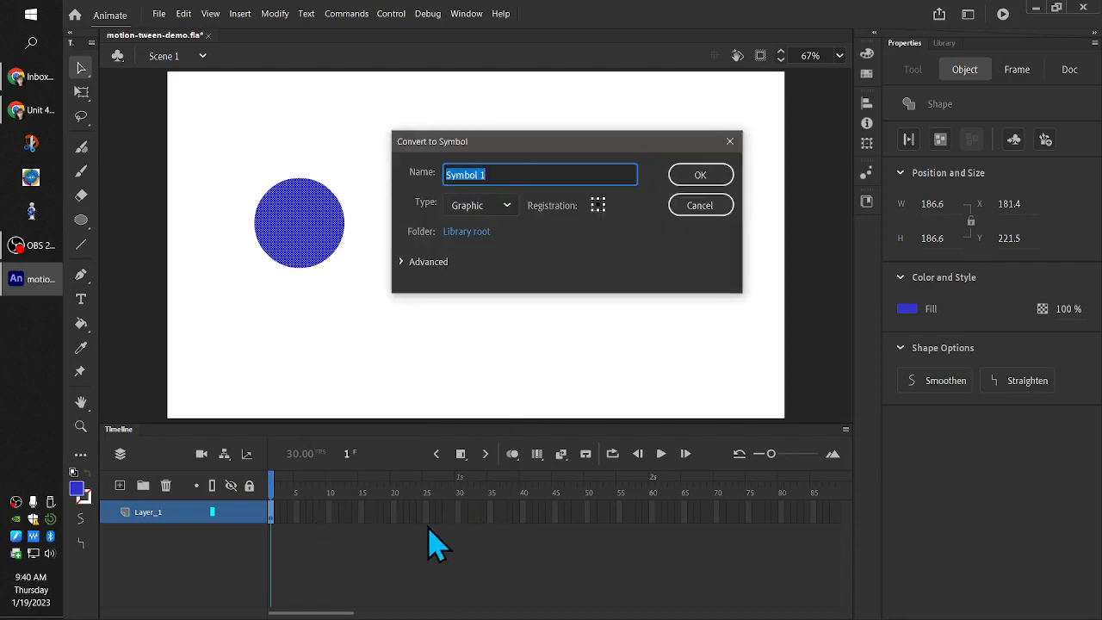
text(circle)
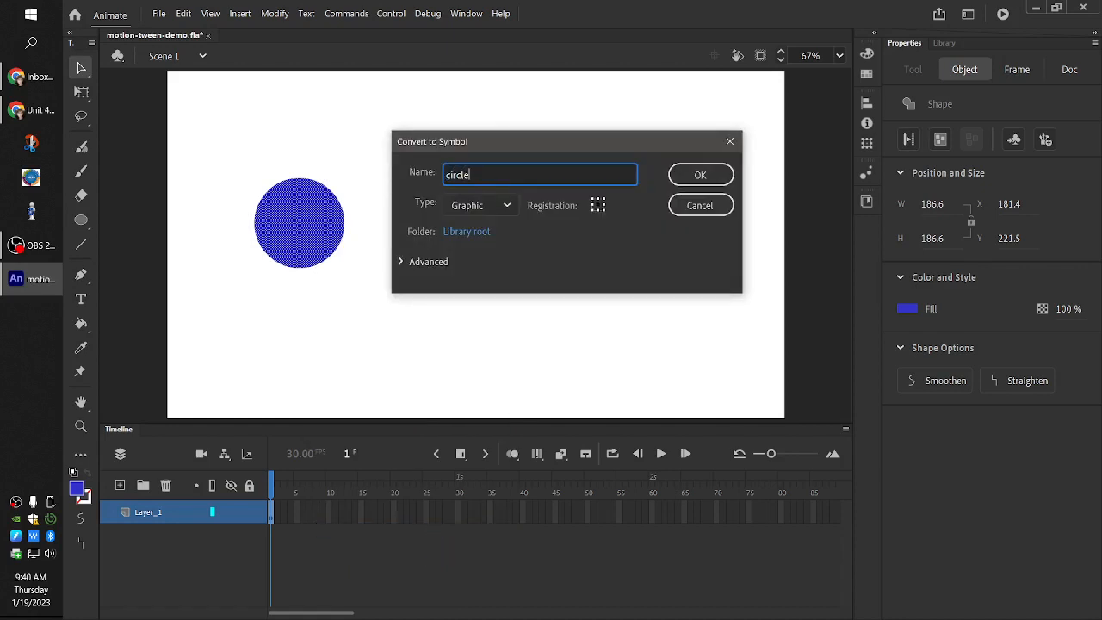
key(Return)
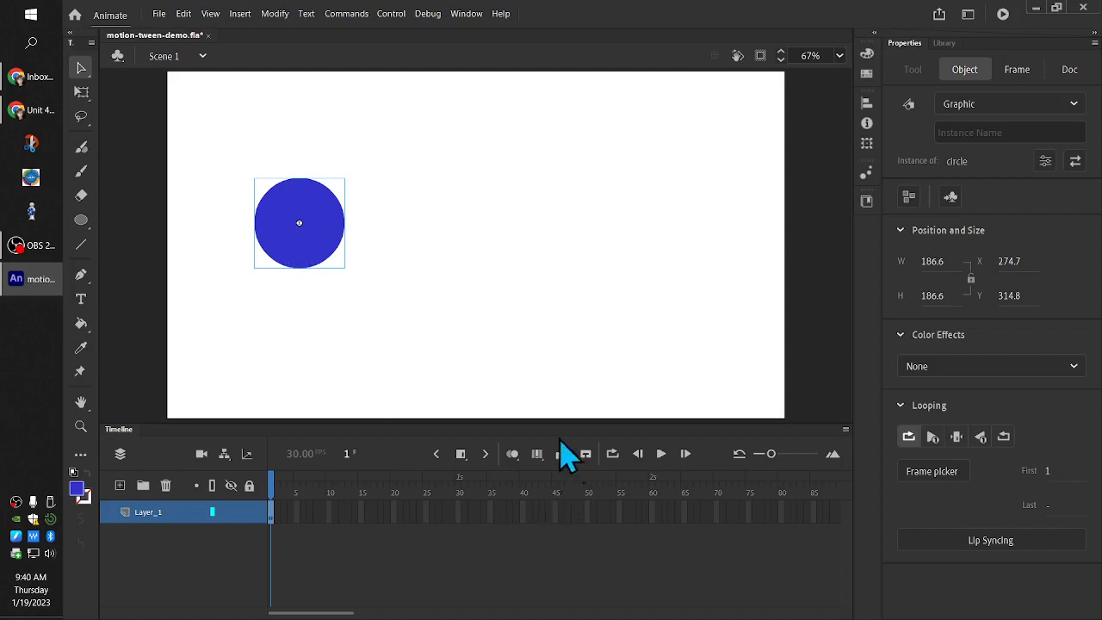
Extend Layer_1 with regular frames up to frame 60
click(653, 512)
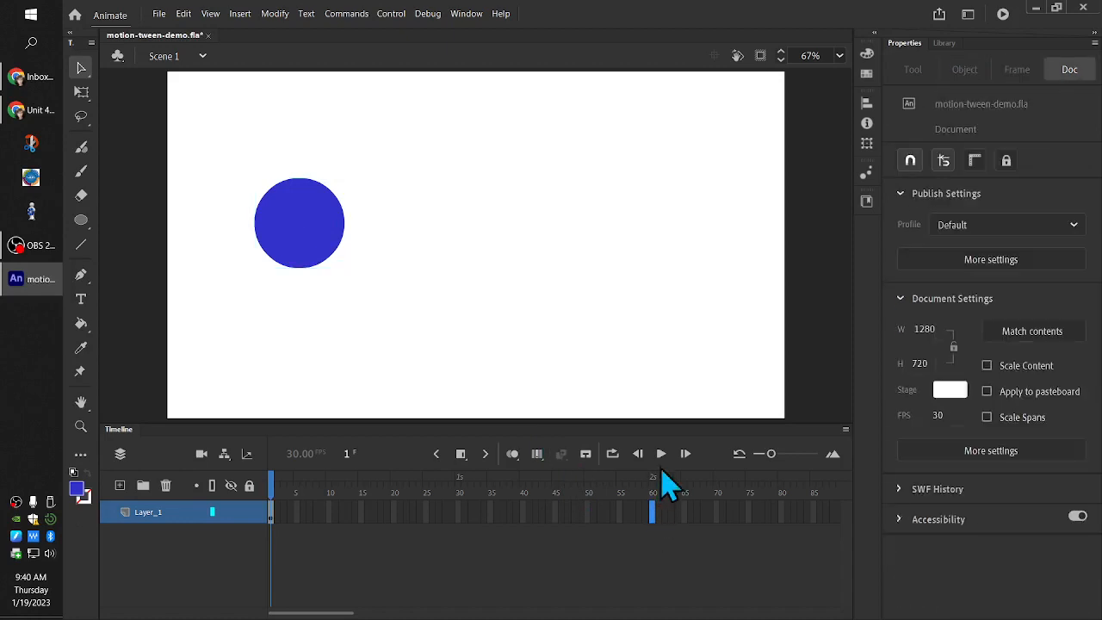
click(463, 456)
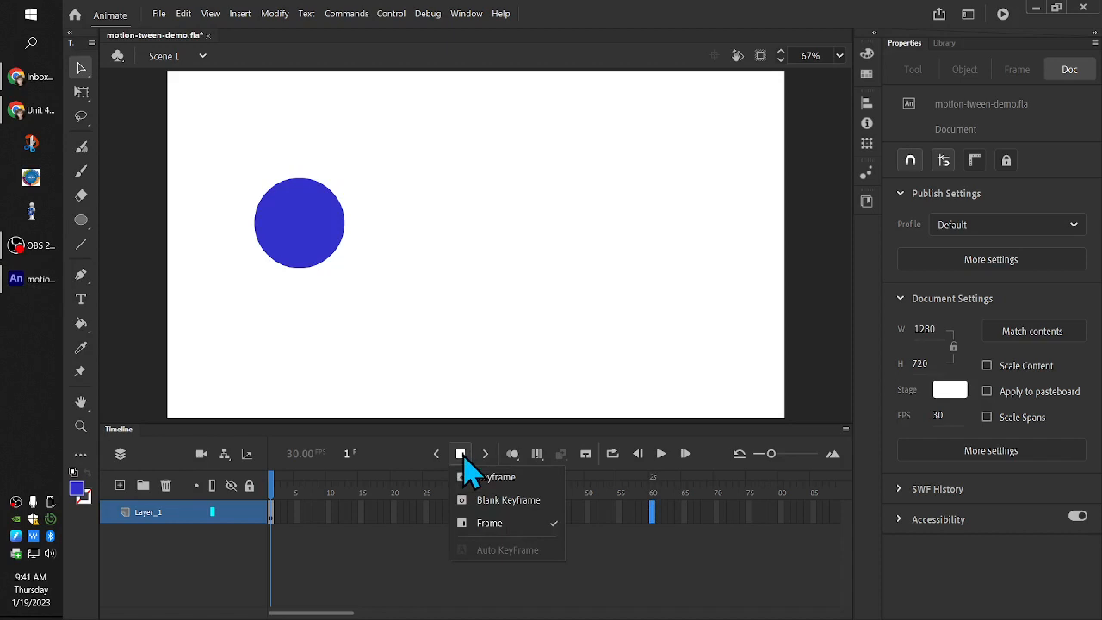
click(489, 524)
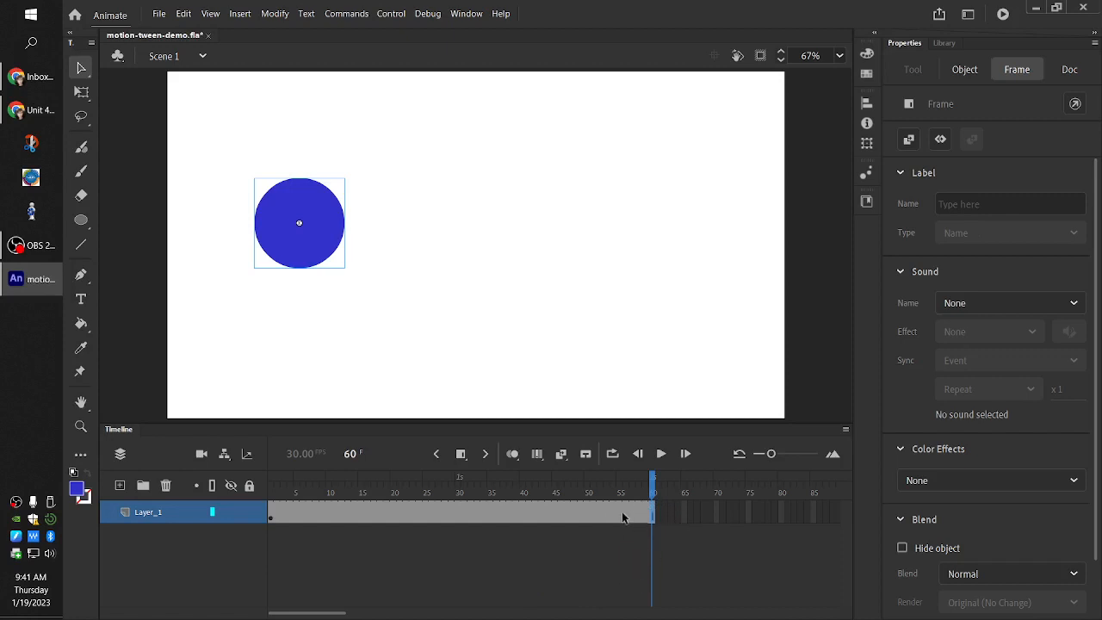
Create a motion tween on the Layer_1 frame span
click(272, 517)
click(652, 513)
drag(652, 487, 267, 534)
click(267, 534)
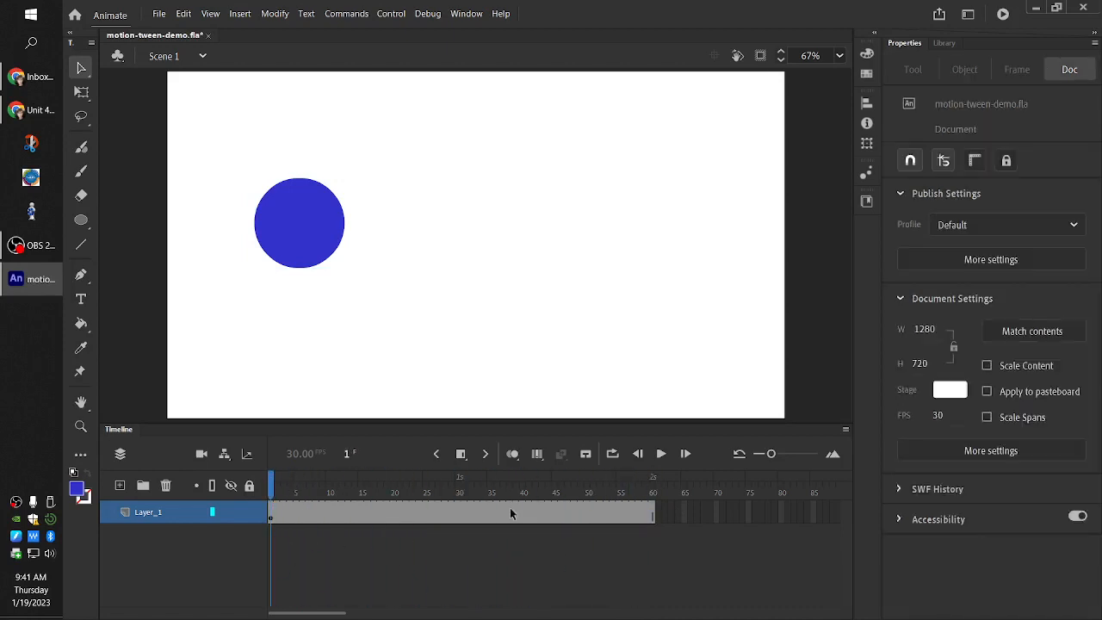
right_click(396, 513)
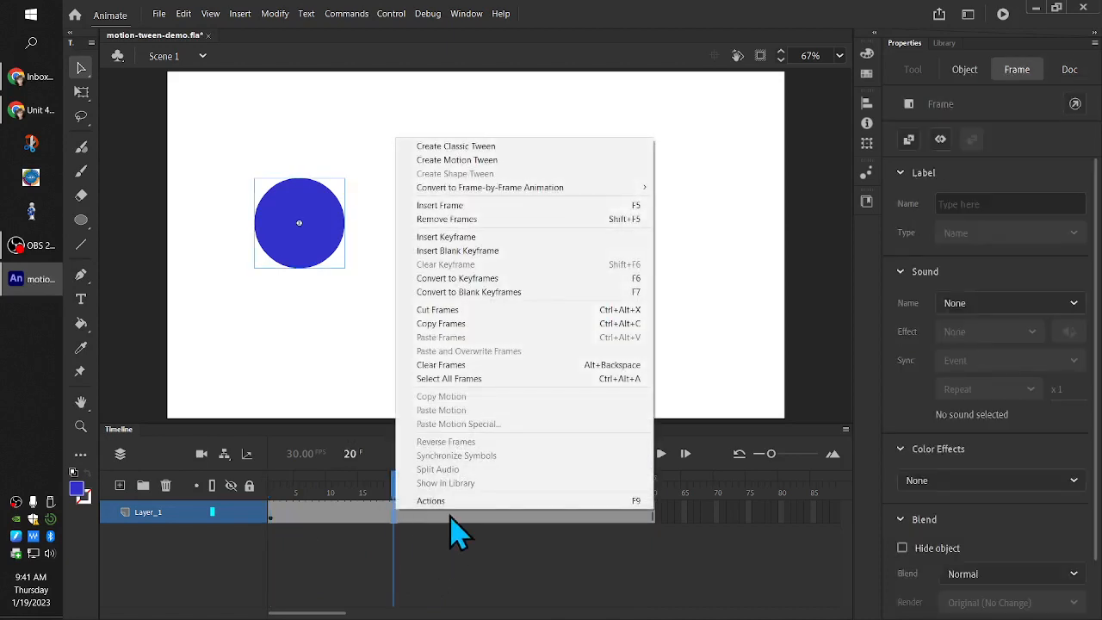
click(487, 162)
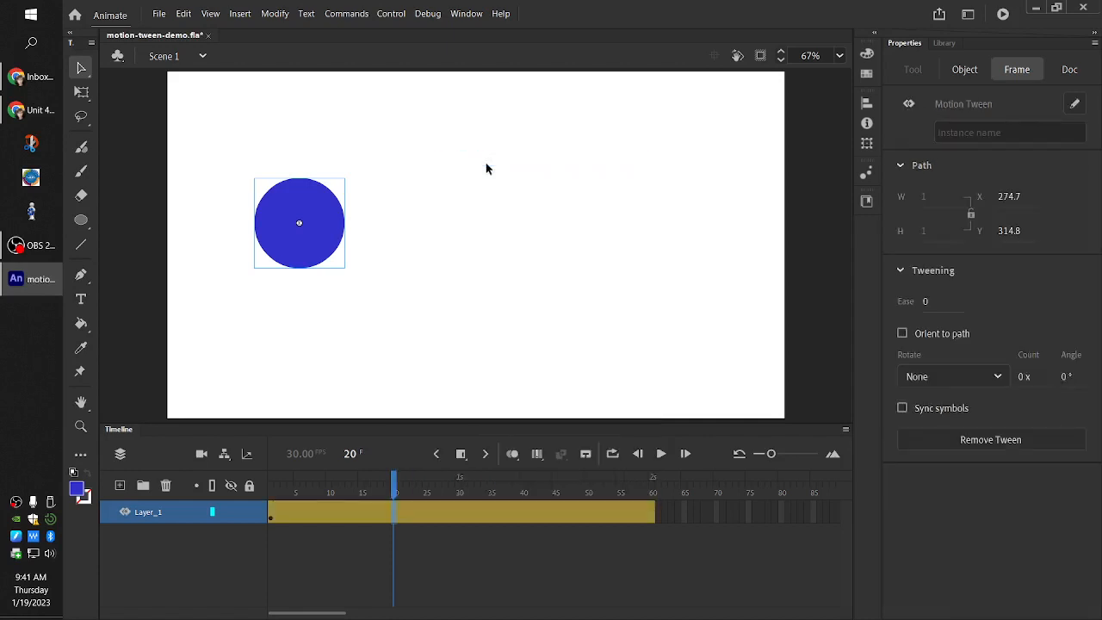
At frame 60, move the circle horizontally across the stage to about X 1020
drag(394, 486, 652, 551)
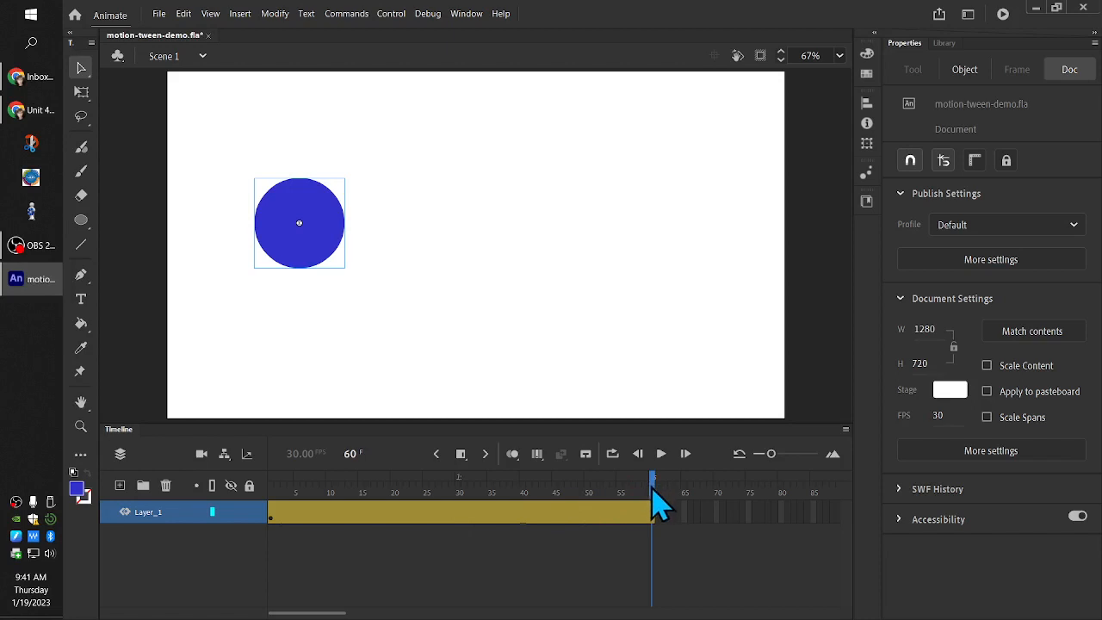
drag(652, 499, 255, 487)
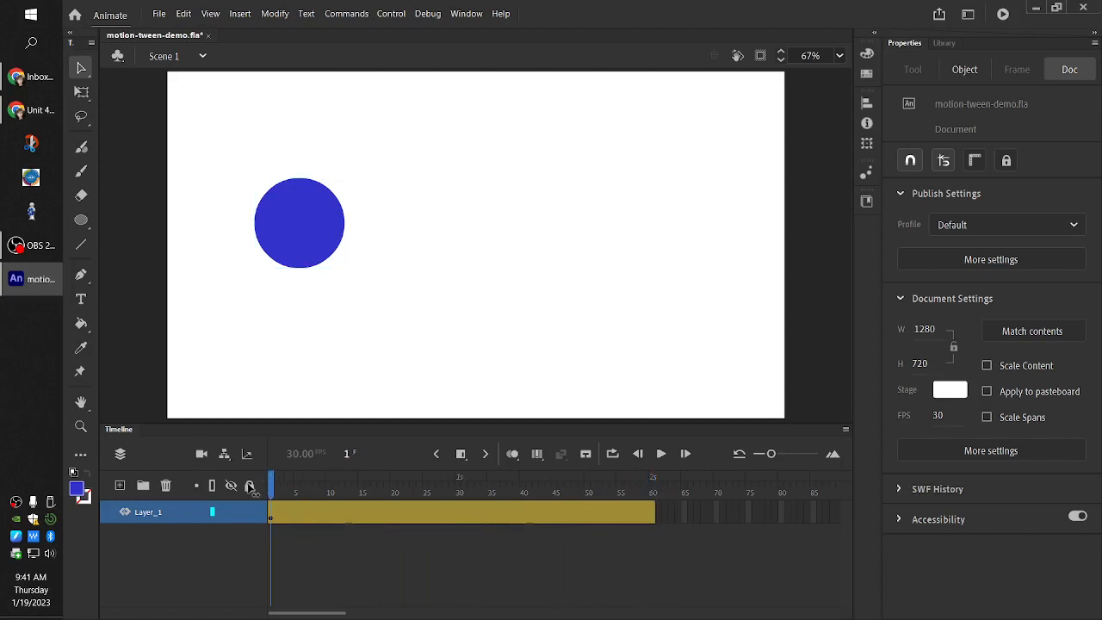
click(302, 488)
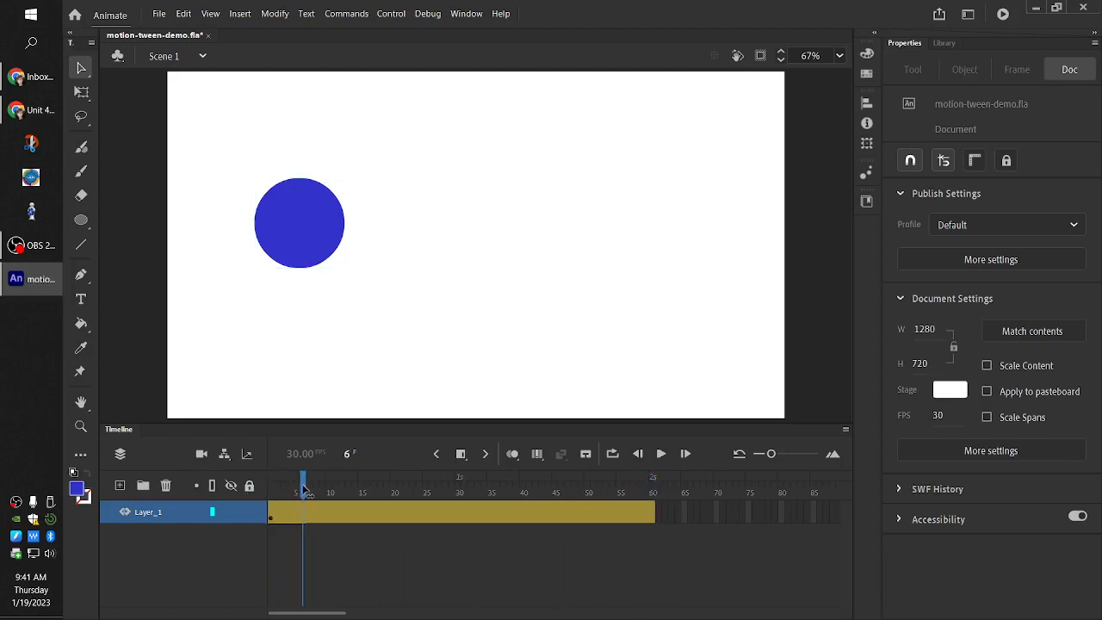
drag(306, 489, 655, 539)
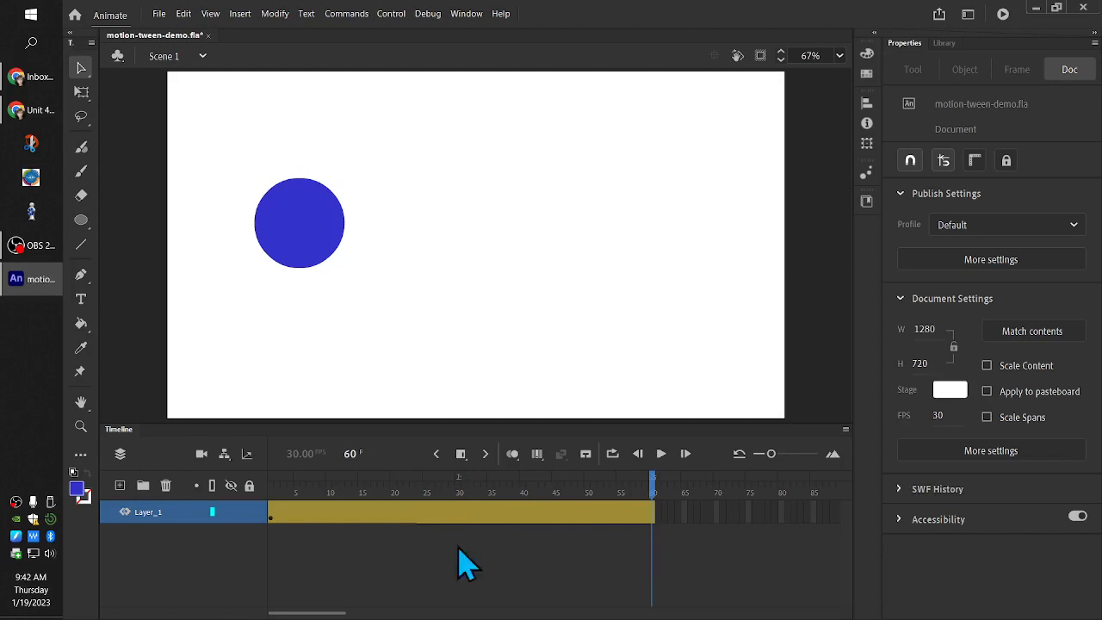
click(650, 513)
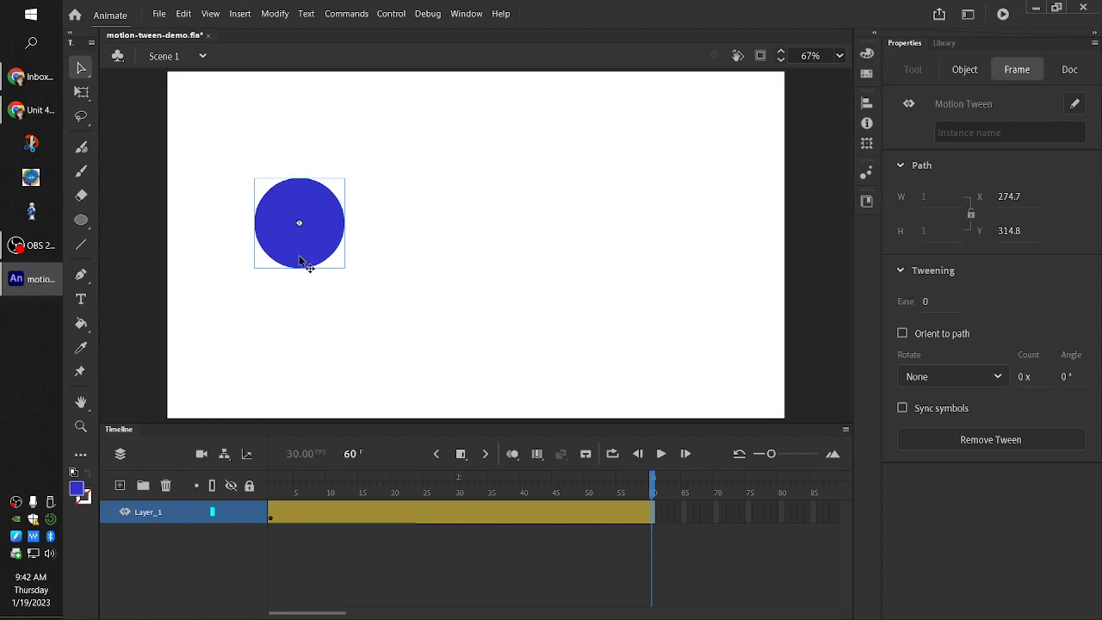
drag(299, 255, 659, 257)
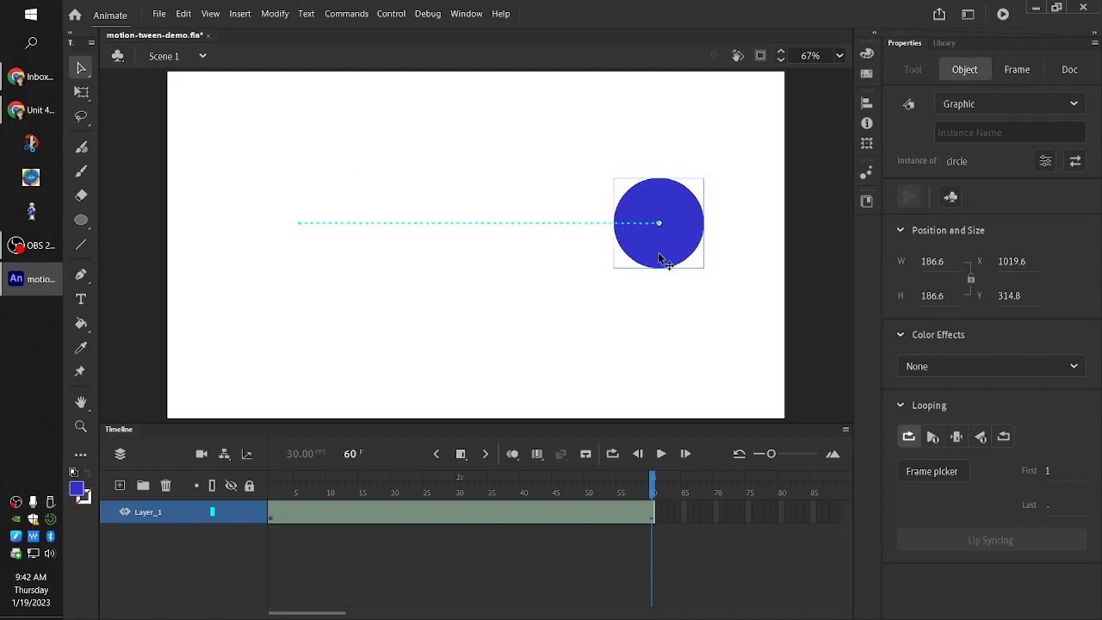
Examine the keyframes at the ends of the Layer_1 tween span, magnifying the timeline for a closer look
click(647, 516)
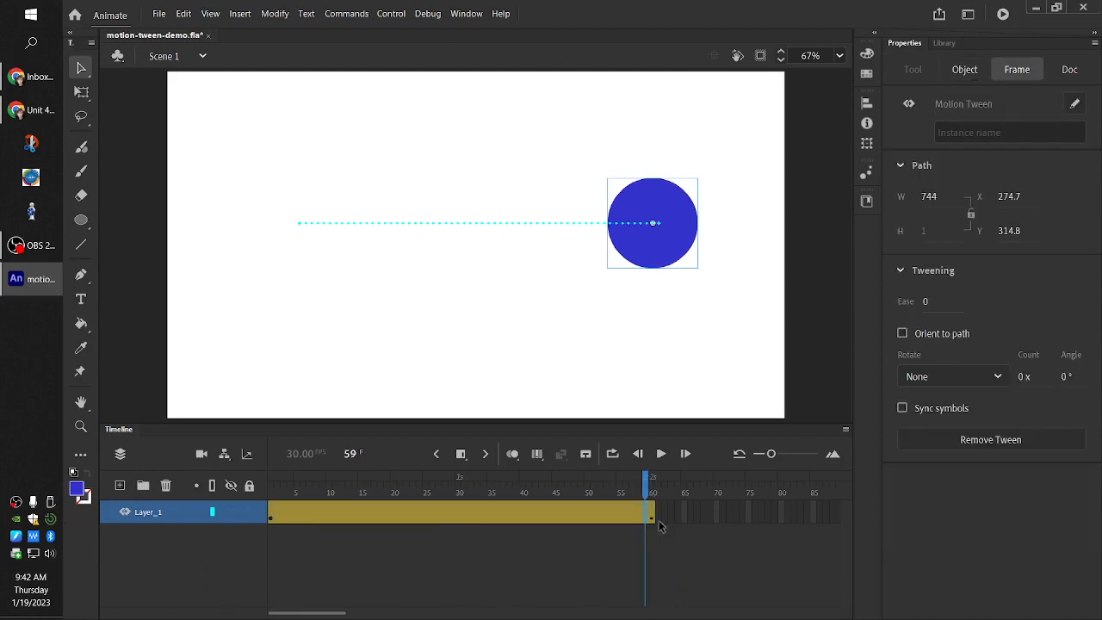
click(651, 521)
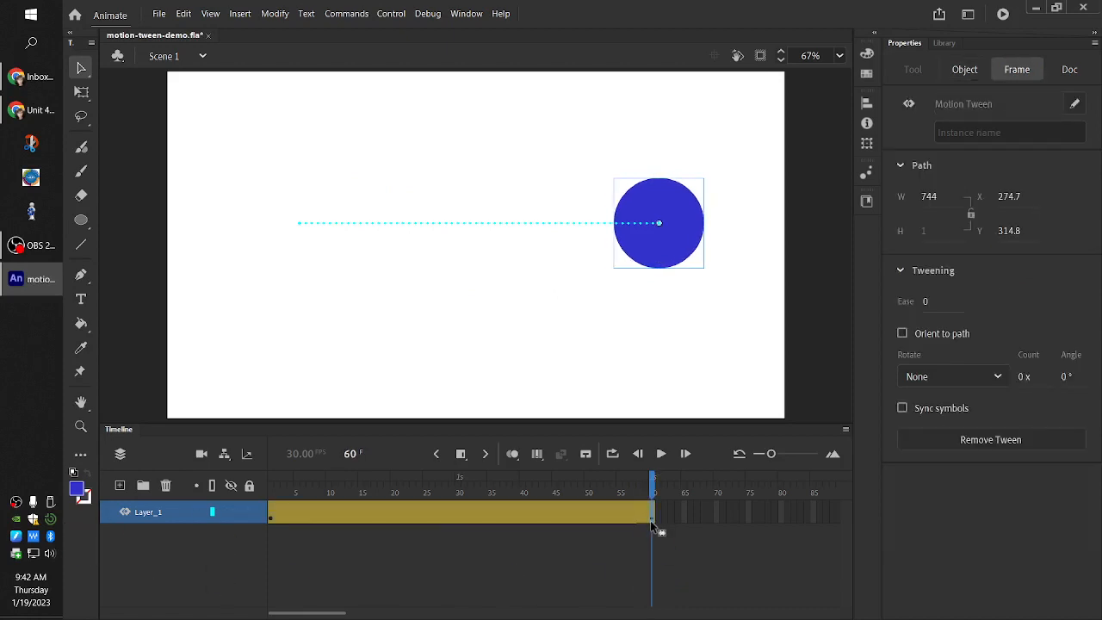
click(651, 519)
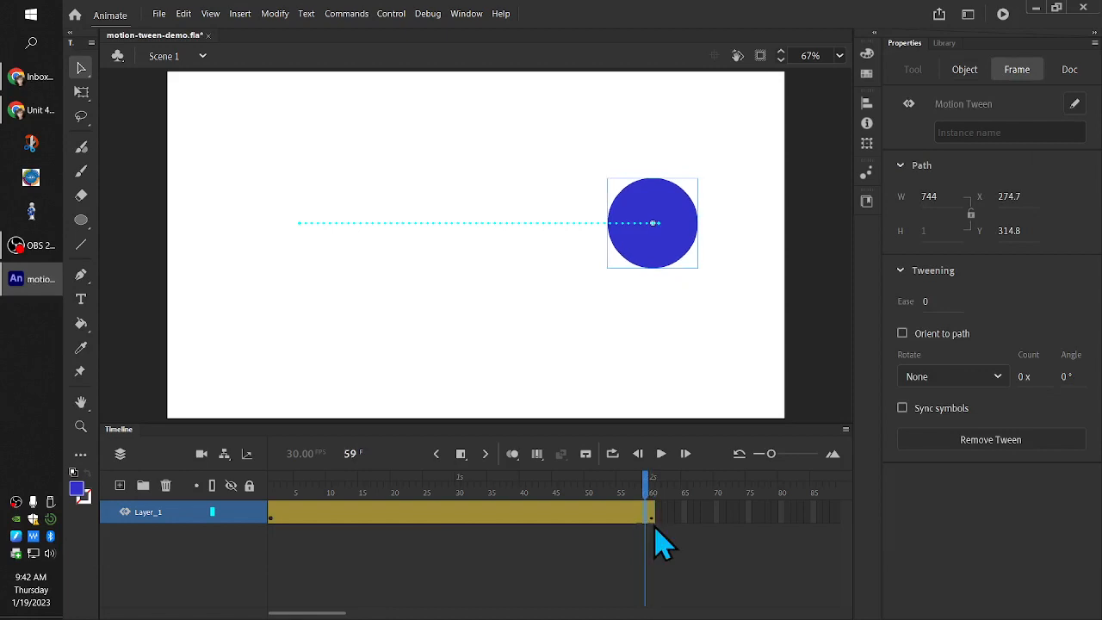
key(super+plus)
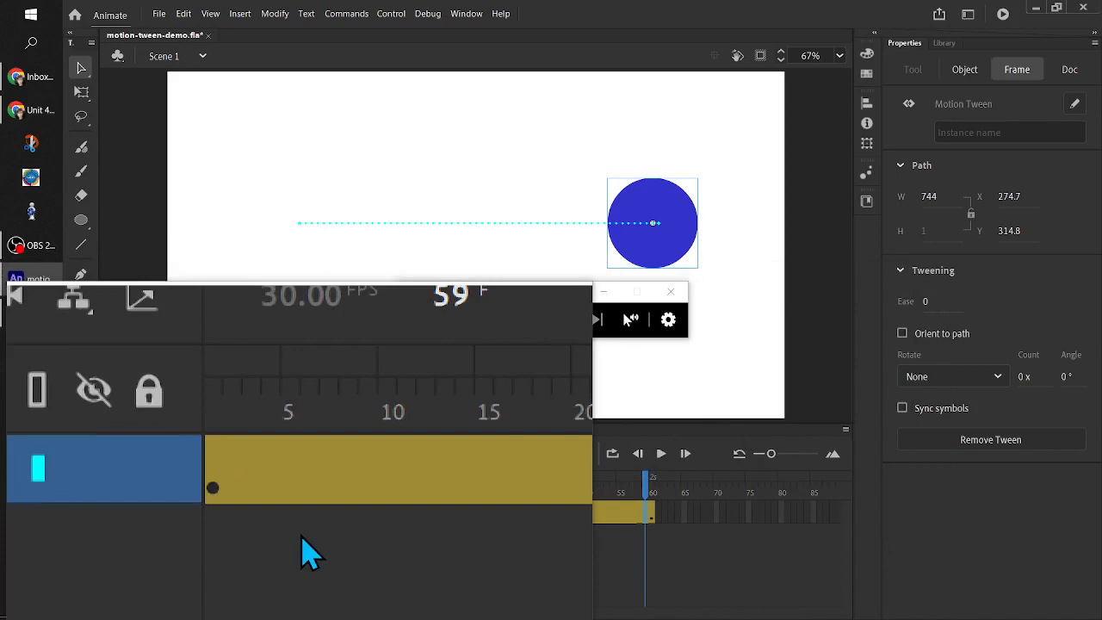
key(super+Escape)
Change the outline color of Layer_1 to black so its motion path is drawn in black
right_click(180, 516)
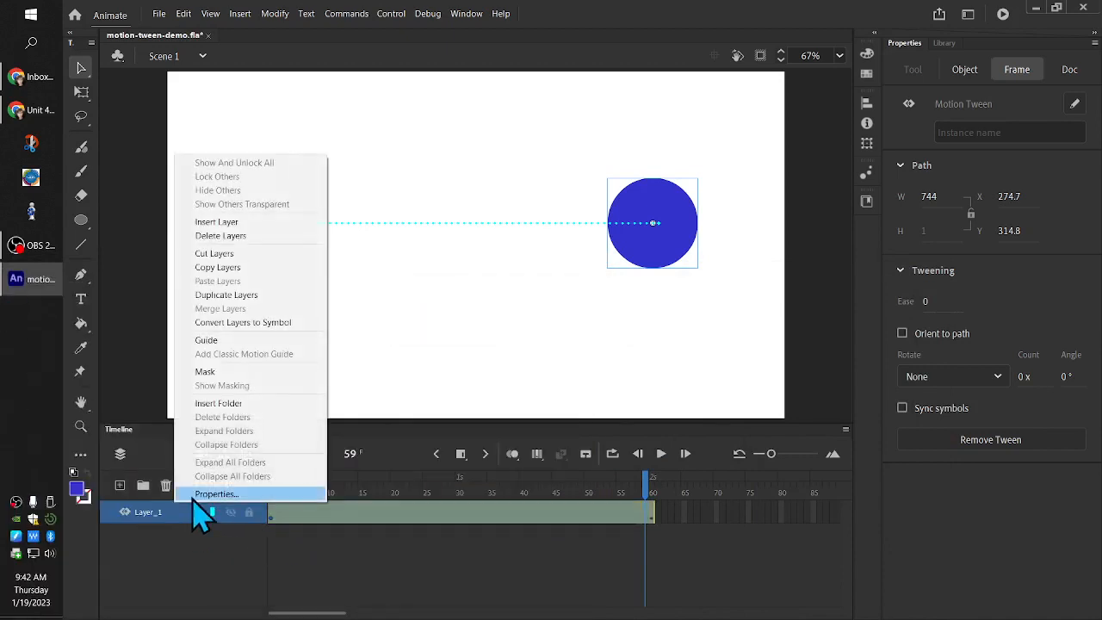
click(194, 498)
click(526, 408)
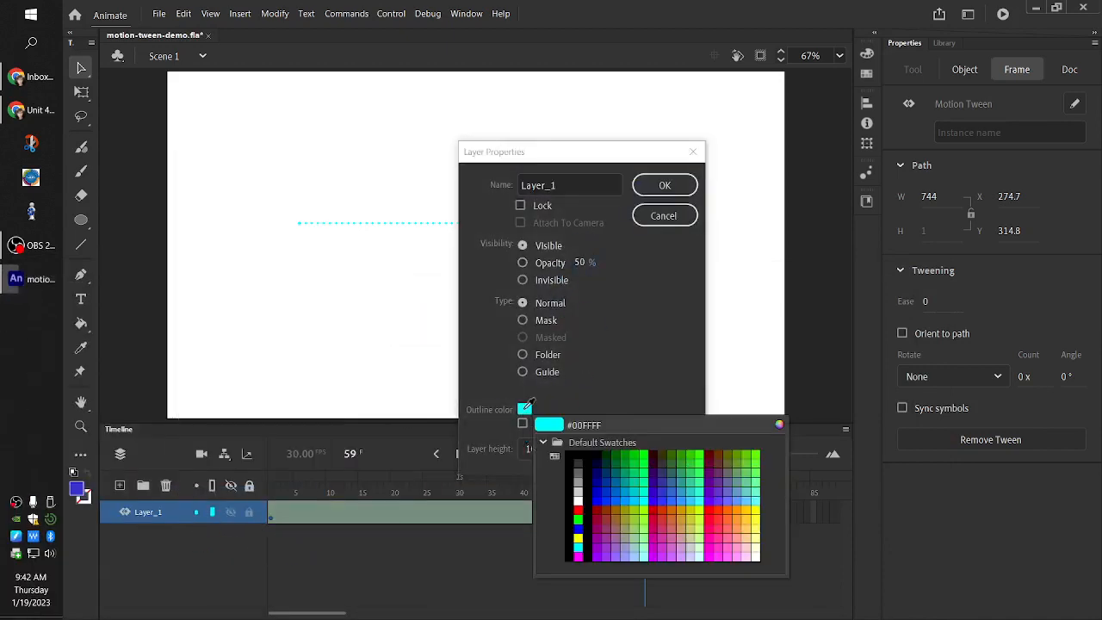
click(578, 457)
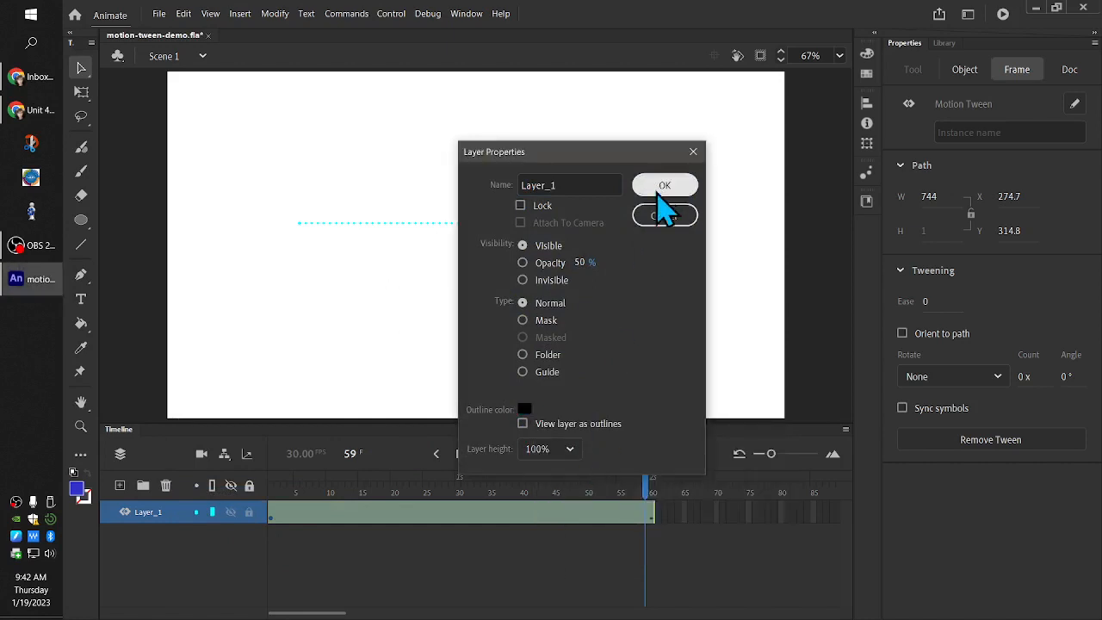
click(658, 185)
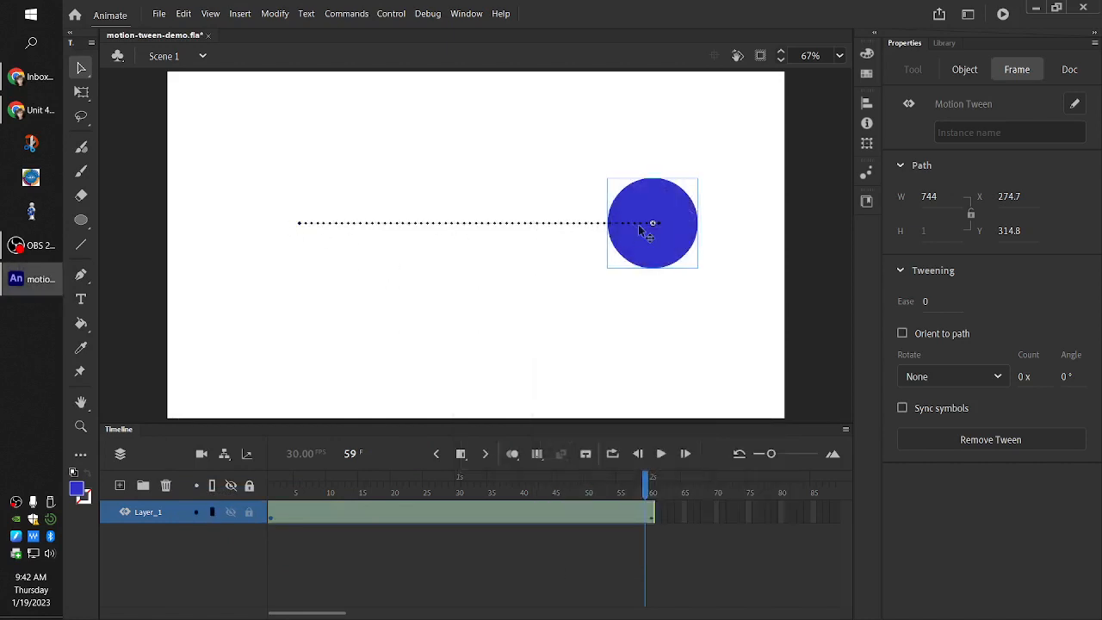
Play the straight-line tween from frame 1 and return the playhead to the first frame
click(301, 228)
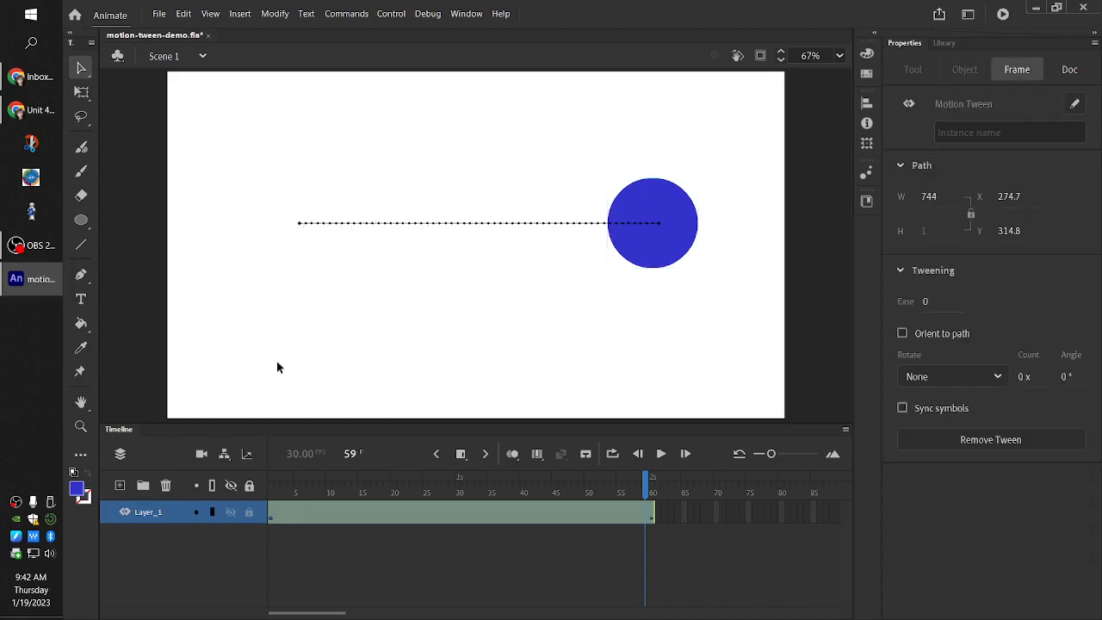
click(273, 504)
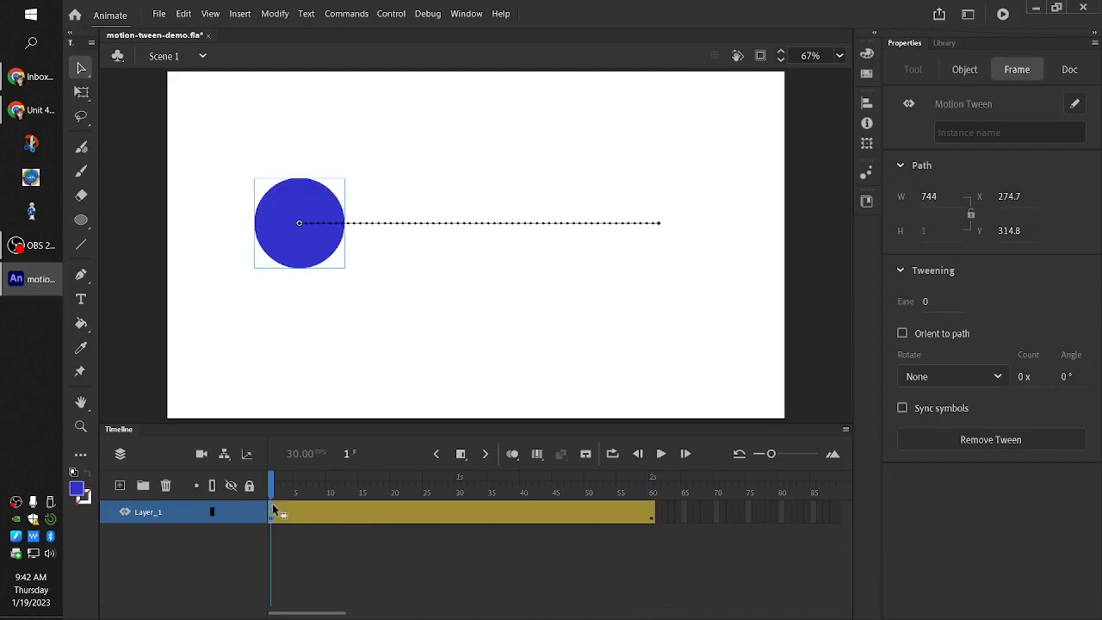
click(660, 454)
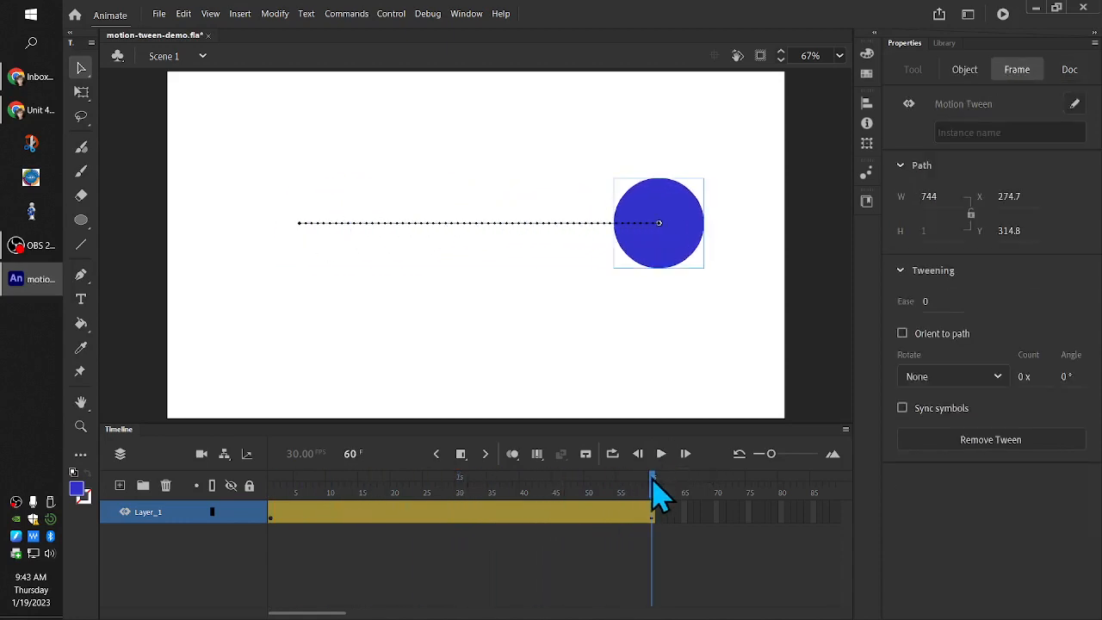
drag(656, 479, 270, 479)
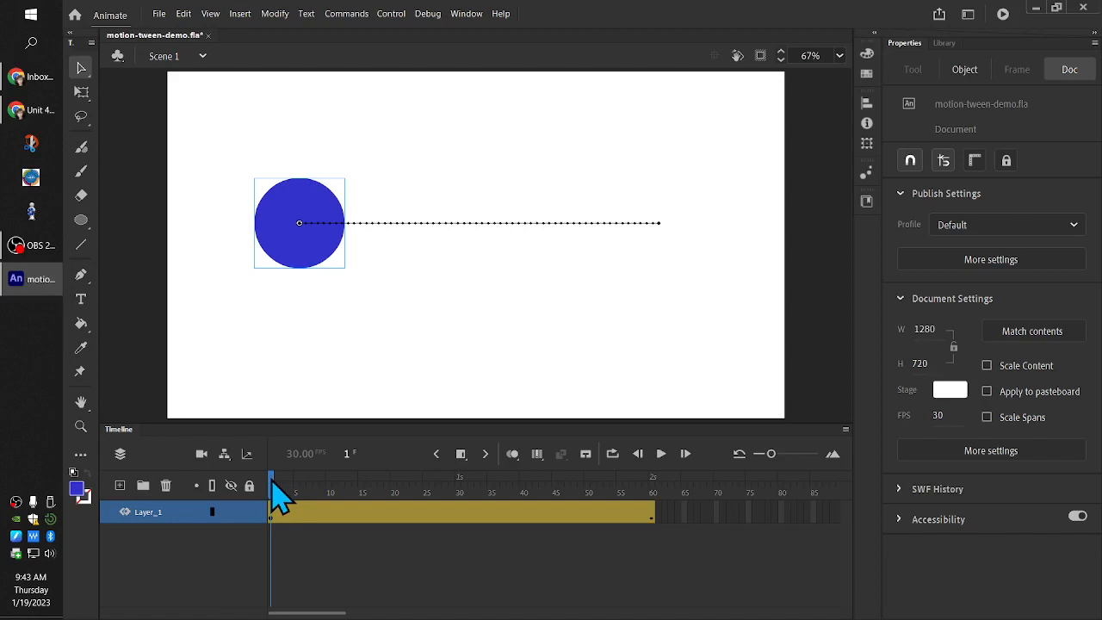
At frame 30, bend the straight motion path upward into a symmetrical arc, and play the animation from frame 1
drag(272, 481, 460, 480)
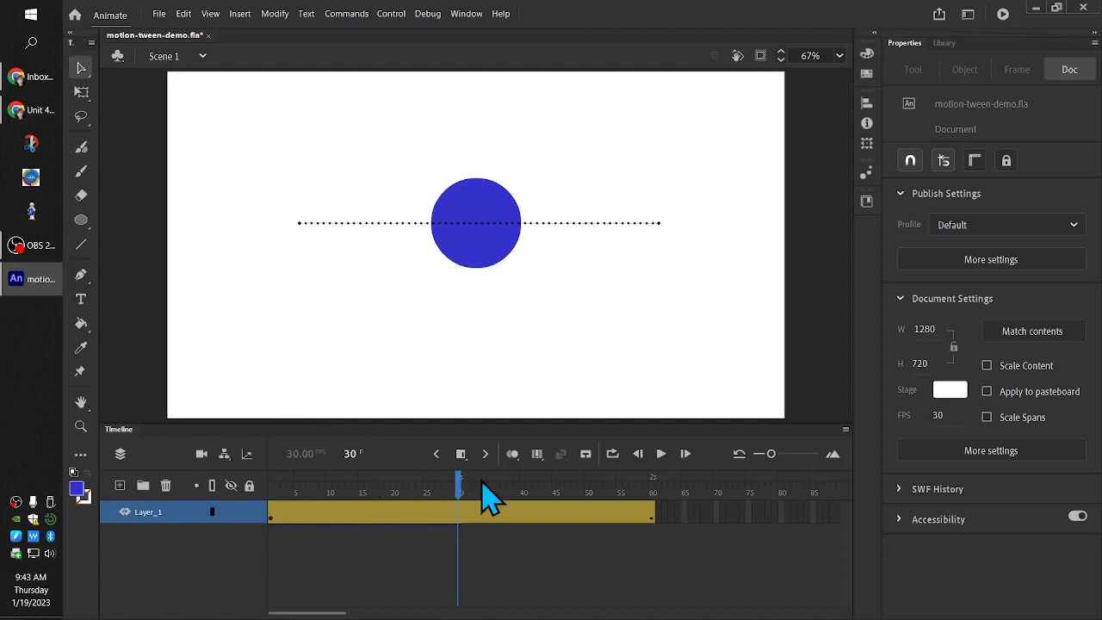
drag(459, 484, 459, 527)
drag(479, 227, 476, 135)
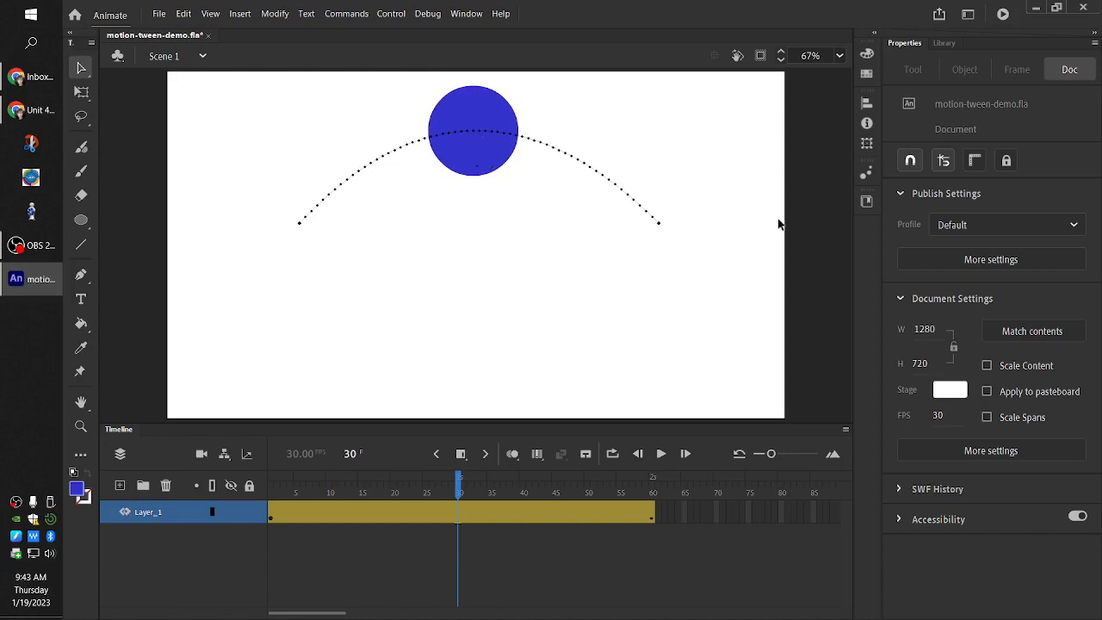
key(ctrl+z)
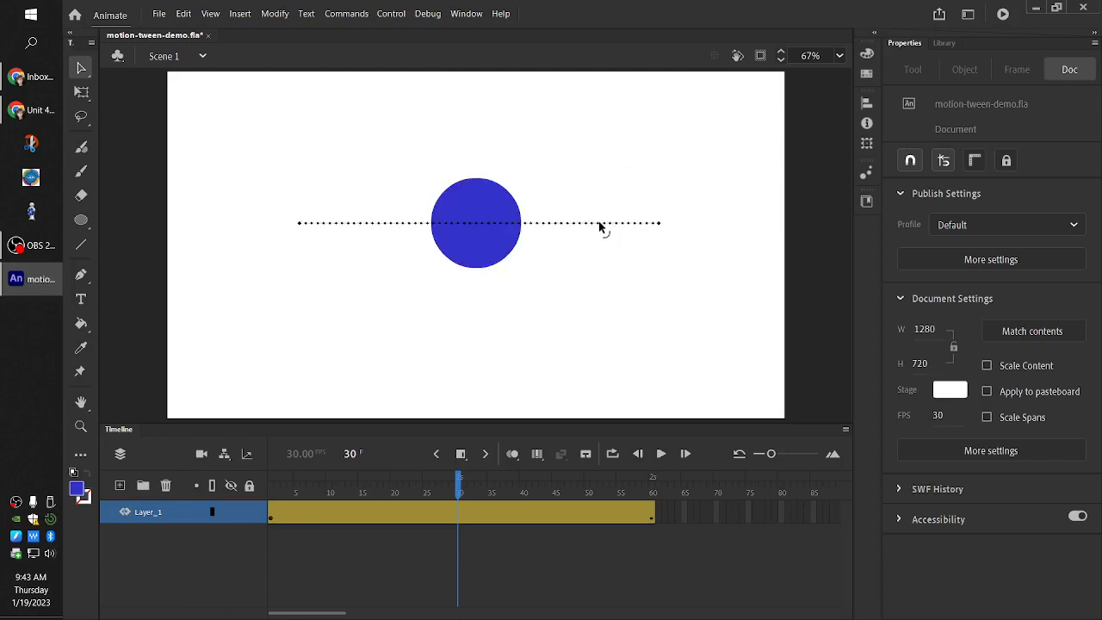
drag(600, 226, 598, 95)
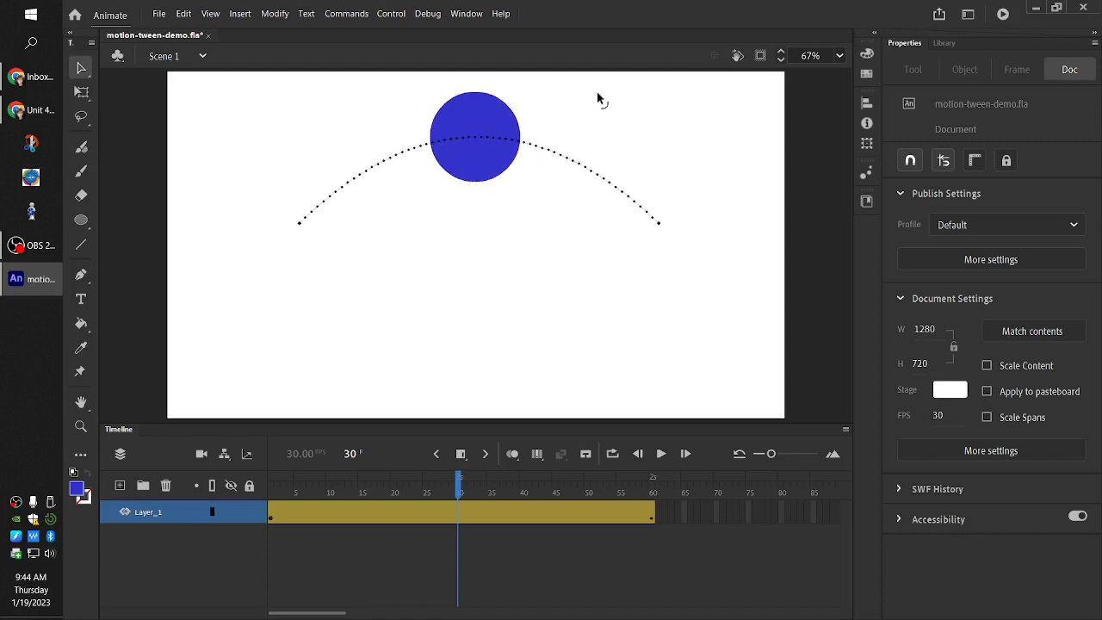
drag(459, 486, 271, 487)
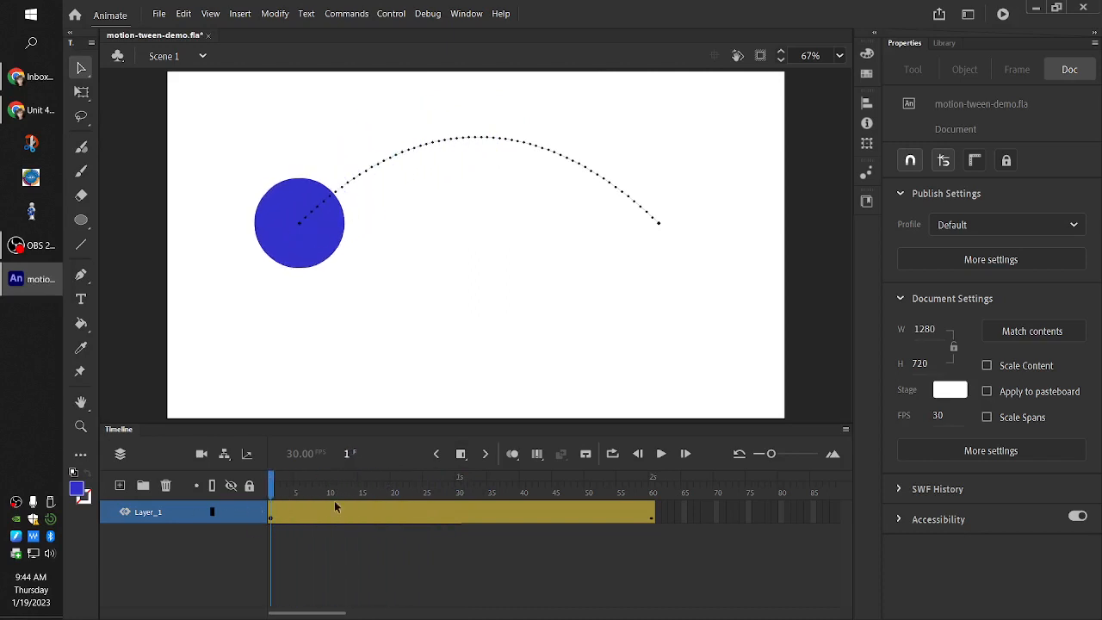
click(661, 458)
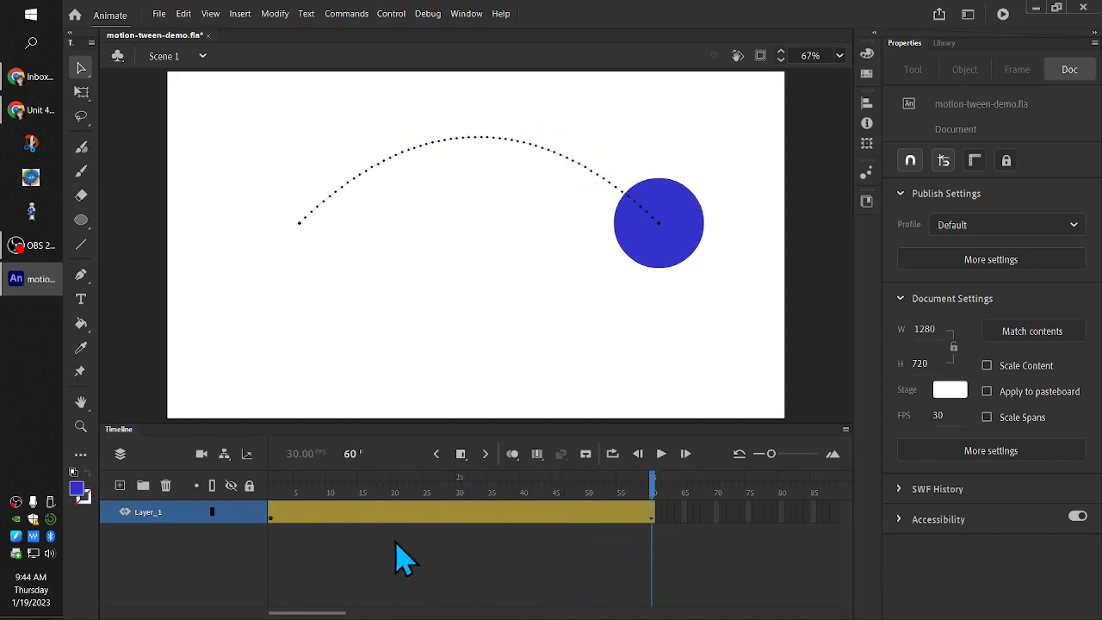
At frame 30, move the circle down to about Y 475 so the path forms a wave, and play the animation from frame 1
click(463, 508)
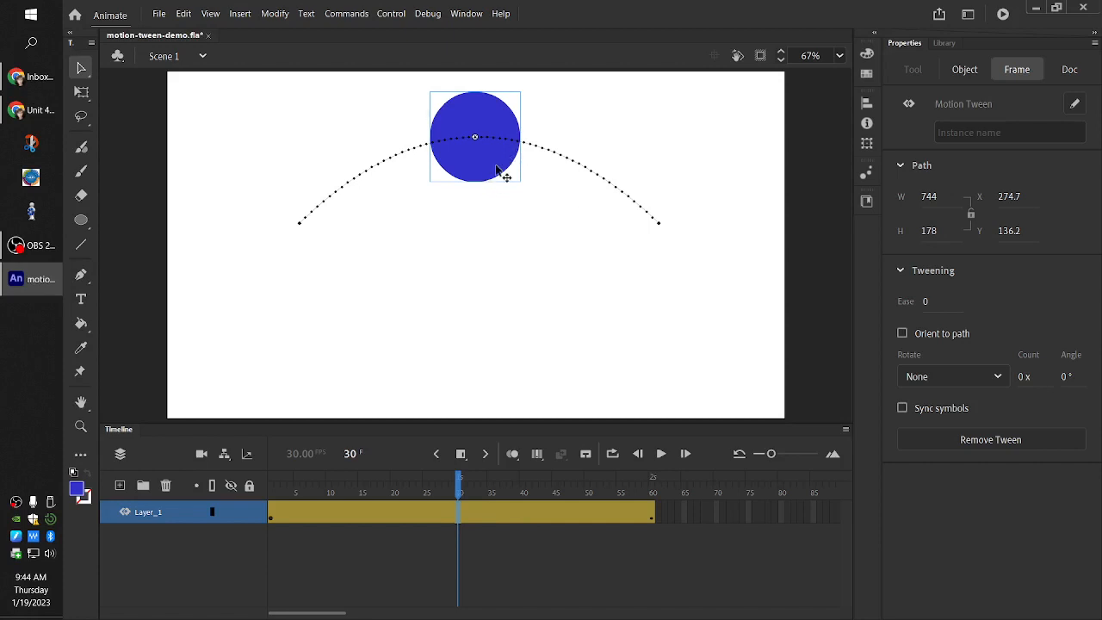
drag(476, 166, 475, 330)
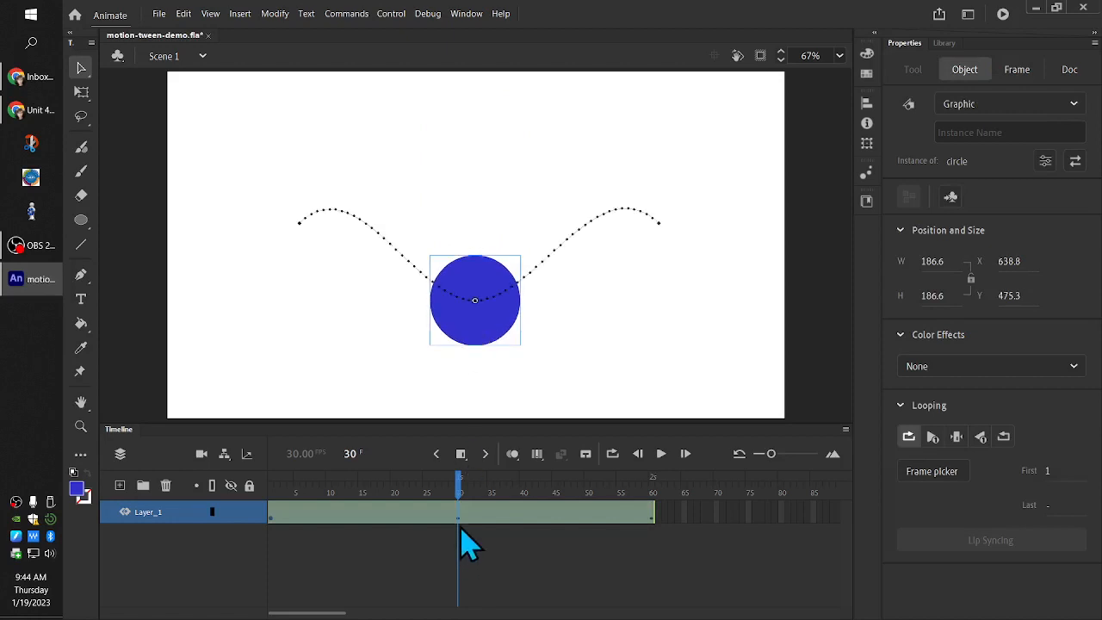
drag(462, 496, 268, 506)
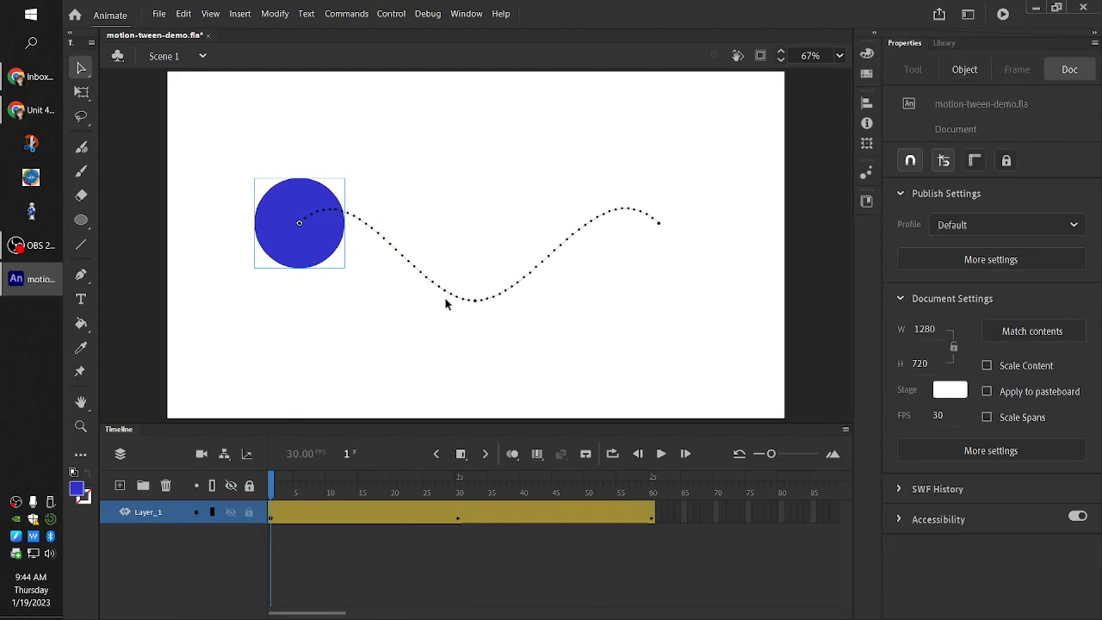
click(661, 454)
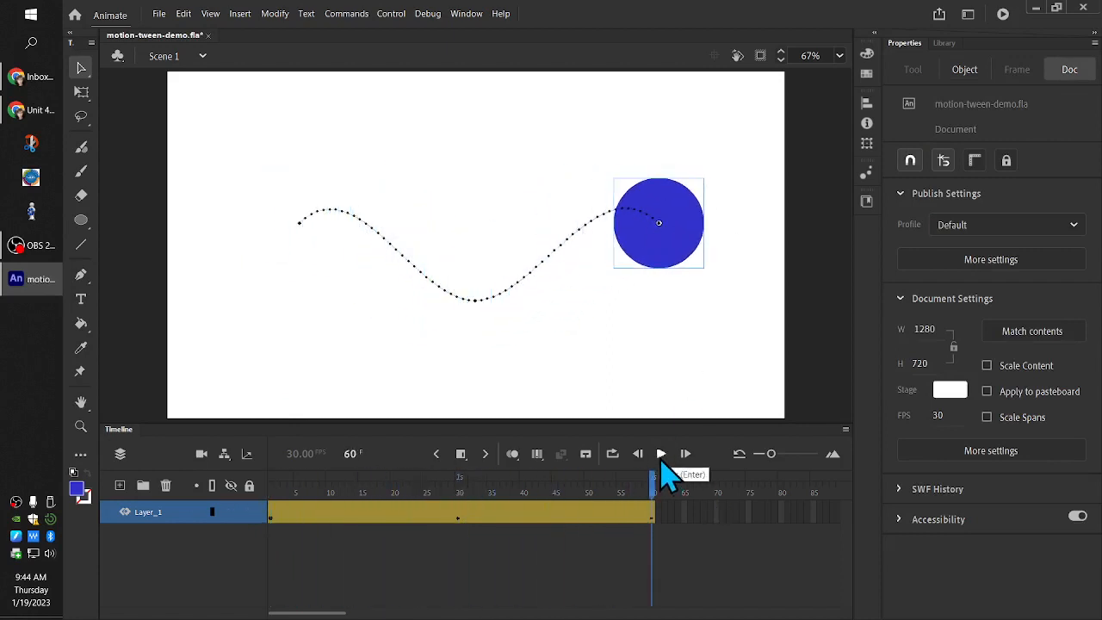
click(662, 464)
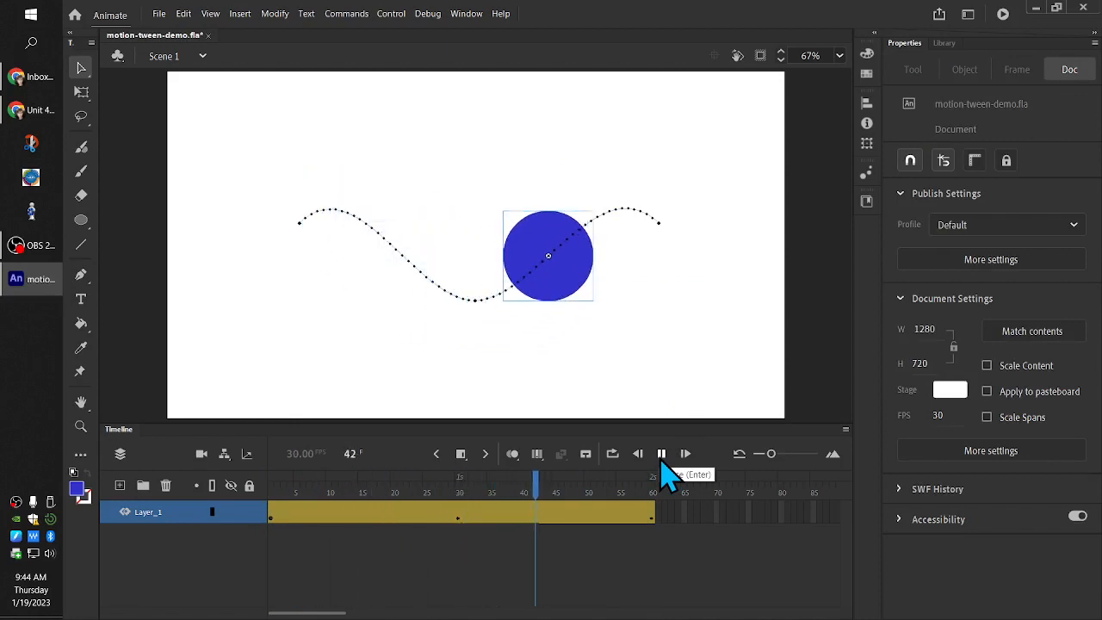
drag(655, 482, 232, 481)
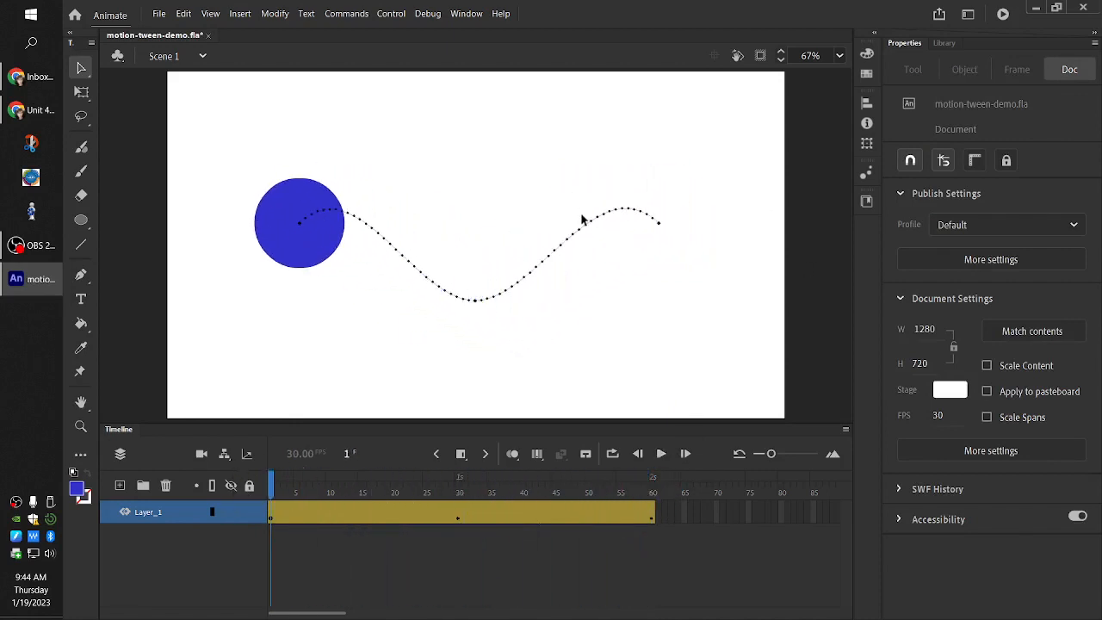
Try bending several segments on both halves of the motion path at frame 1, and undo all of the bends
drag(563, 245, 564, 160)
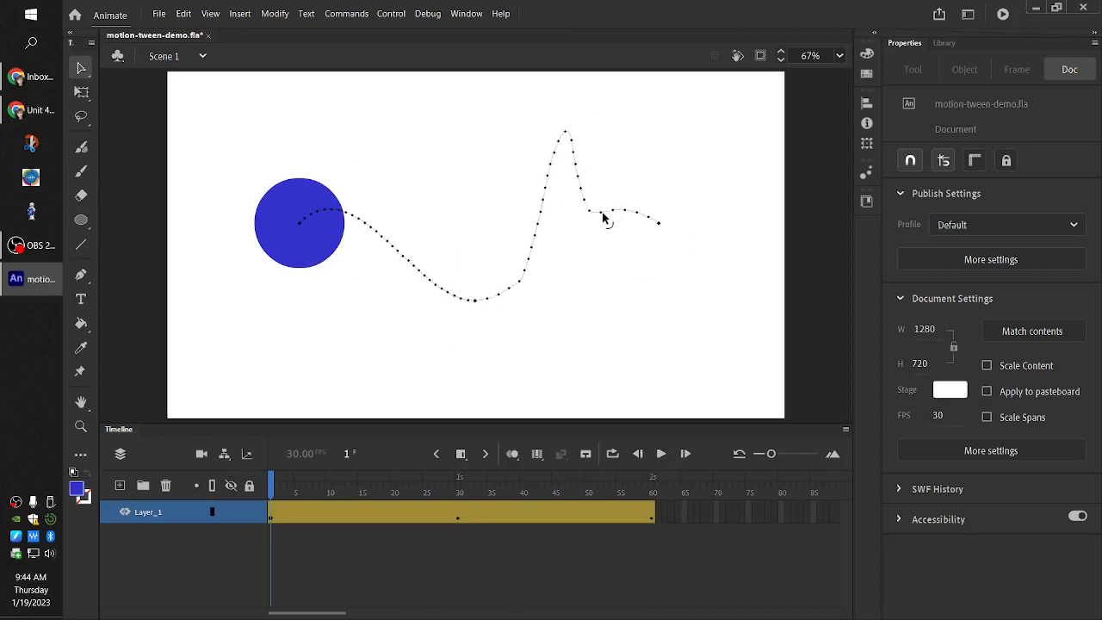
drag(603, 213, 620, 349)
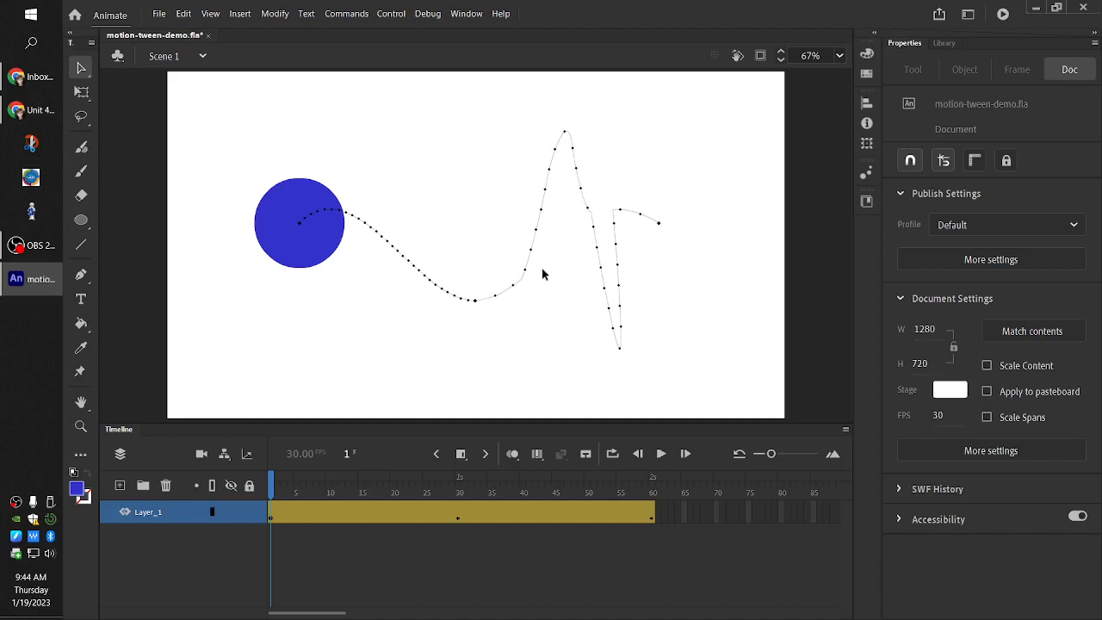
drag(542, 274, 413, 171)
drag(546, 181, 518, 134)
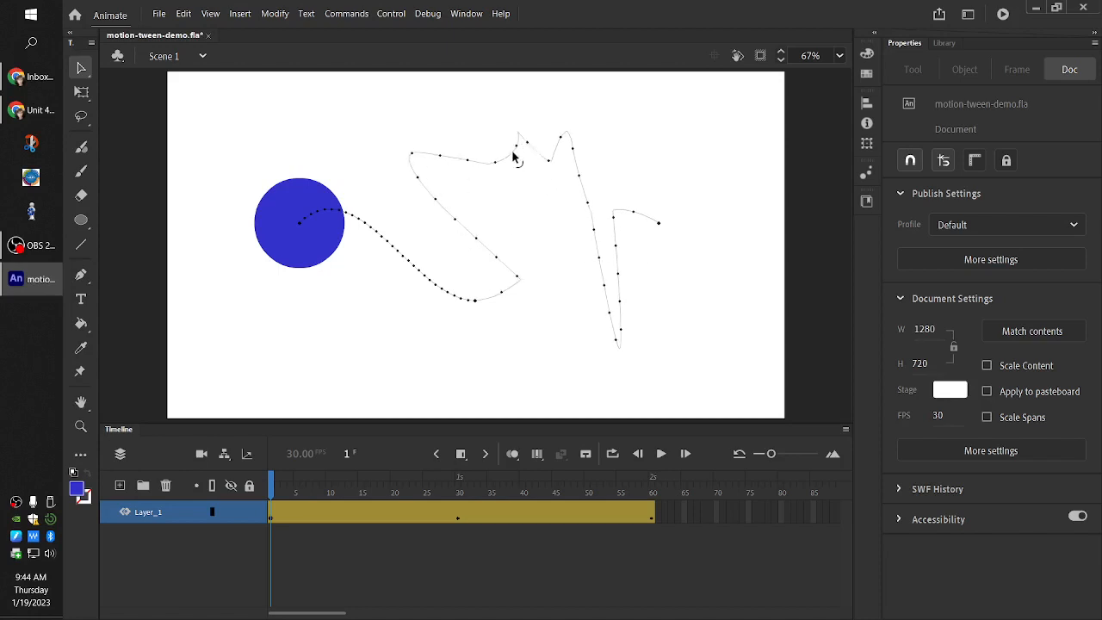
key(ctrl+z)
key(ctrl+z)
key(ctrl+z)
key(ctrl+z)
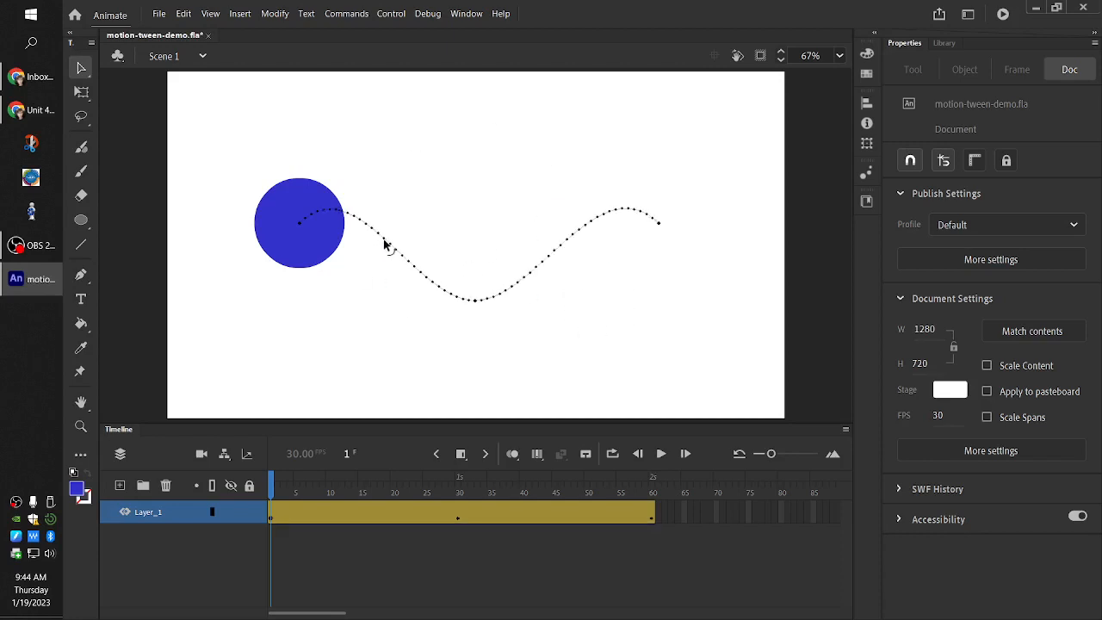
drag(392, 250, 453, 225)
key(ctrl+z)
Select the circle together with its entire motion path, try a slight downward move, and undo it
drag(216, 145, 648, 342)
drag(212, 118, 739, 396)
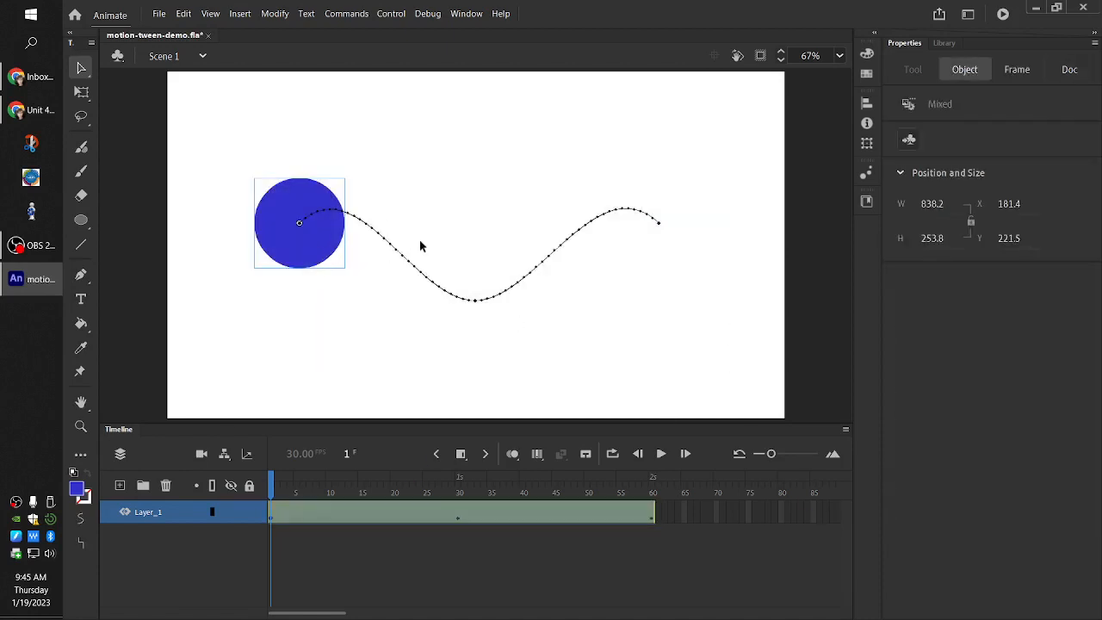
drag(277, 258, 277, 289)
key(ctrl+z)
Move the circle and its entire motion path down together to a path Y of about 406, and play the tween from frame 1
drag(235, 117, 701, 349)
drag(330, 255, 327, 311)
mouse_move(278, 491)
mouse_down()
mouse_move(685, 499)
mouse_move(272, 492)
mouse_up()
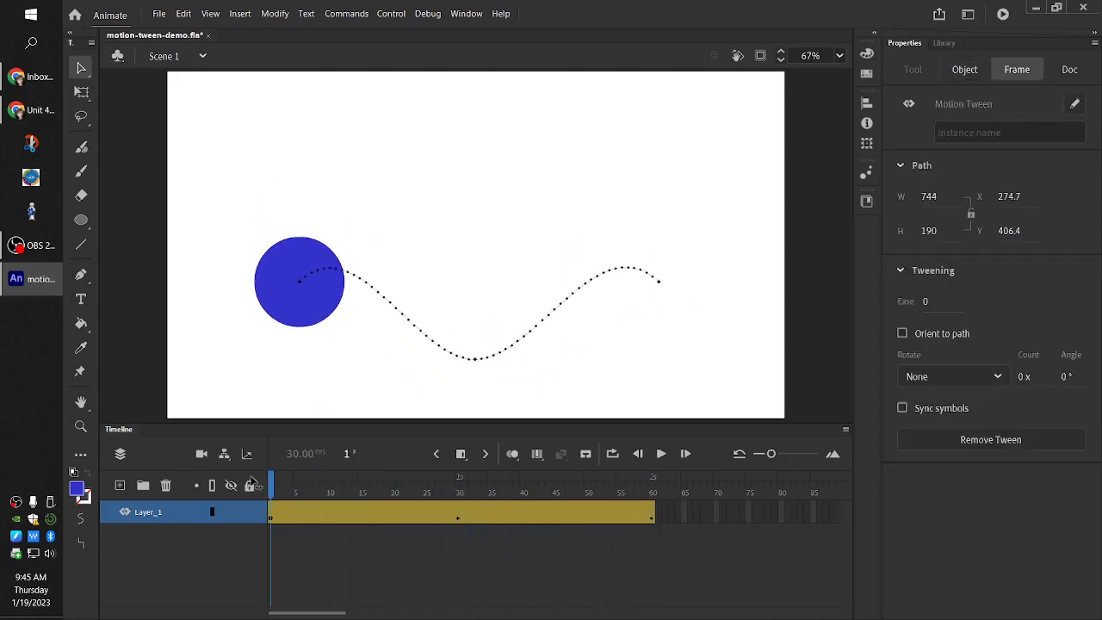
click(661, 458)
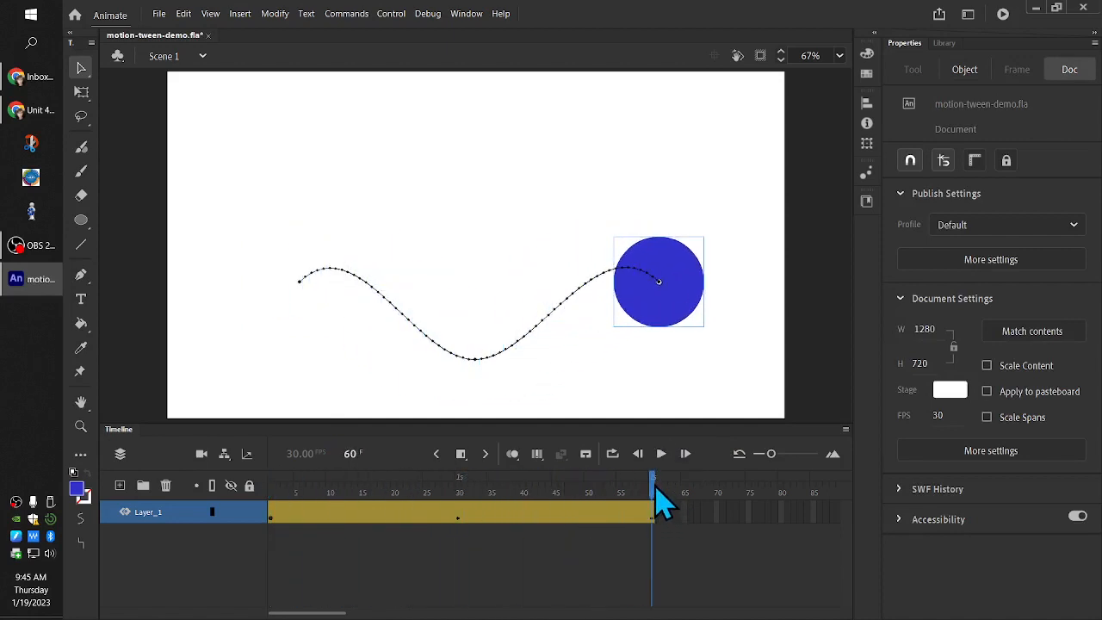
drag(670, 493, 263, 487)
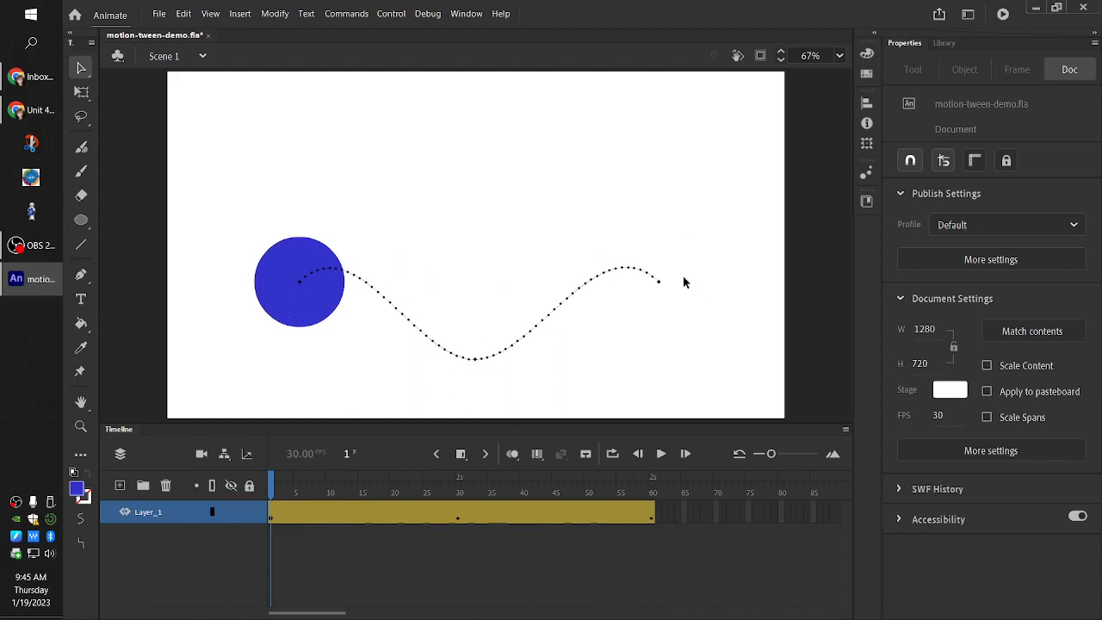
Move the circle and its entire motion path back up together to a path Y of about 277, and deselect them
drag(223, 181, 735, 375)
drag(299, 319, 299, 256)
click(488, 394)
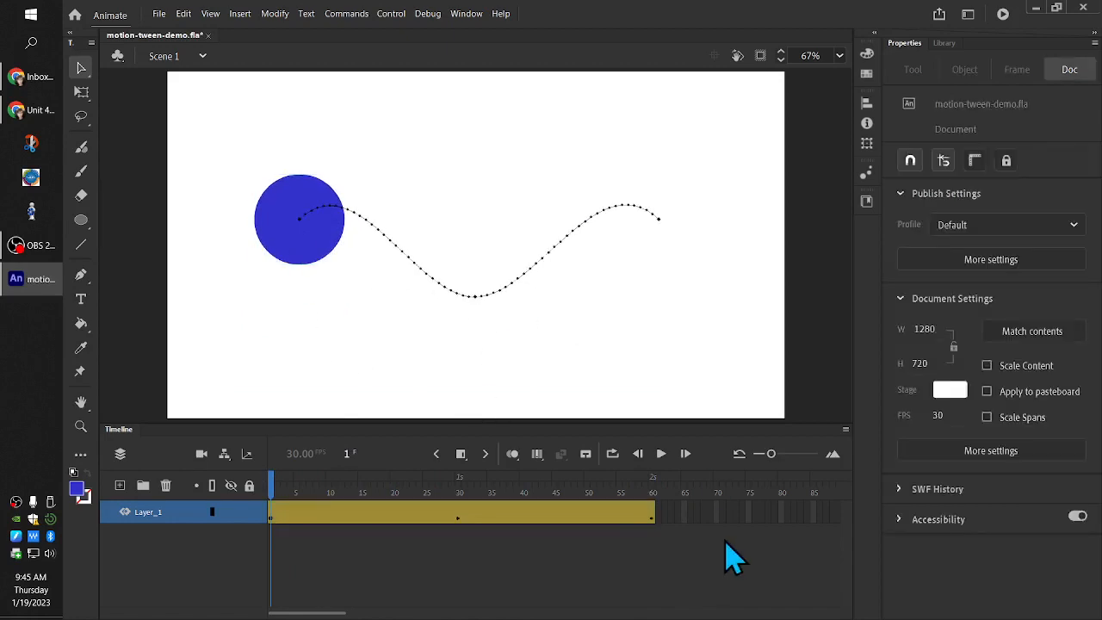
Shorten the Layer_1 tween span so it ends at frame 30, and return the playhead to frame 1
click(634, 515)
click(652, 514)
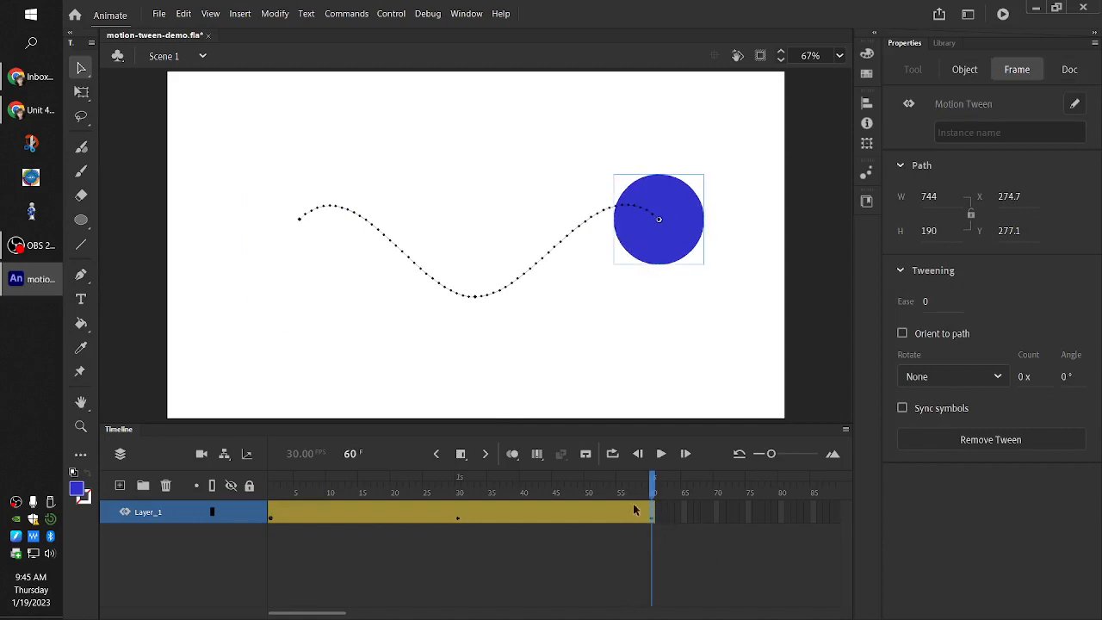
click(648, 515)
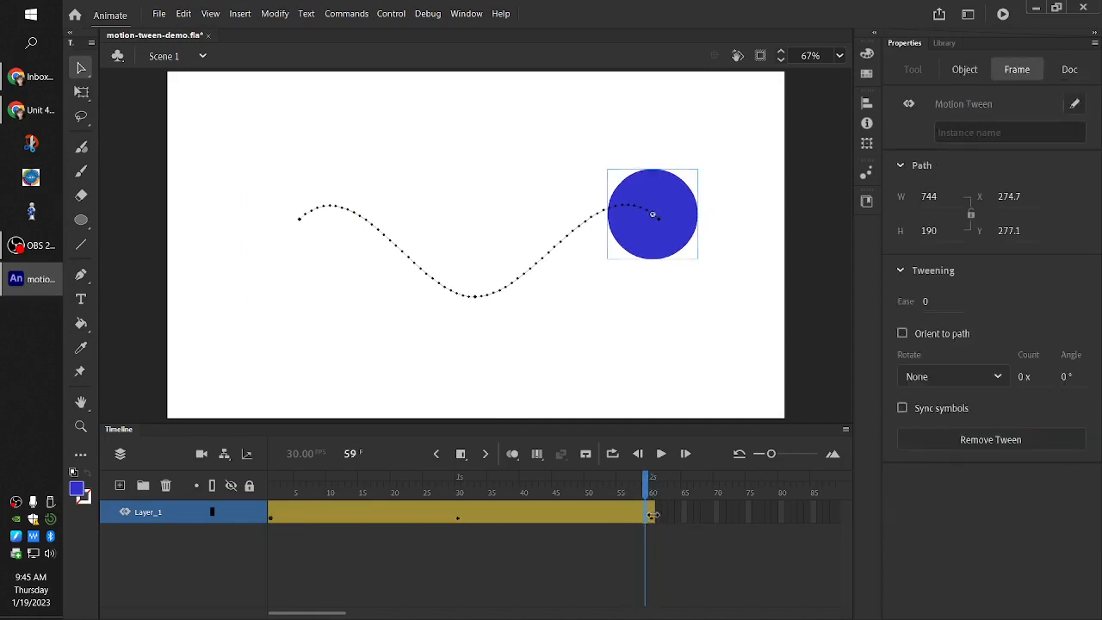
click(652, 515)
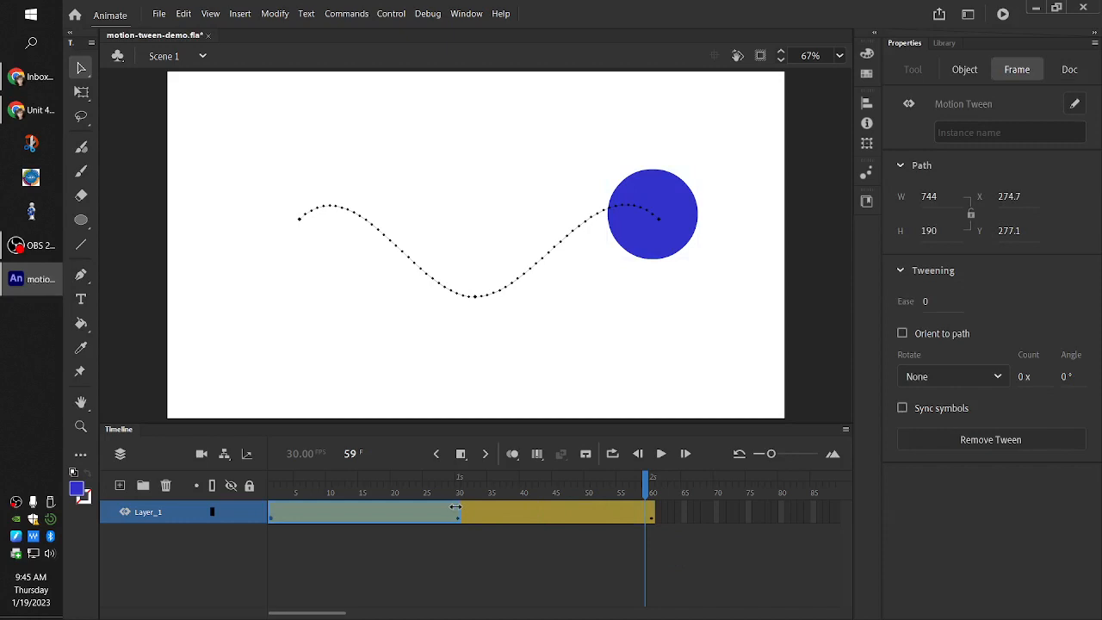
drag(458, 510, 270, 504)
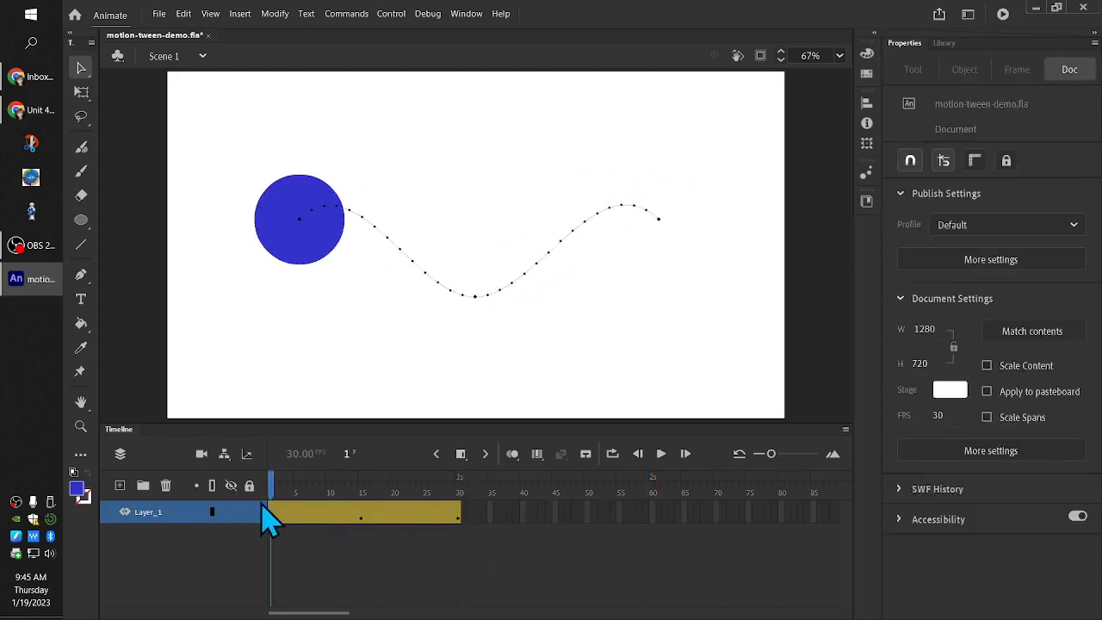
Play the shortened 30-frame tween several times and undo the shortening of the span
click(662, 454)
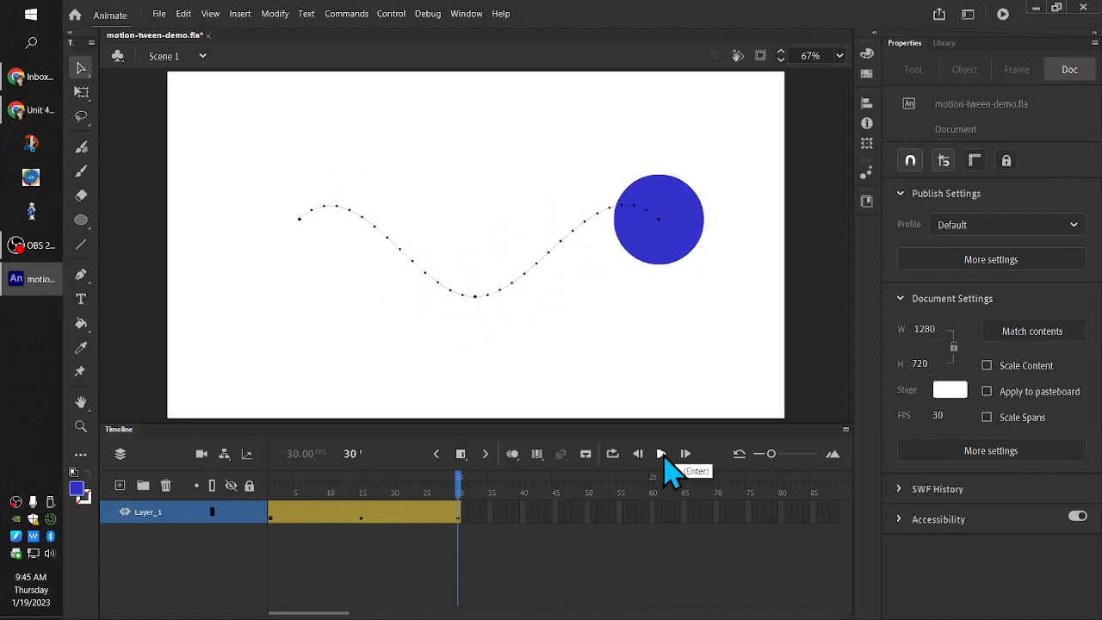
click(664, 462)
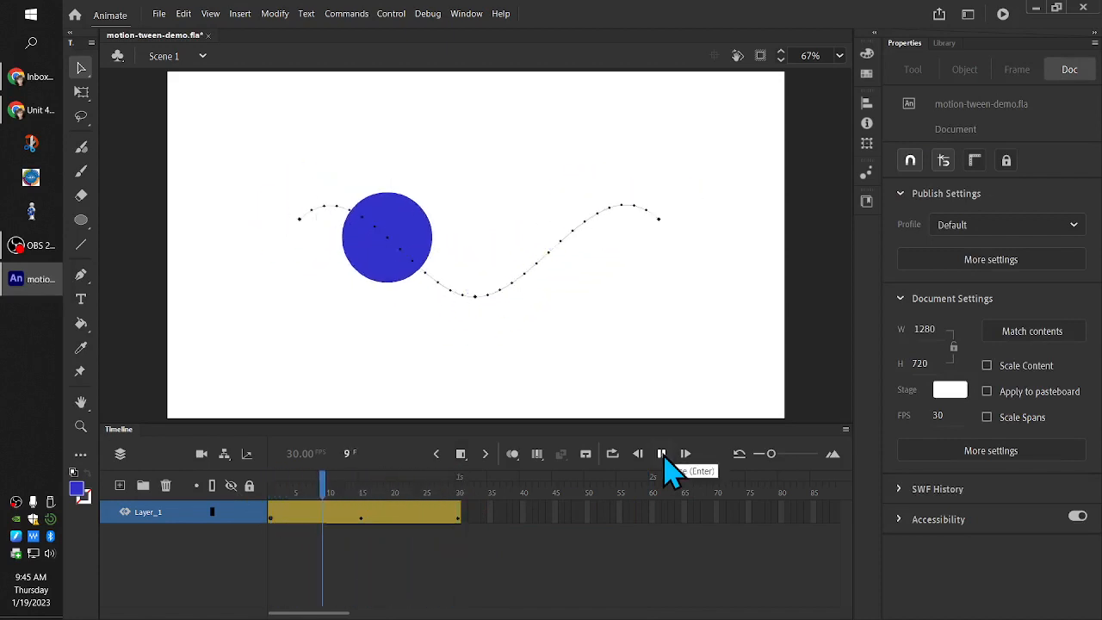
click(663, 459)
click(663, 459)
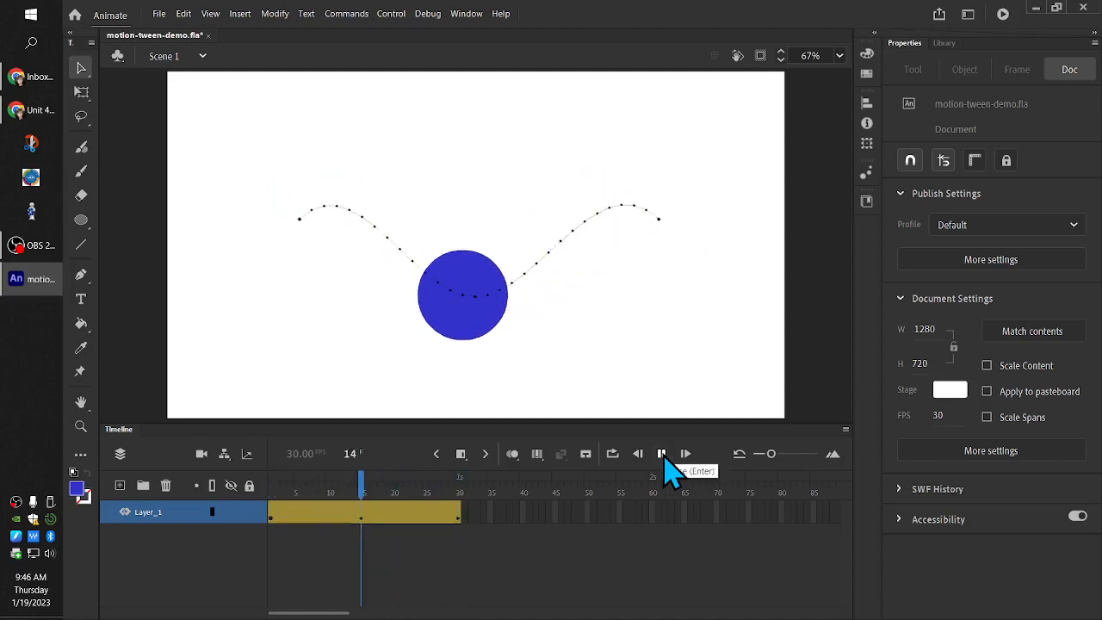
key(ctrl+z)
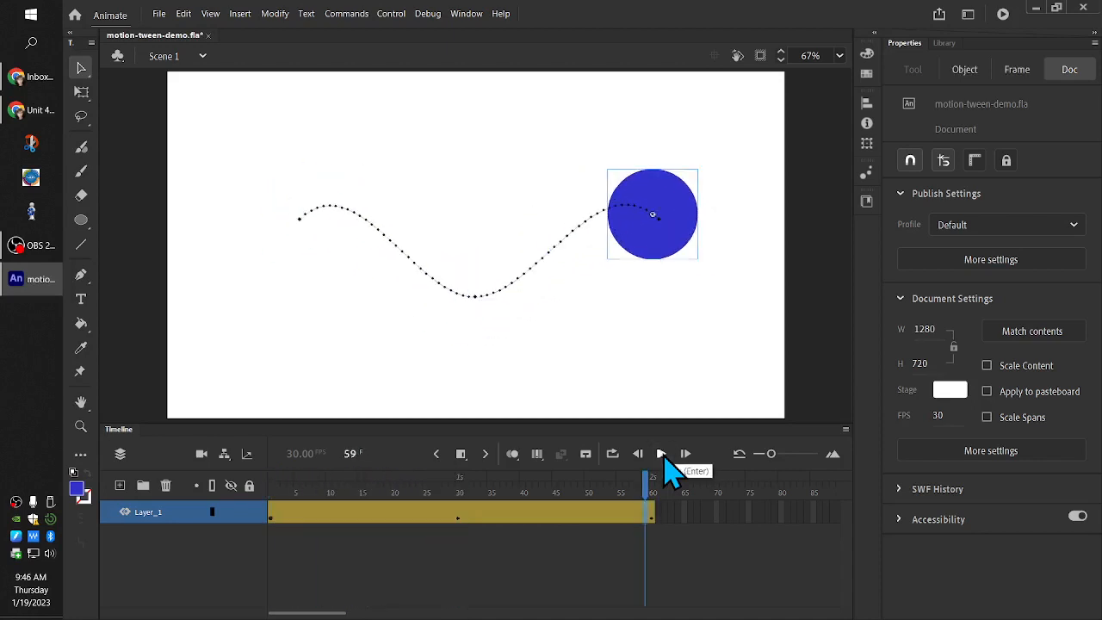
Enlarge the timeline area and open the Layer_1 tween's property curves with Refine Motion Tween
drag(652, 487, 529, 526)
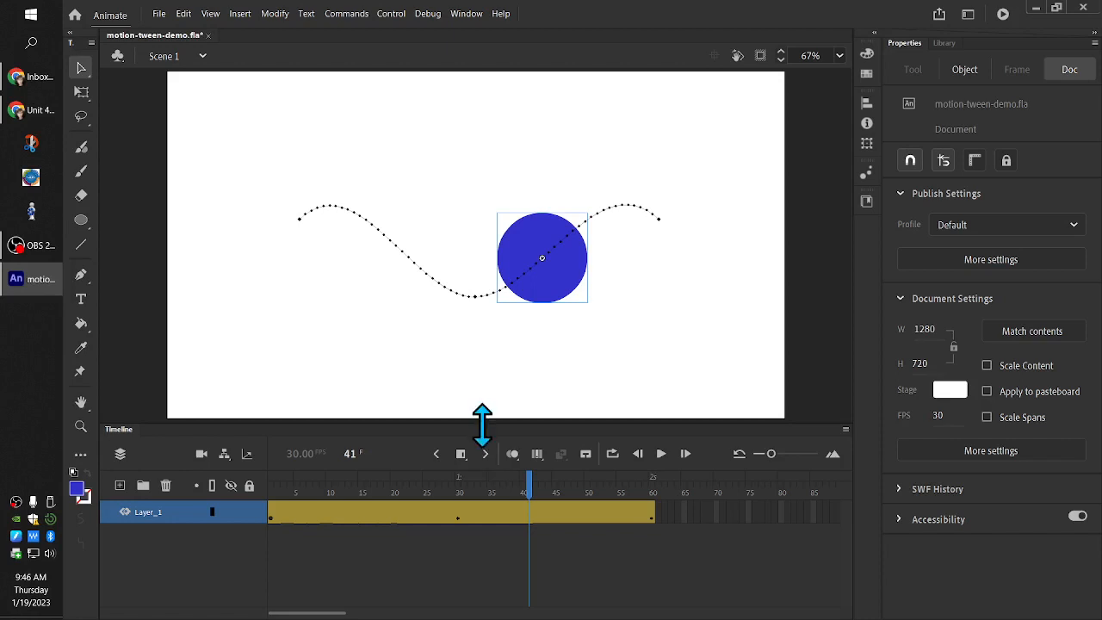
drag(463, 517, 254, 510)
drag(431, 423, 433, 325)
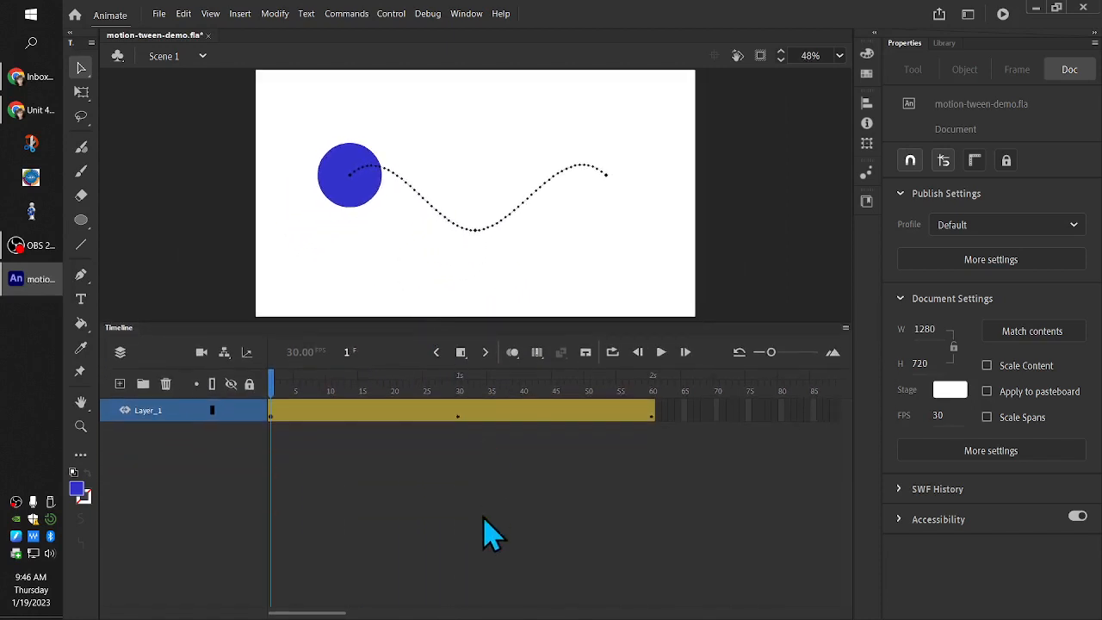
right_click(354, 416)
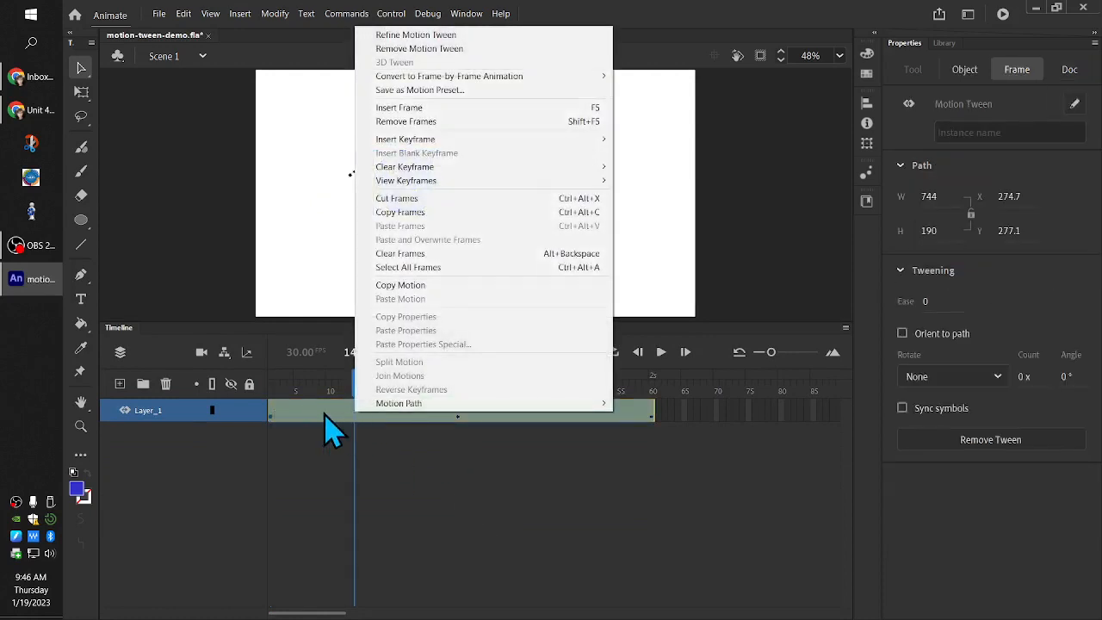
click(484, 36)
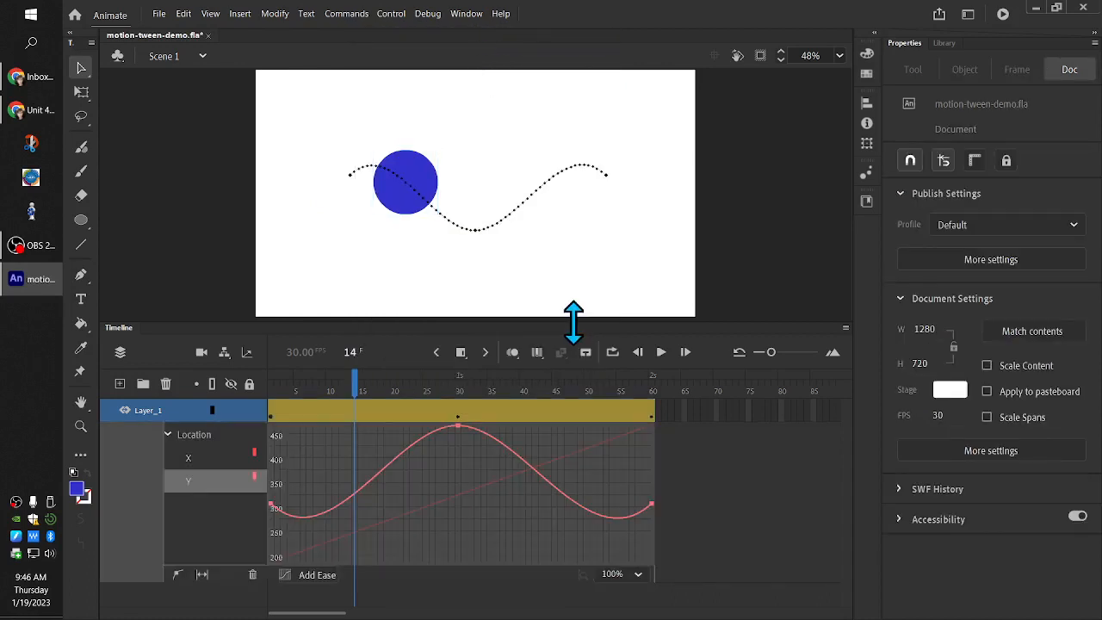
drag(574, 322, 573, 289)
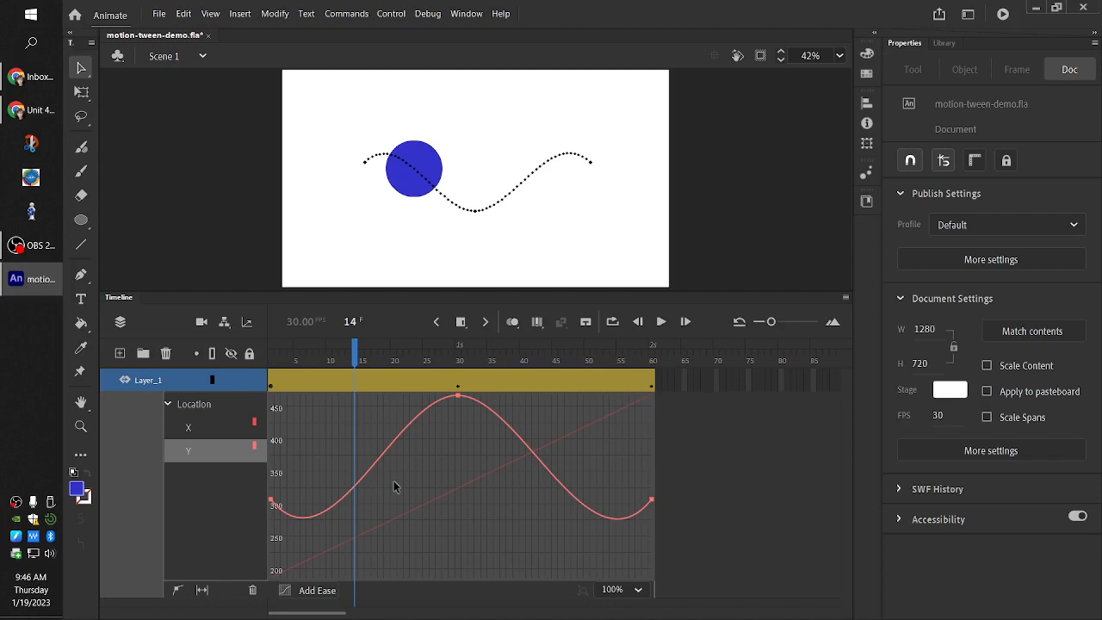
Examine the tween's Location X and Y curves one at a time, comparing them with the circle's position at frame 1
click(209, 408)
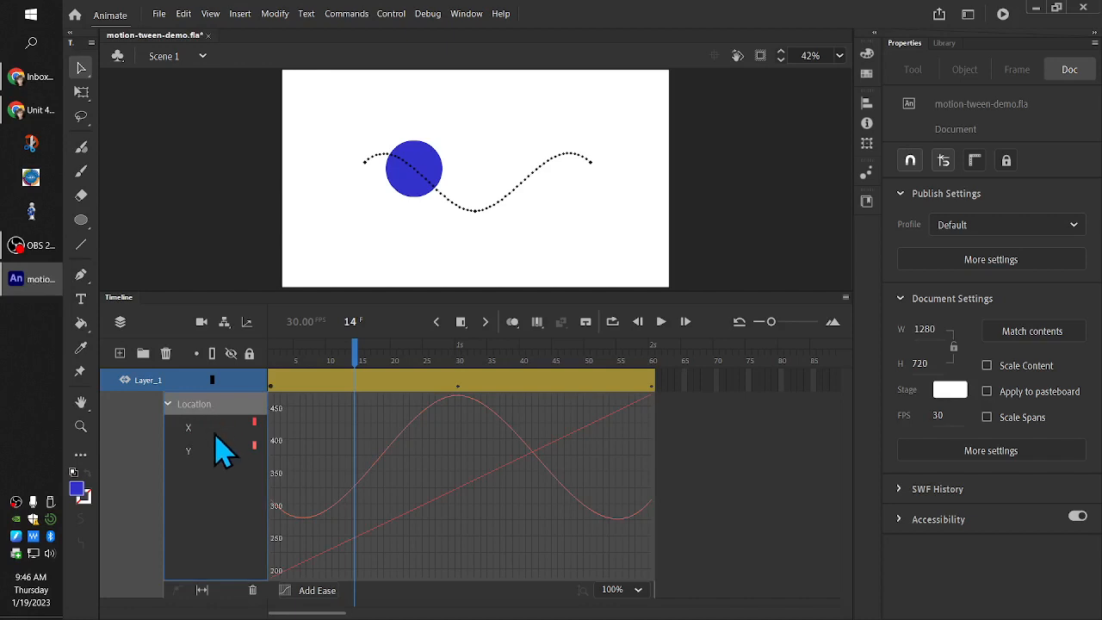
click(215, 434)
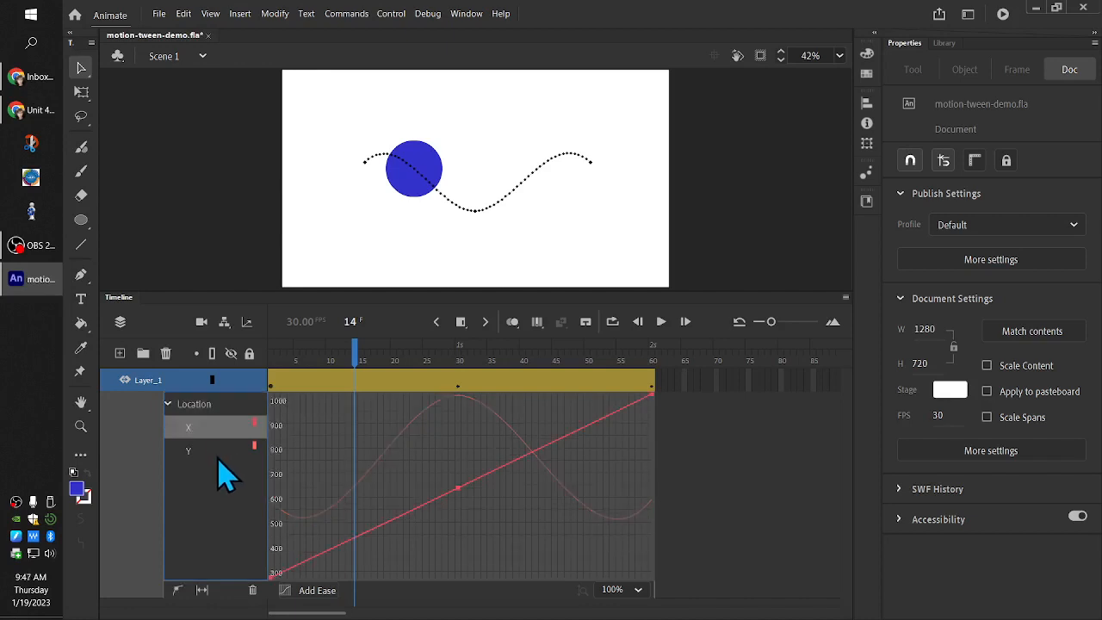
click(217, 456)
click(213, 430)
drag(362, 364, 264, 379)
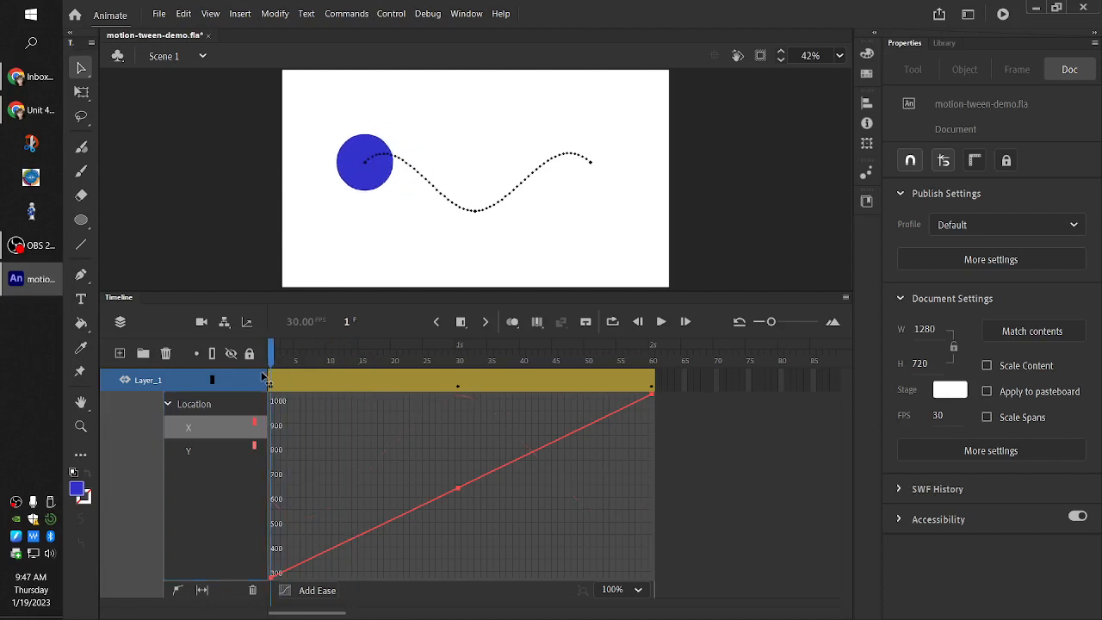
click(386, 183)
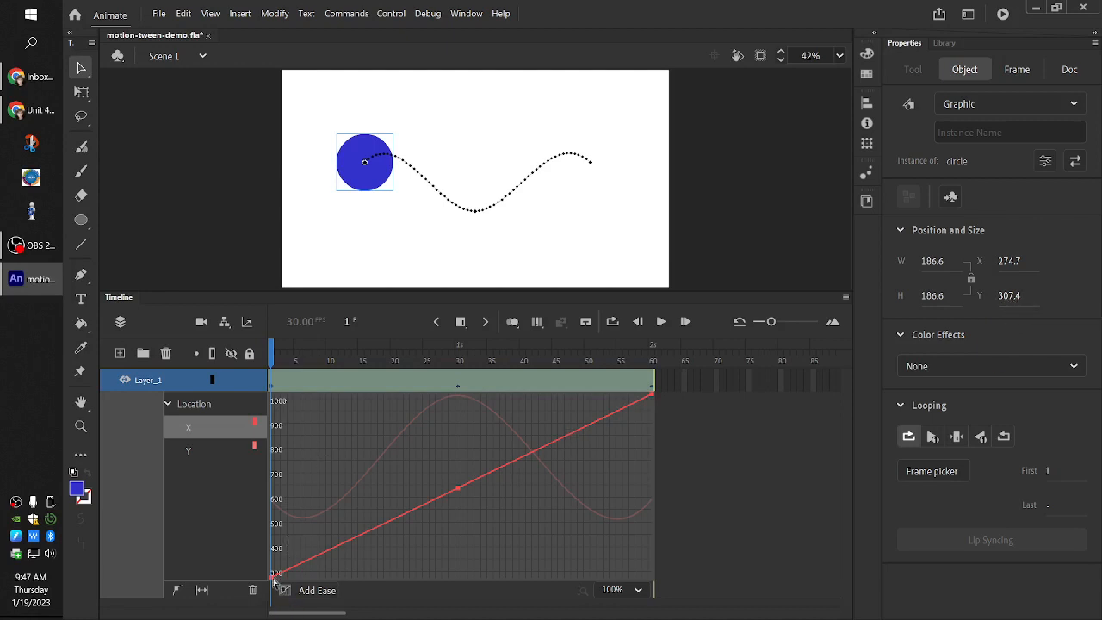
click(205, 450)
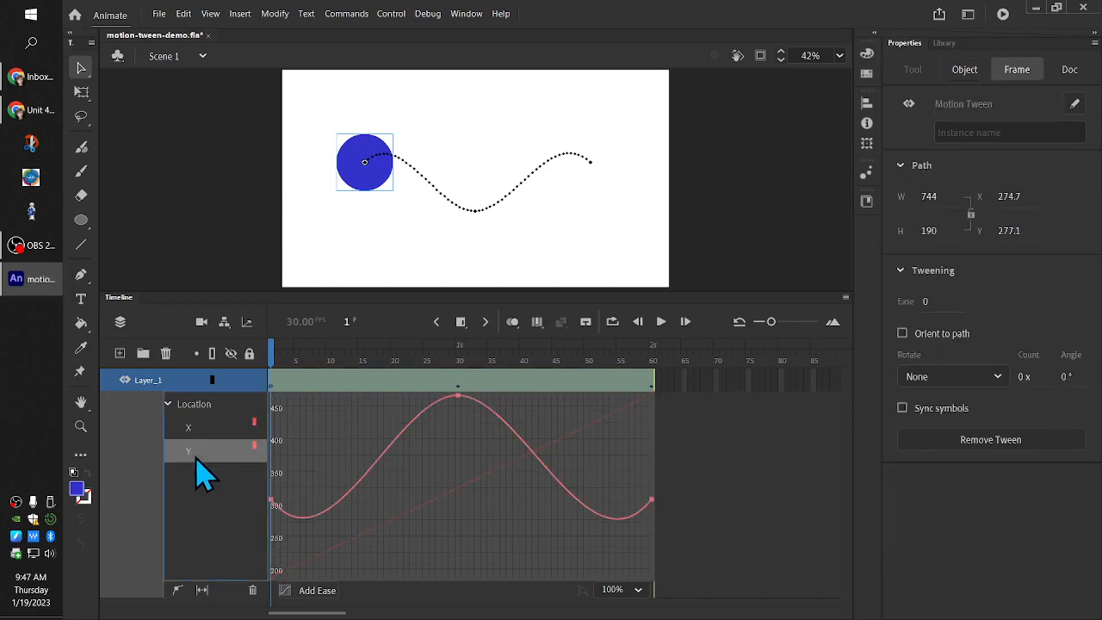
click(272, 379)
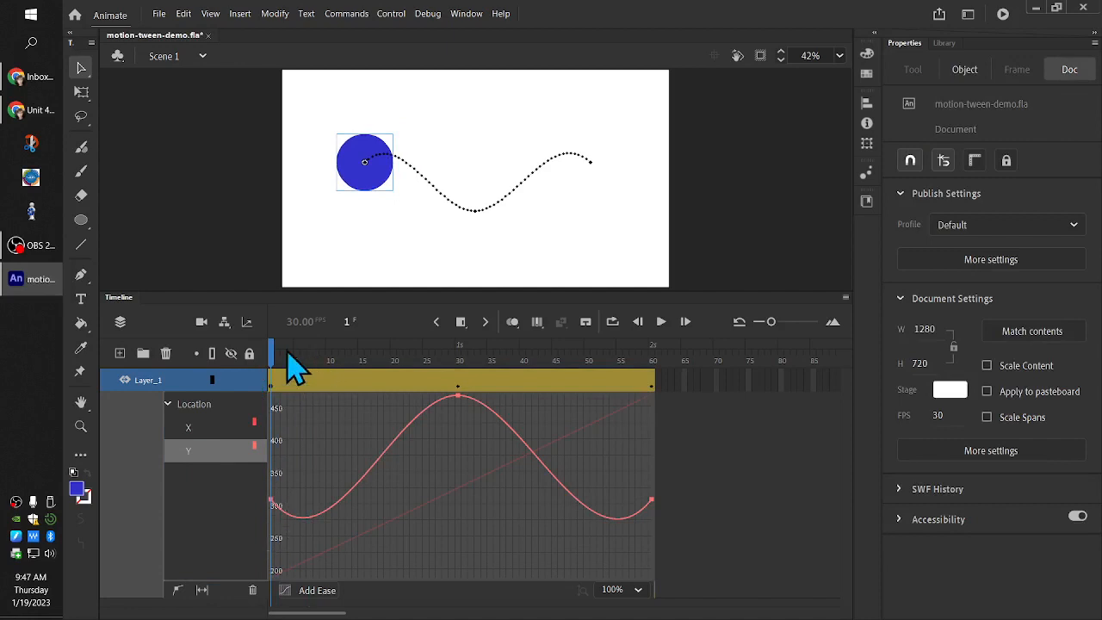
click(191, 427)
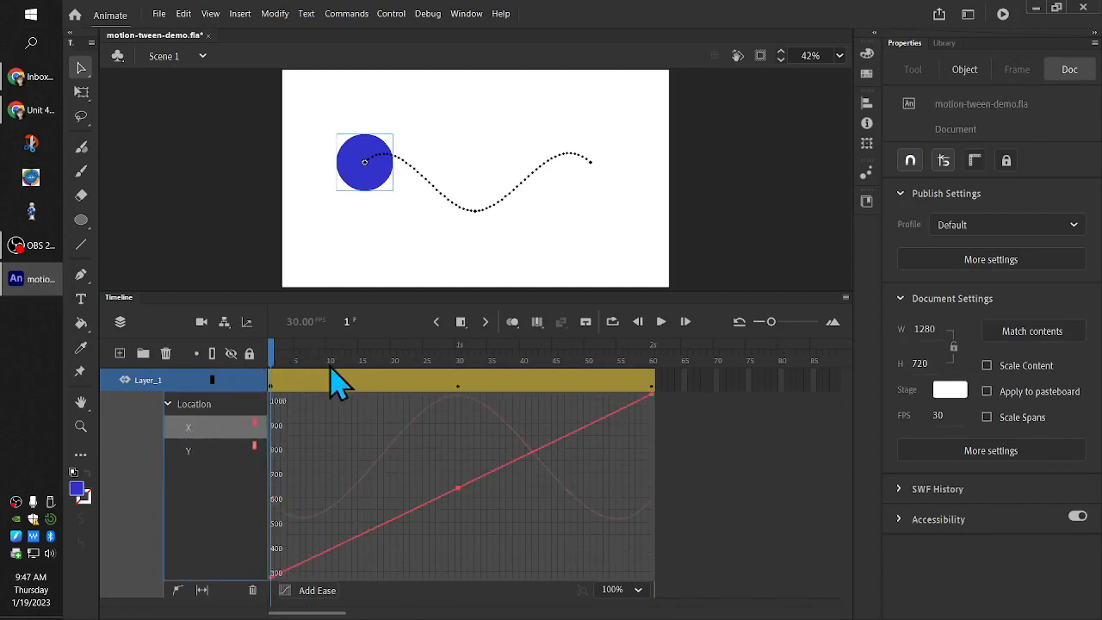
Compare the Location X and Y curves, and alternate between the circle's properties and the motion path's properties at frame 1
click(198, 449)
click(195, 431)
click(221, 453)
click(222, 430)
click(376, 181)
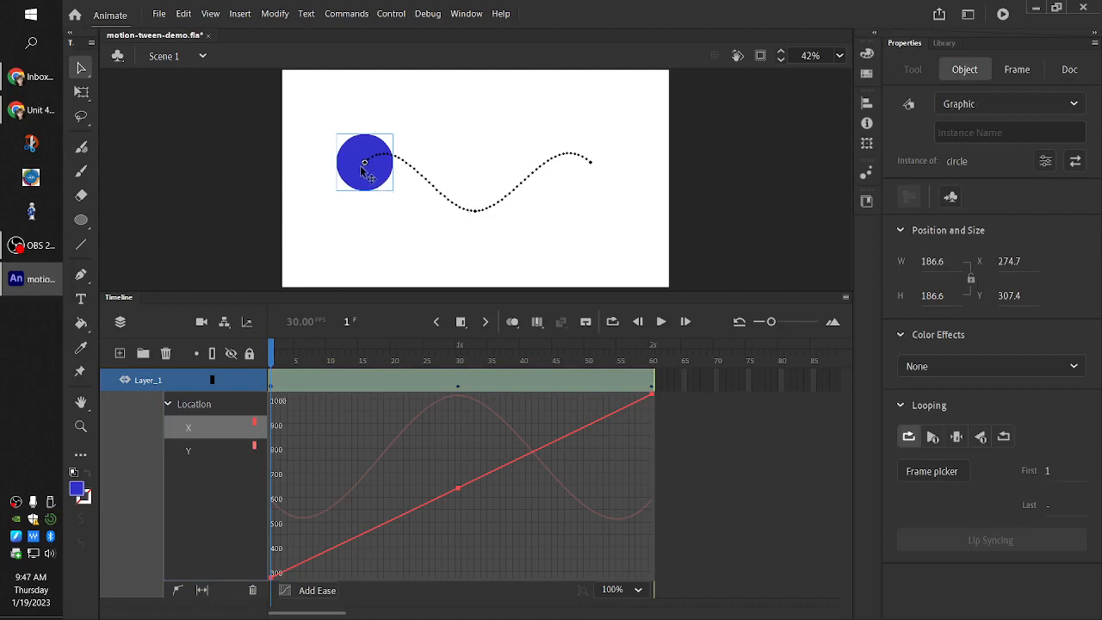
click(457, 211)
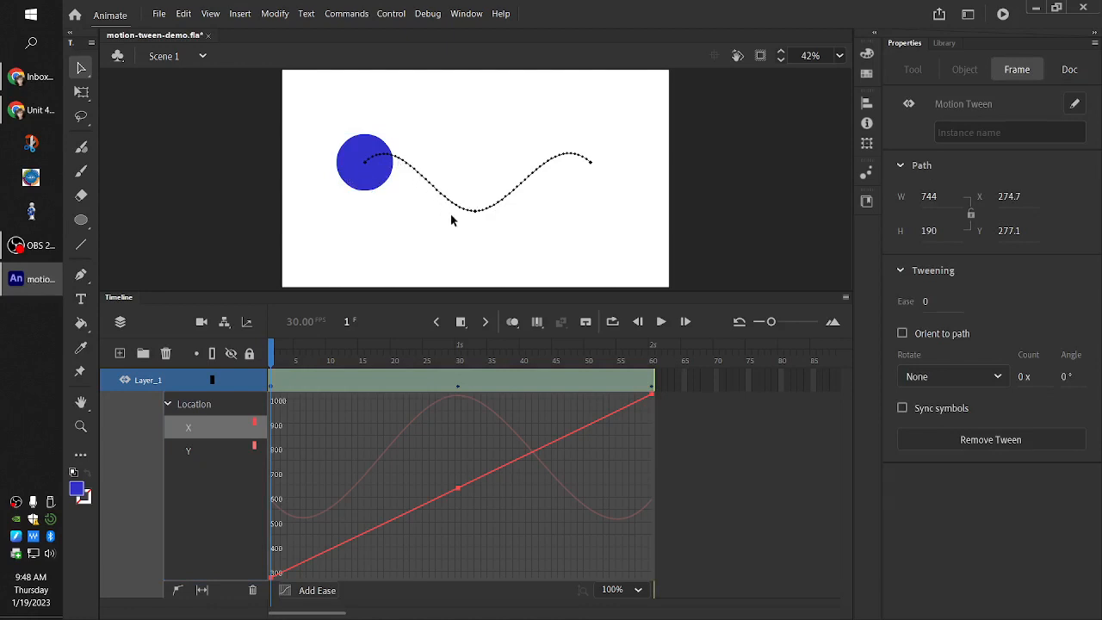
click(366, 187)
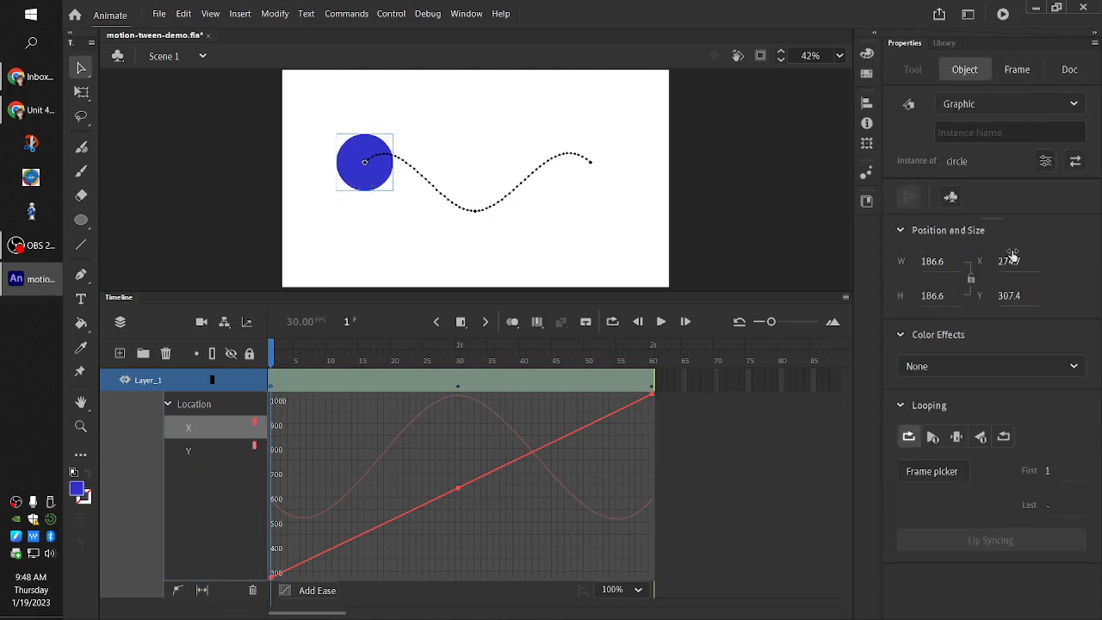
click(425, 184)
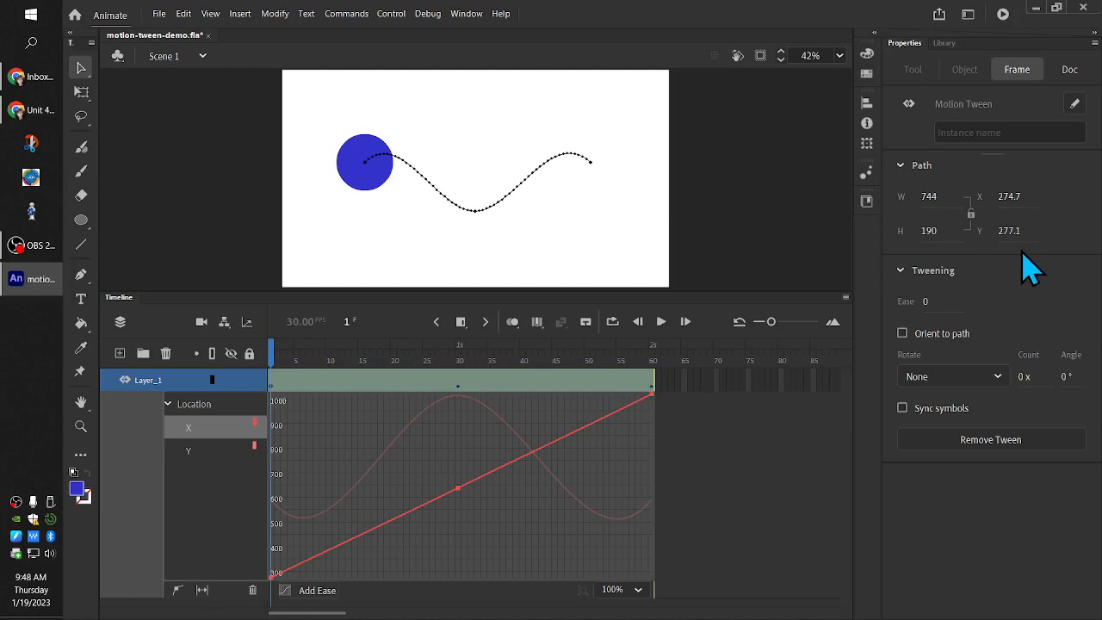
click(370, 181)
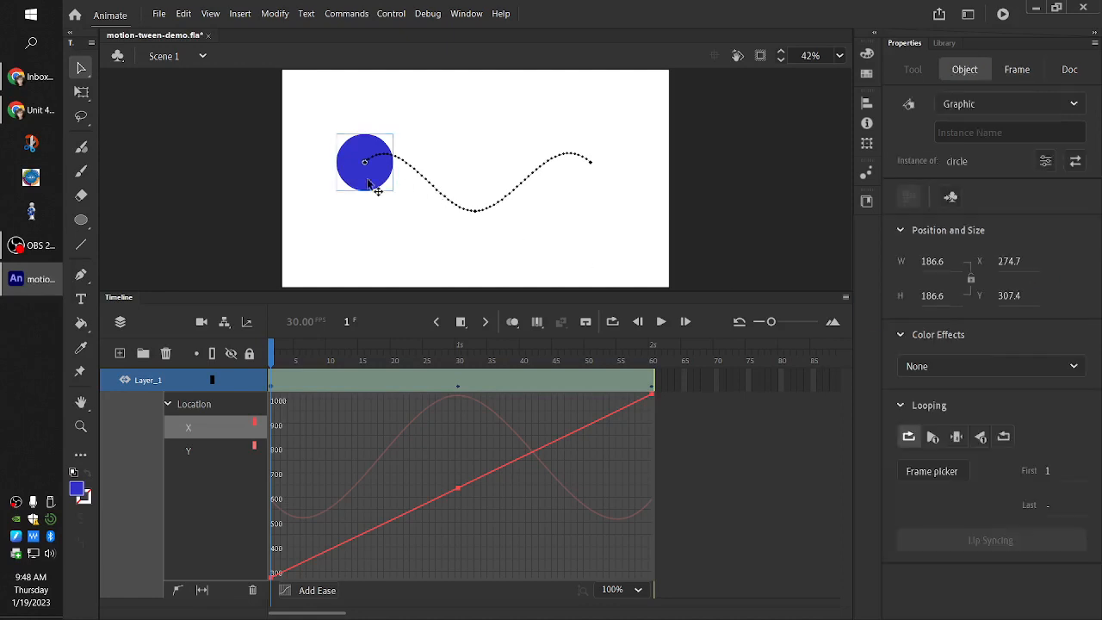
click(422, 182)
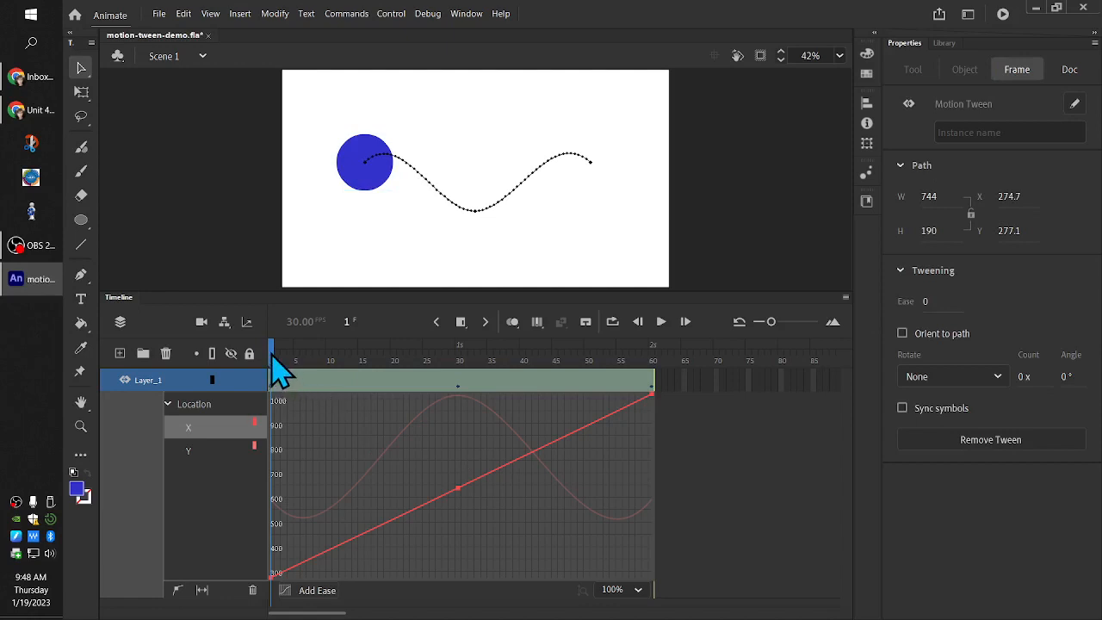
drag(272, 366, 272, 439)
click(267, 443)
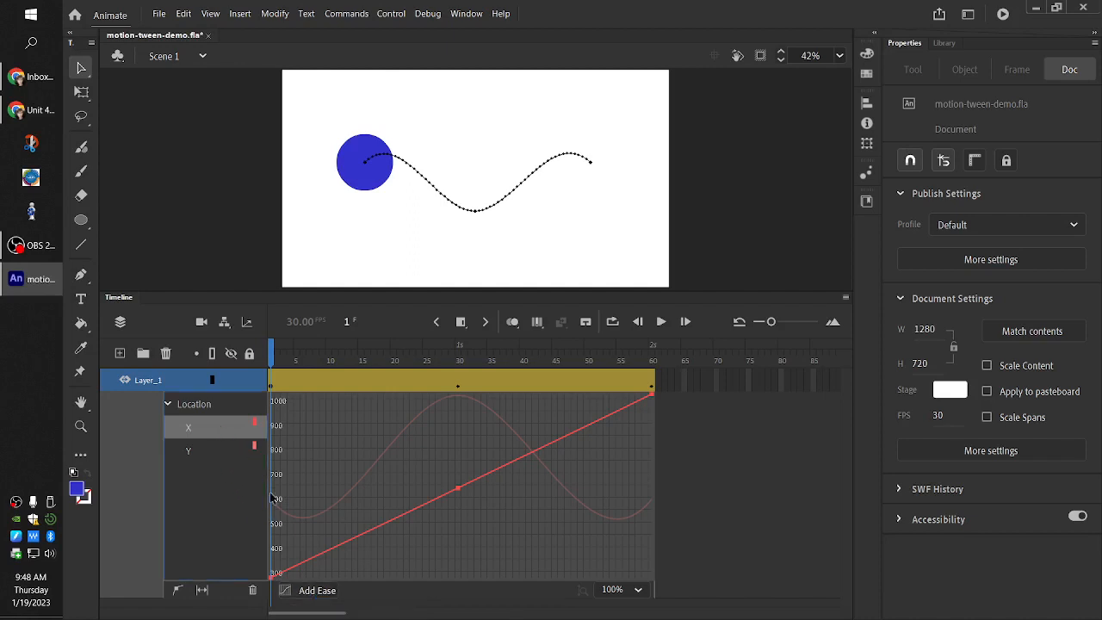
Add a Simple (Slow) ease to the Location X curve and play the tween to check the circle's movement
click(307, 591)
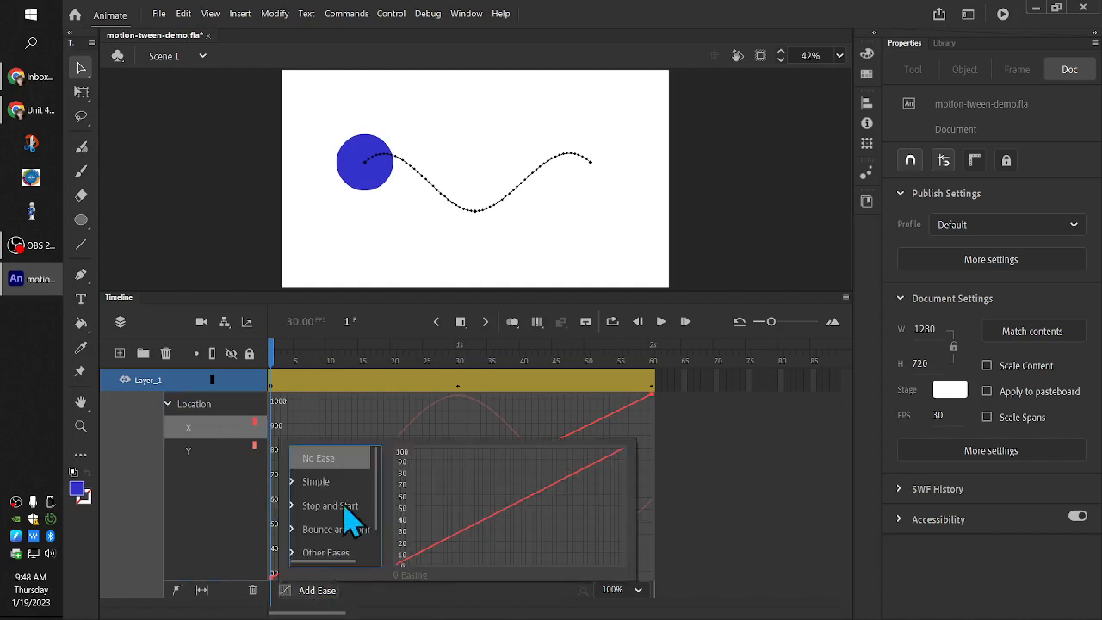
mouse_move(377, 469)
mouse_down()
mouse_move(369, 503)
mouse_move(374, 448)
mouse_up()
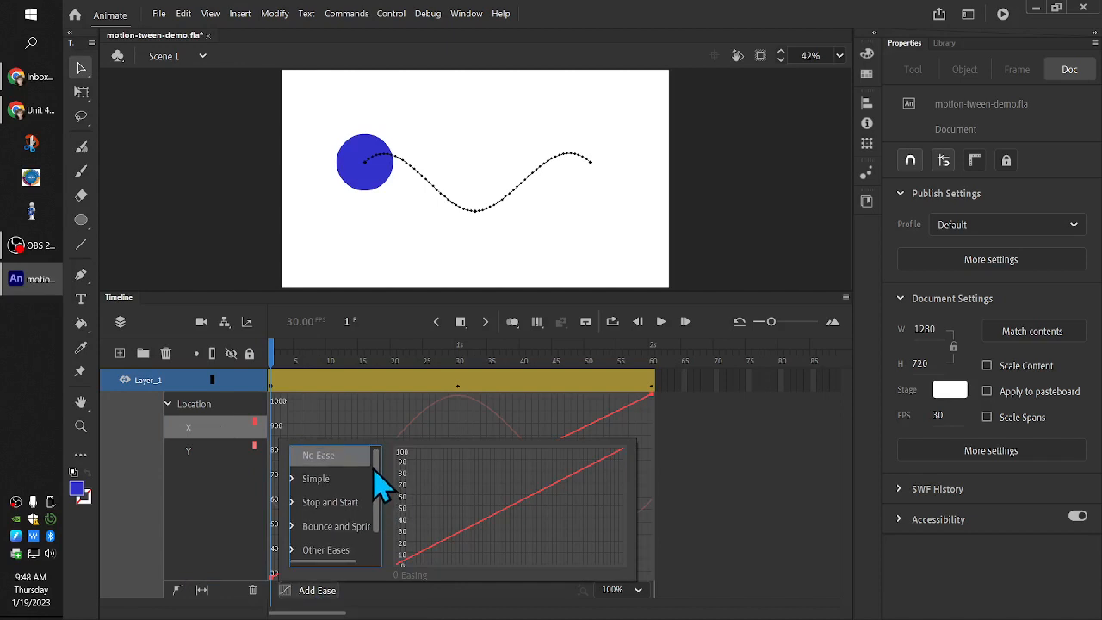
click(295, 484)
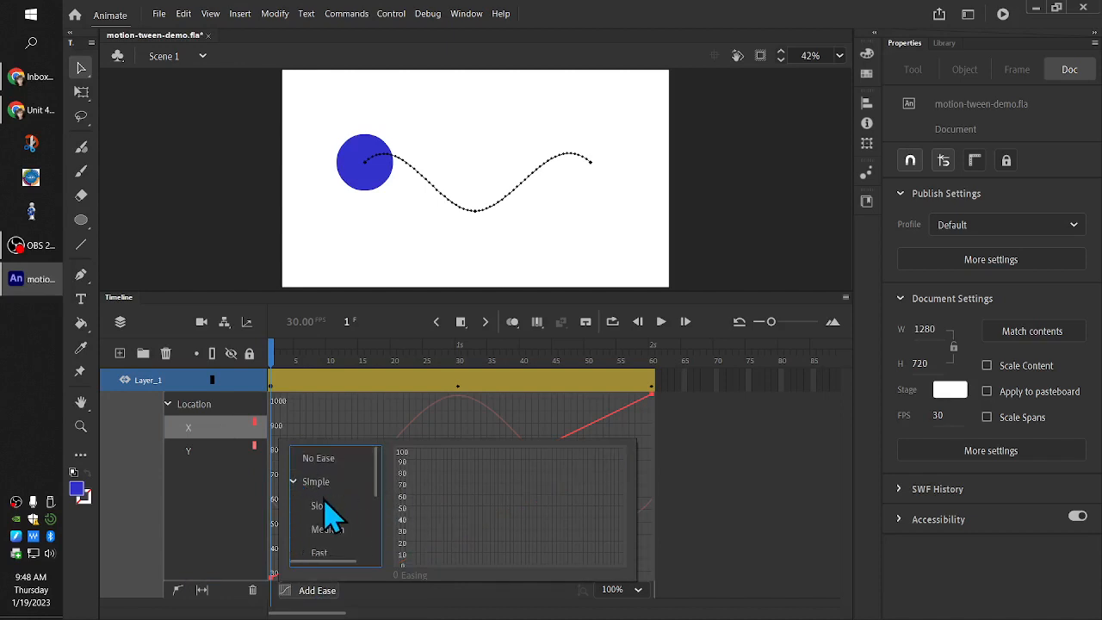
click(331, 509)
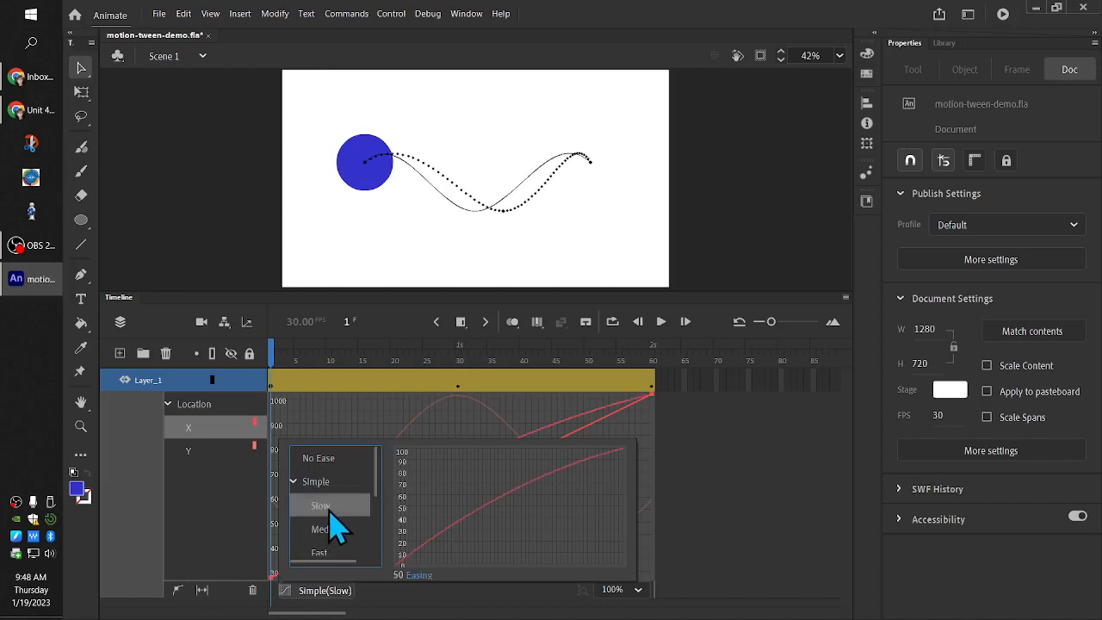
click(315, 412)
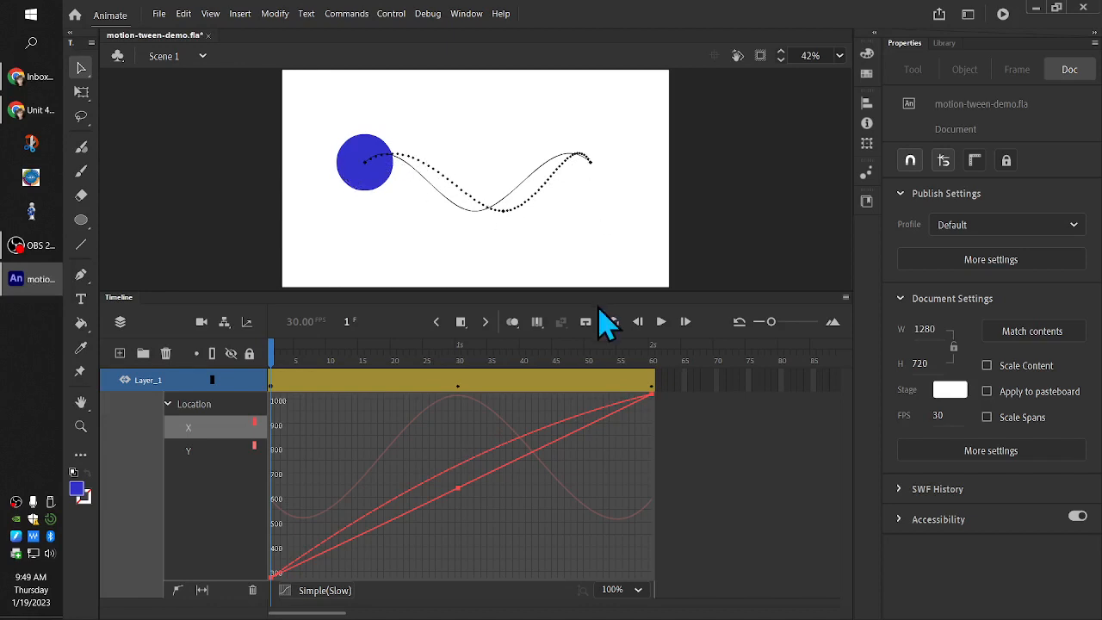
click(663, 323)
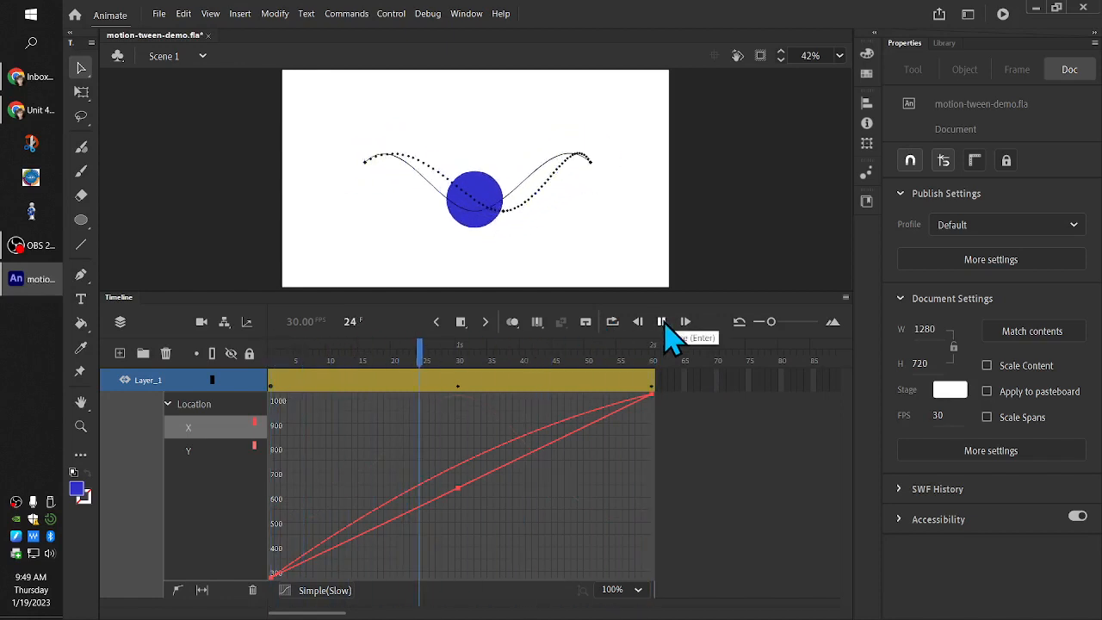
click(662, 322)
click(663, 322)
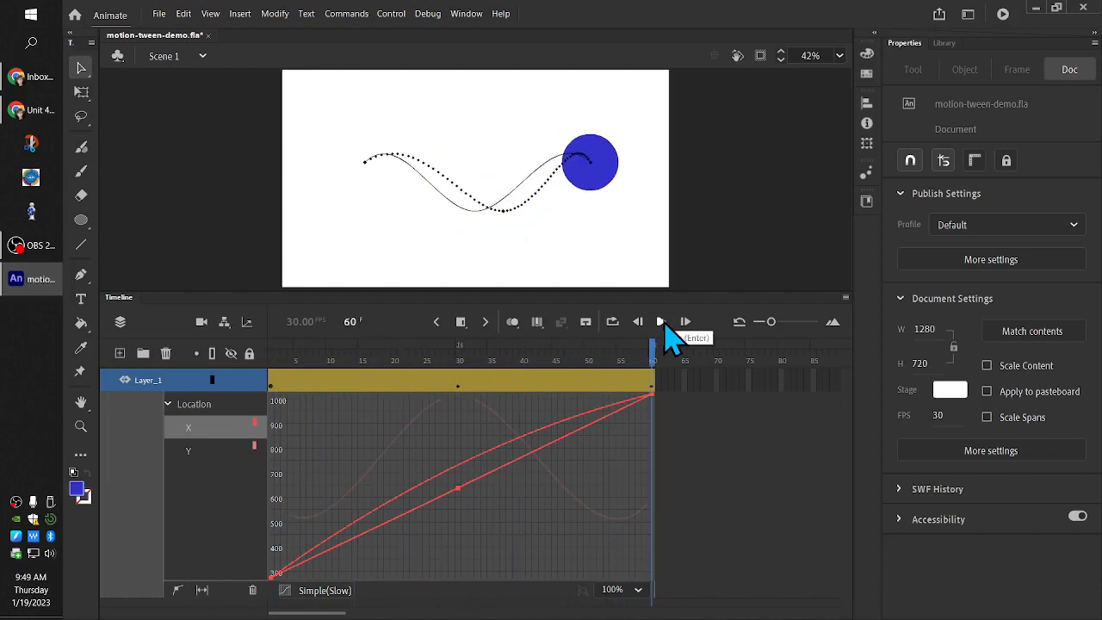
Add a Simple (Slow) ease to the Location Y curve and play the tween
click(231, 452)
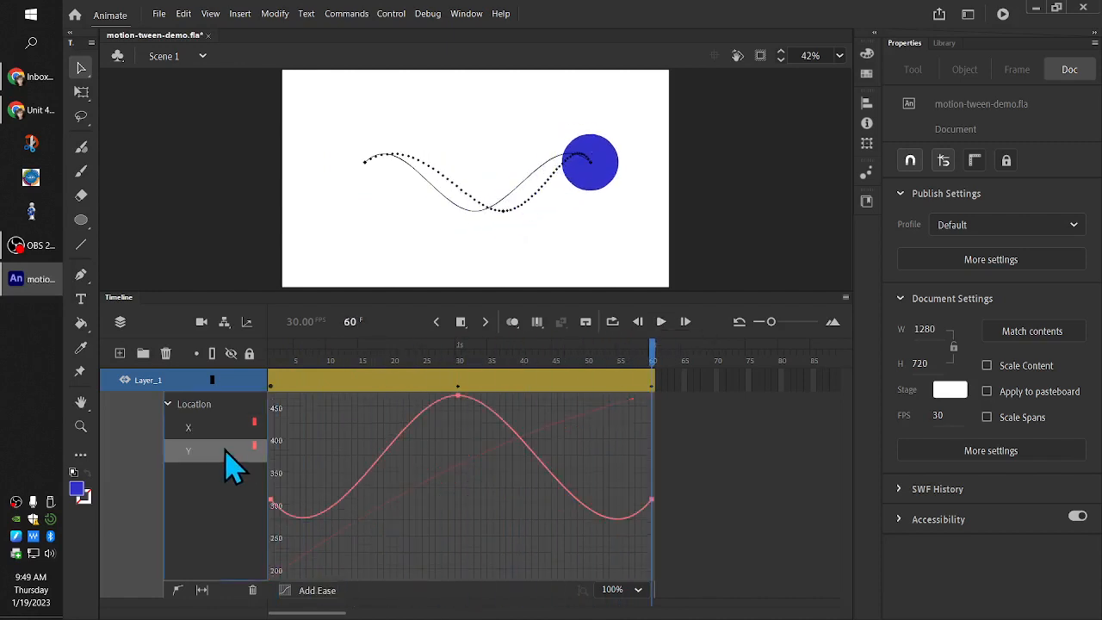
click(317, 591)
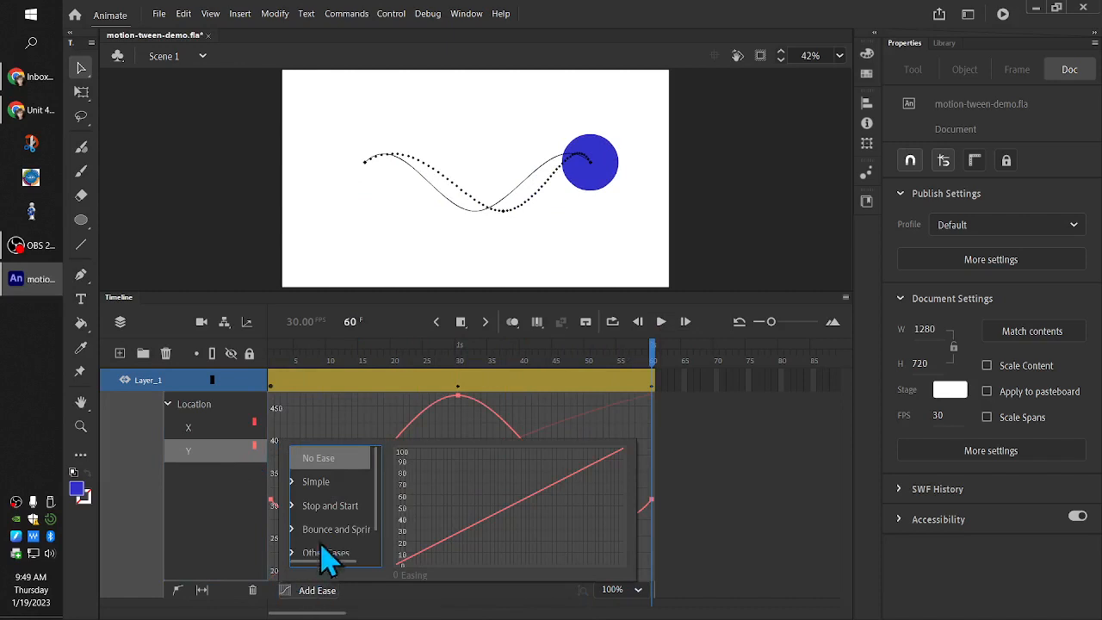
click(295, 483)
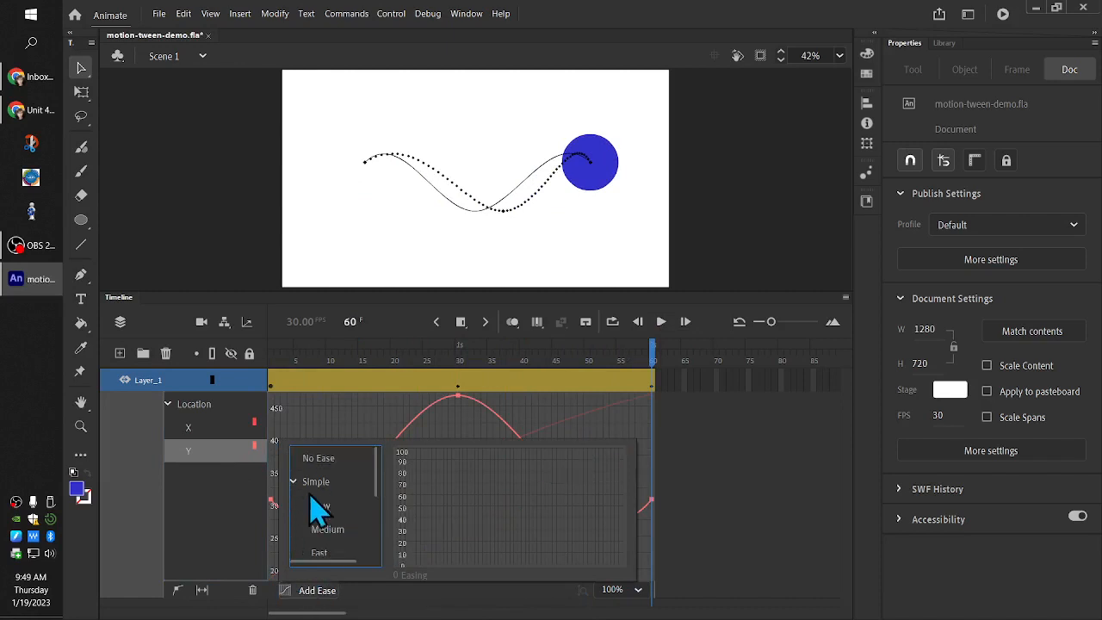
click(326, 508)
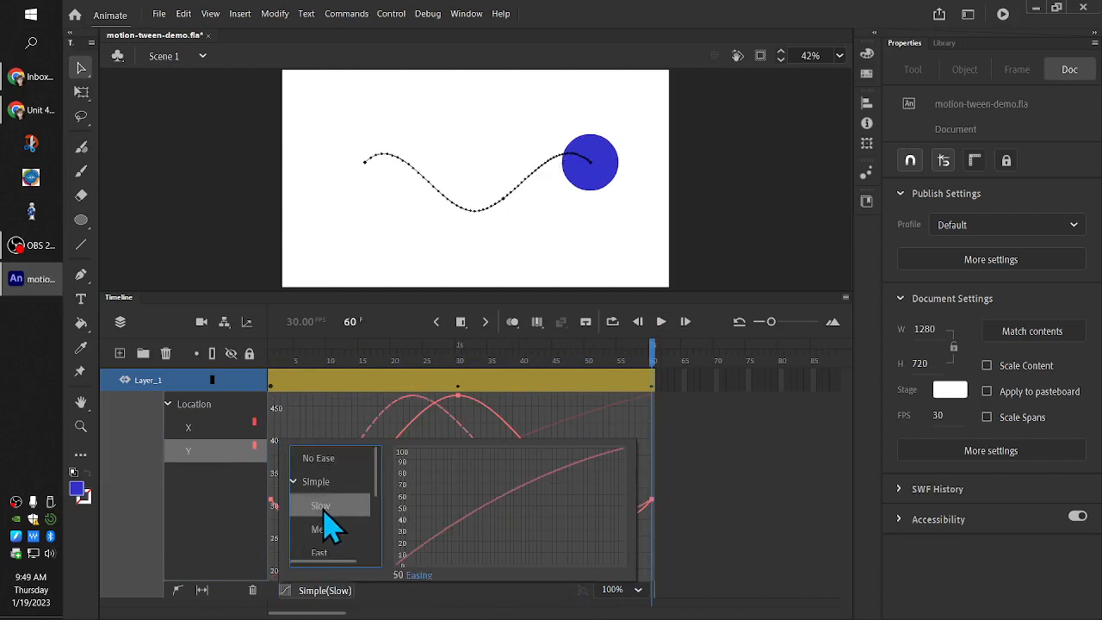
click(661, 323)
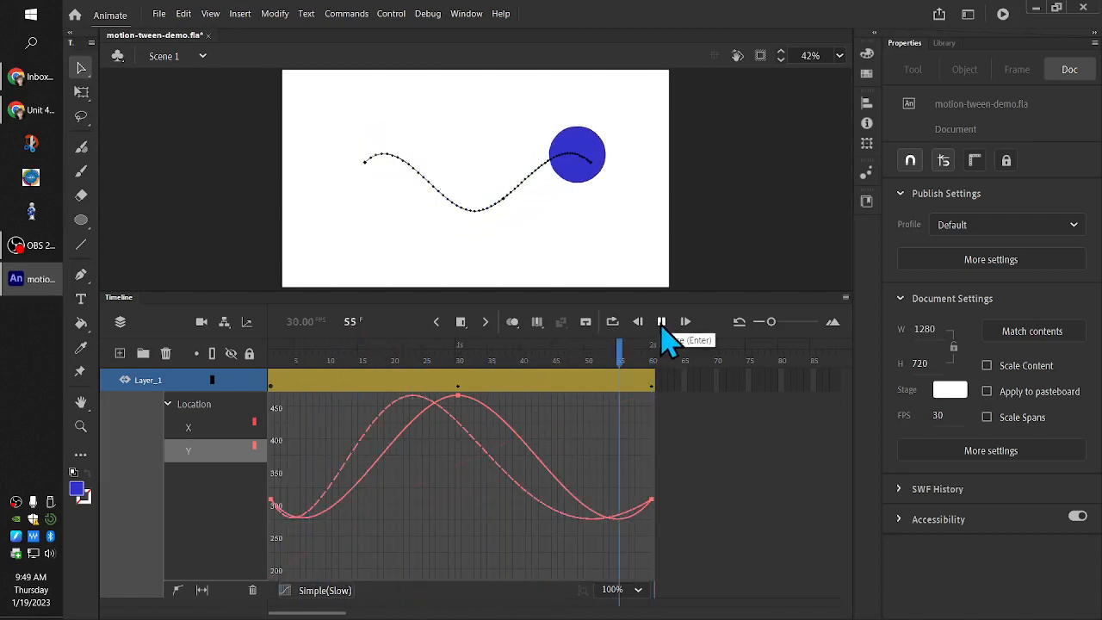
Review the X and Y curves, and set the ease of the whole Location property to Simple (Fast)
click(189, 428)
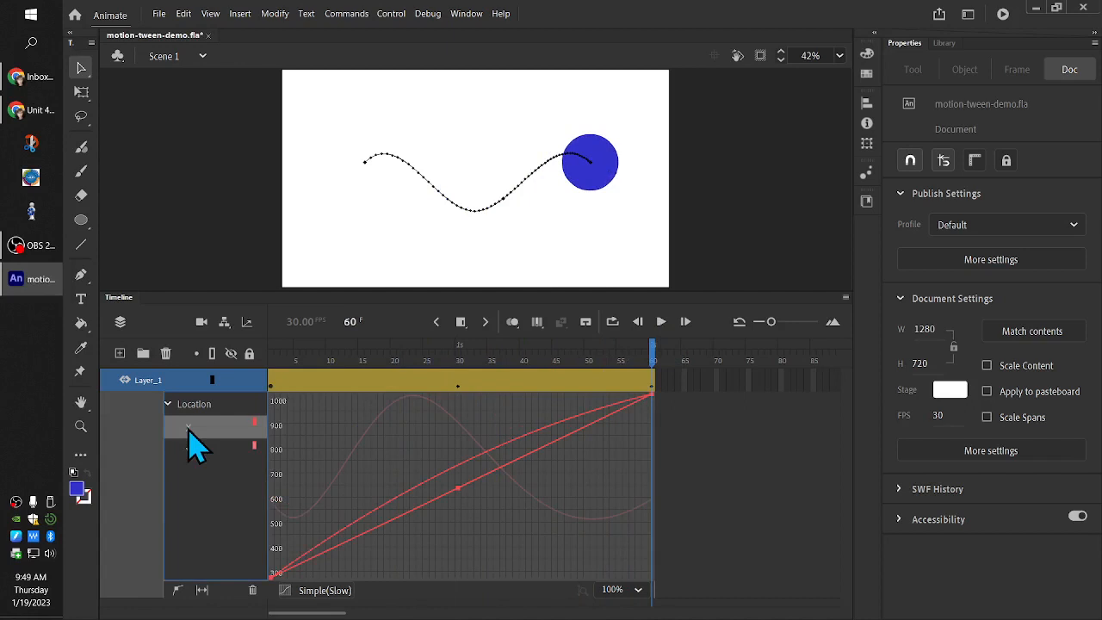
click(195, 451)
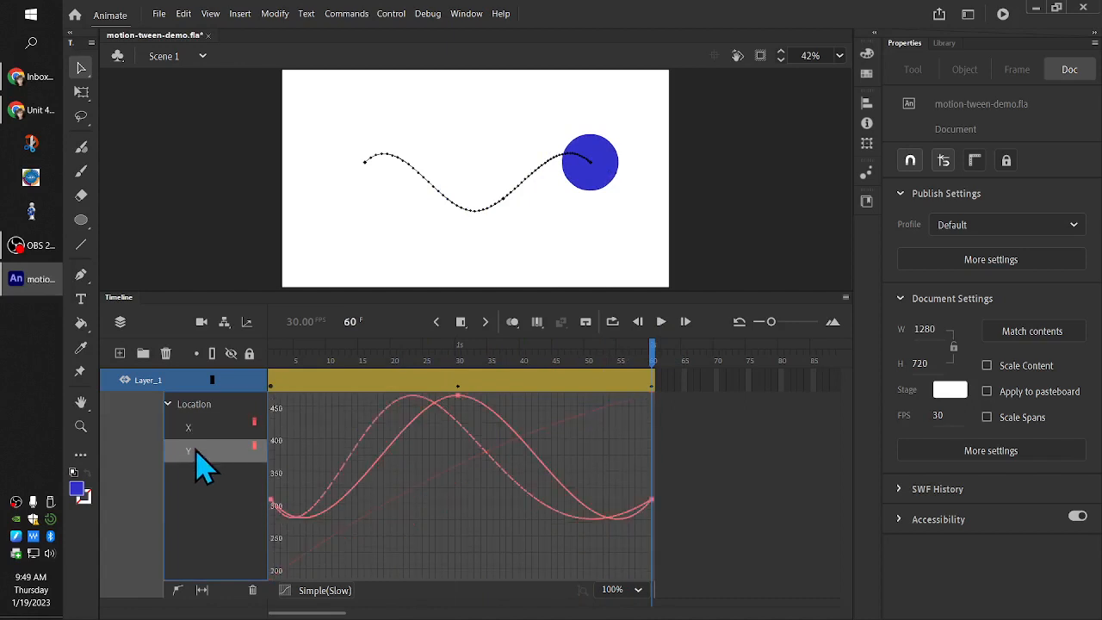
click(202, 407)
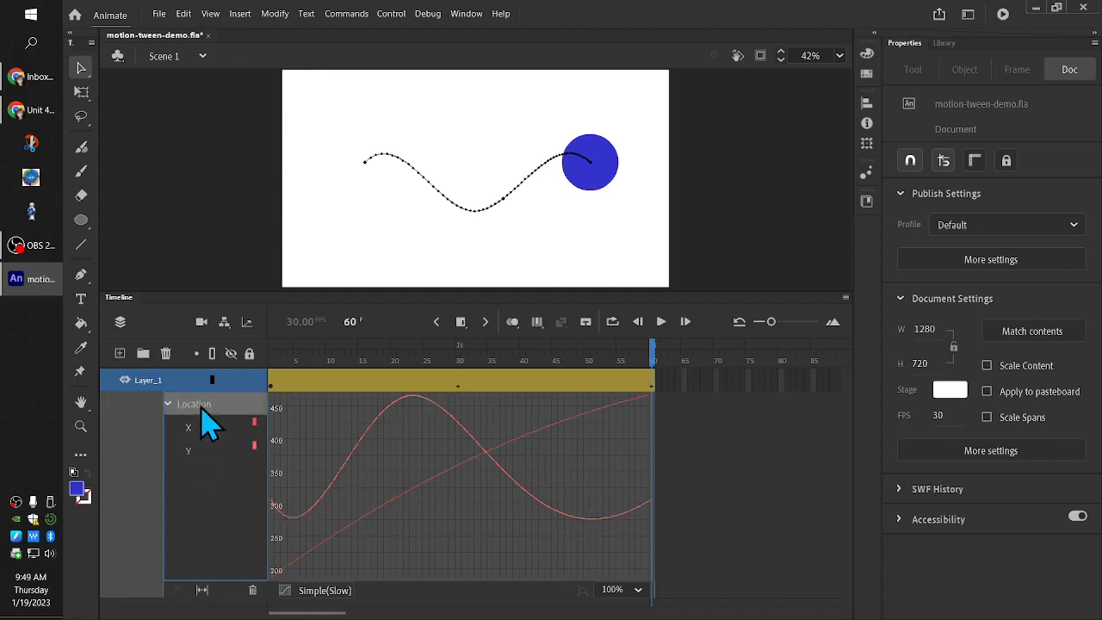
click(203, 454)
click(198, 407)
click(344, 594)
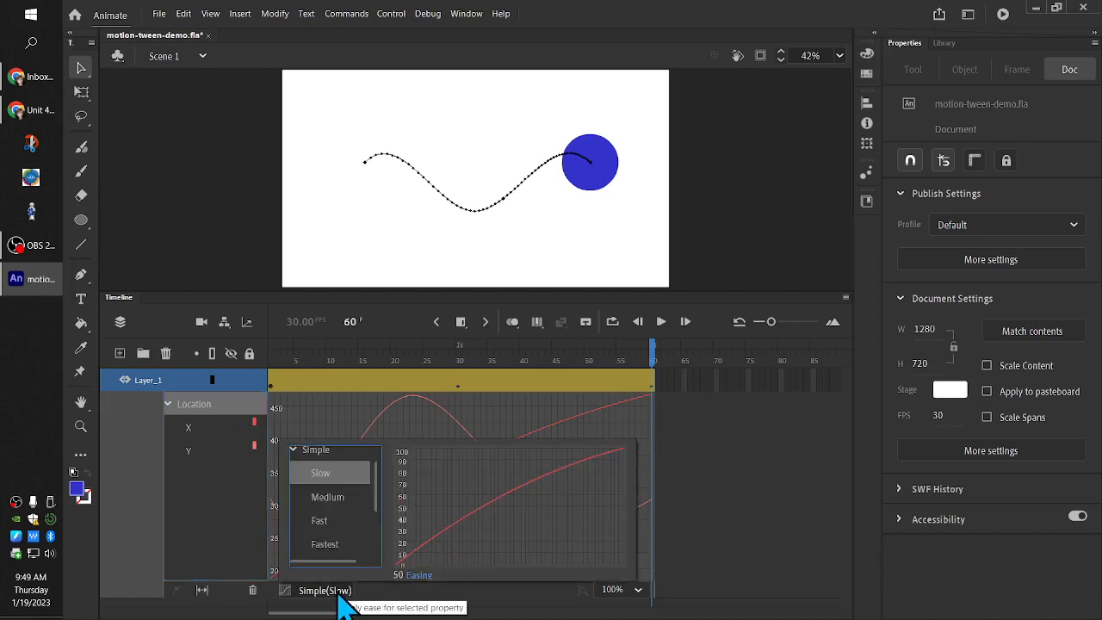
click(333, 521)
click(411, 428)
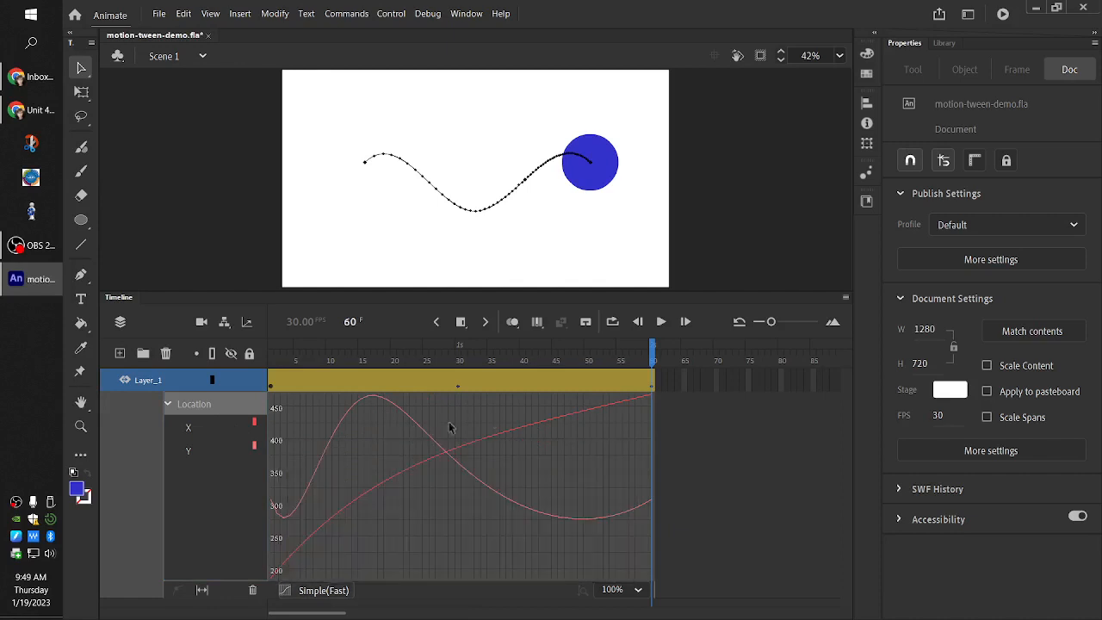
Check the ease on the X and Y curves individually from frame 1 and play the tween twice
drag(651, 356, 271, 364)
click(209, 431)
click(323, 593)
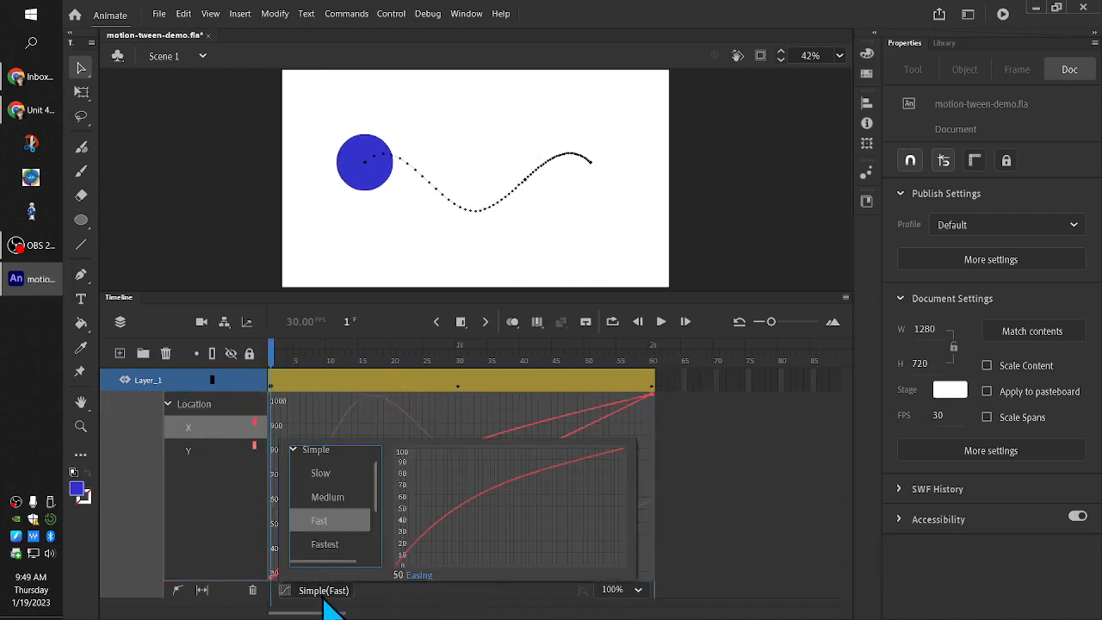
click(226, 470)
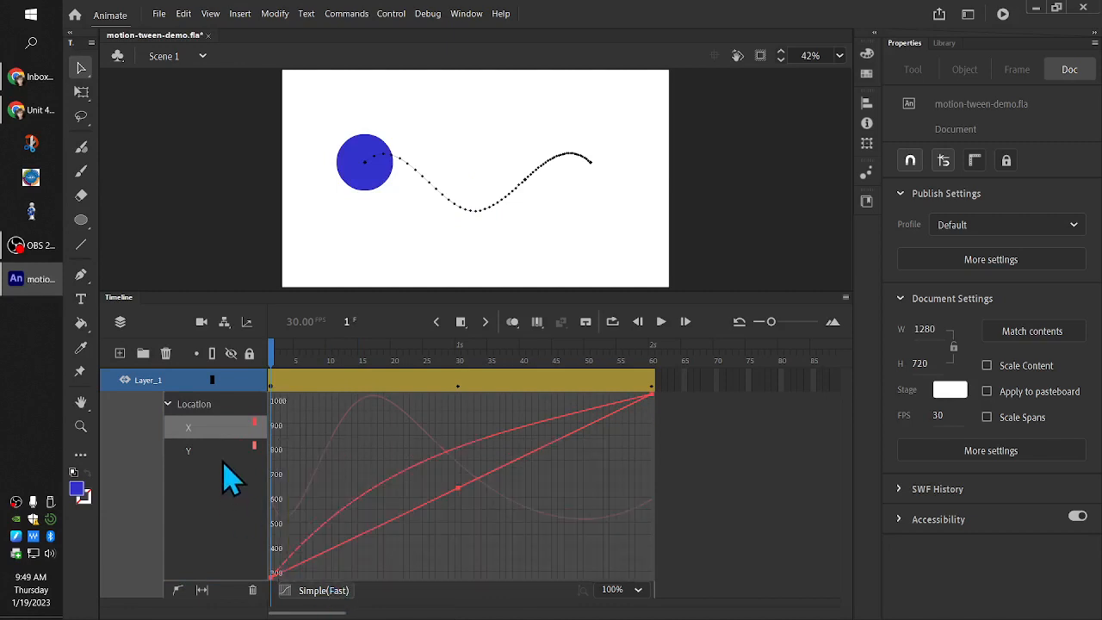
click(231, 450)
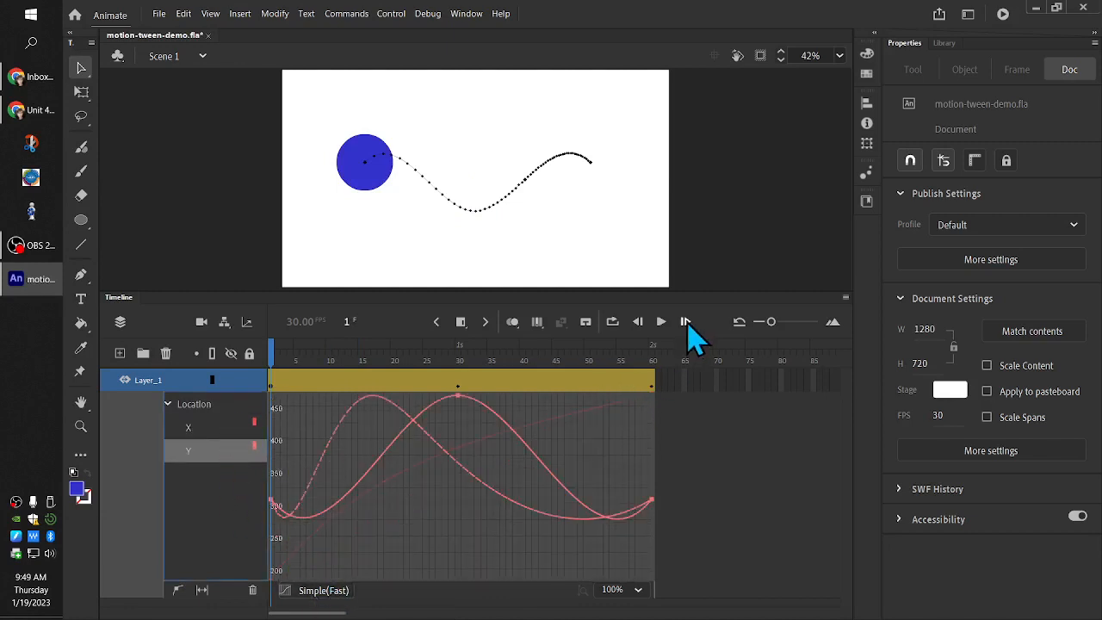
click(659, 324)
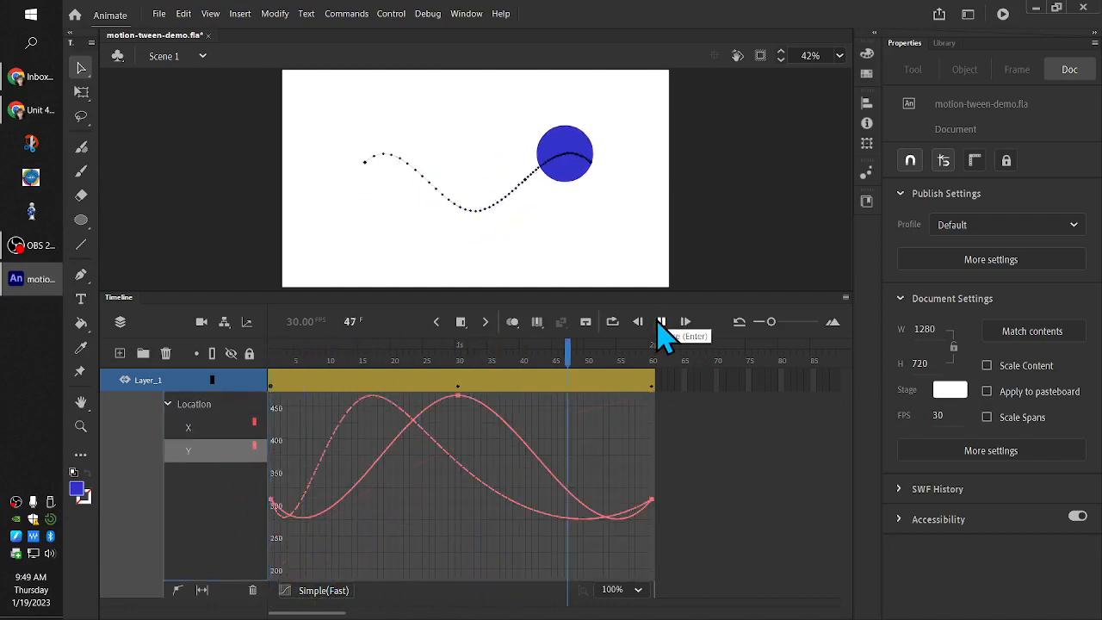
click(661, 324)
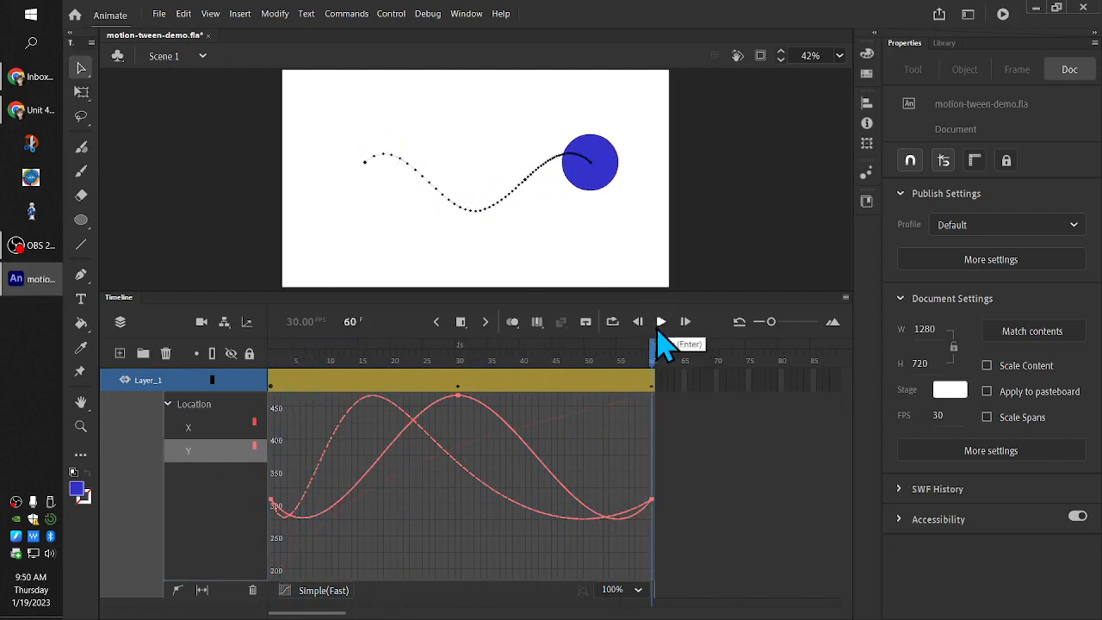
Change the ease of the Location Y curve to Stop and Start (Medium)
click(286, 591)
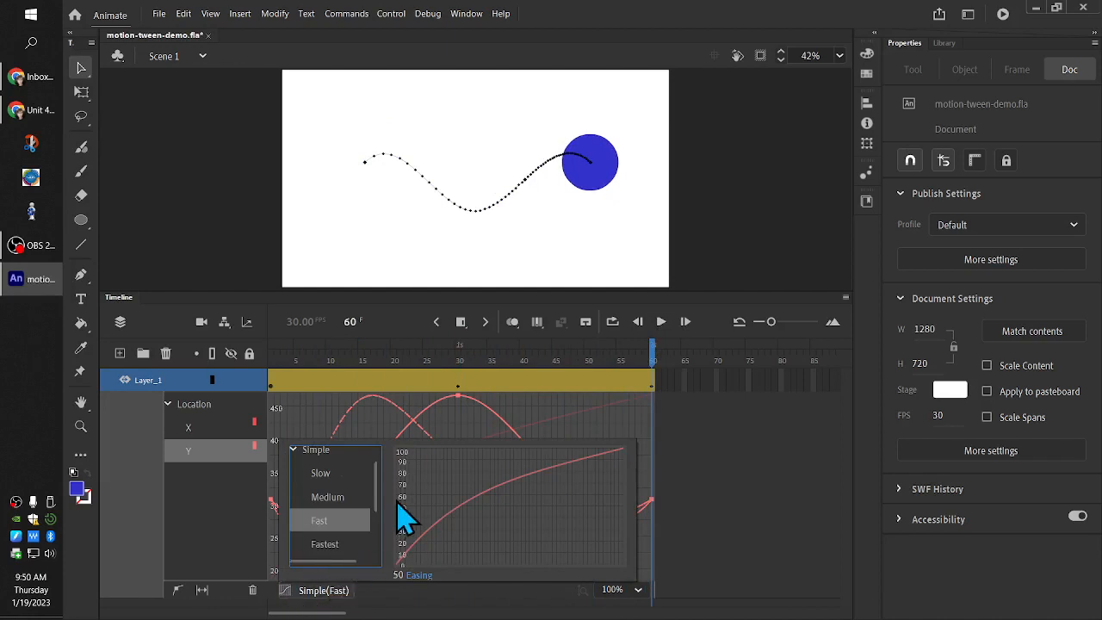
click(300, 451)
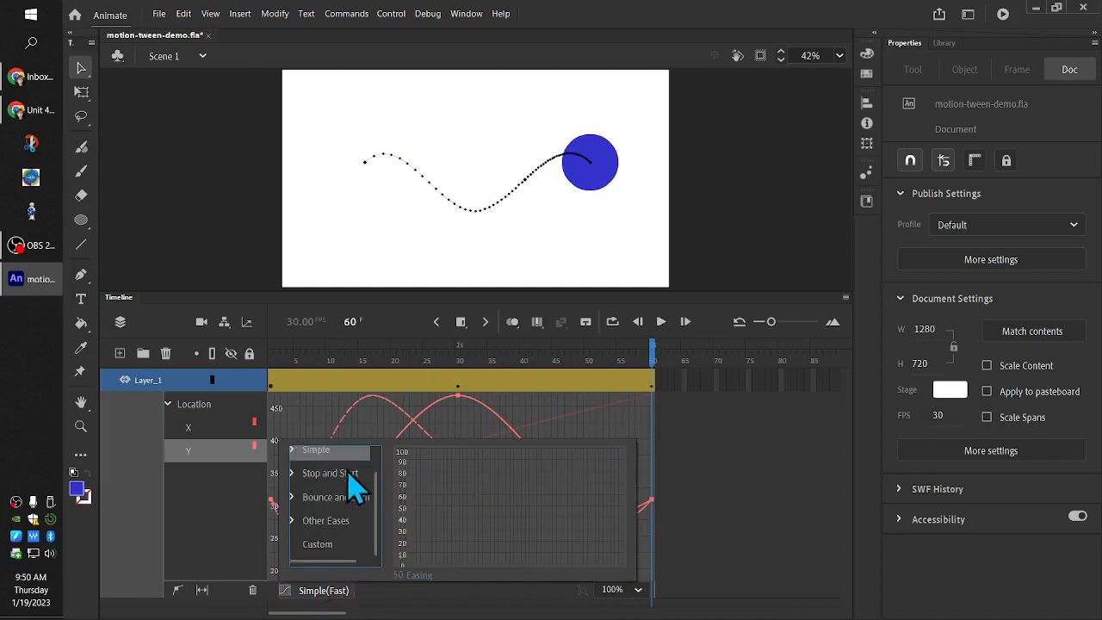
click(294, 474)
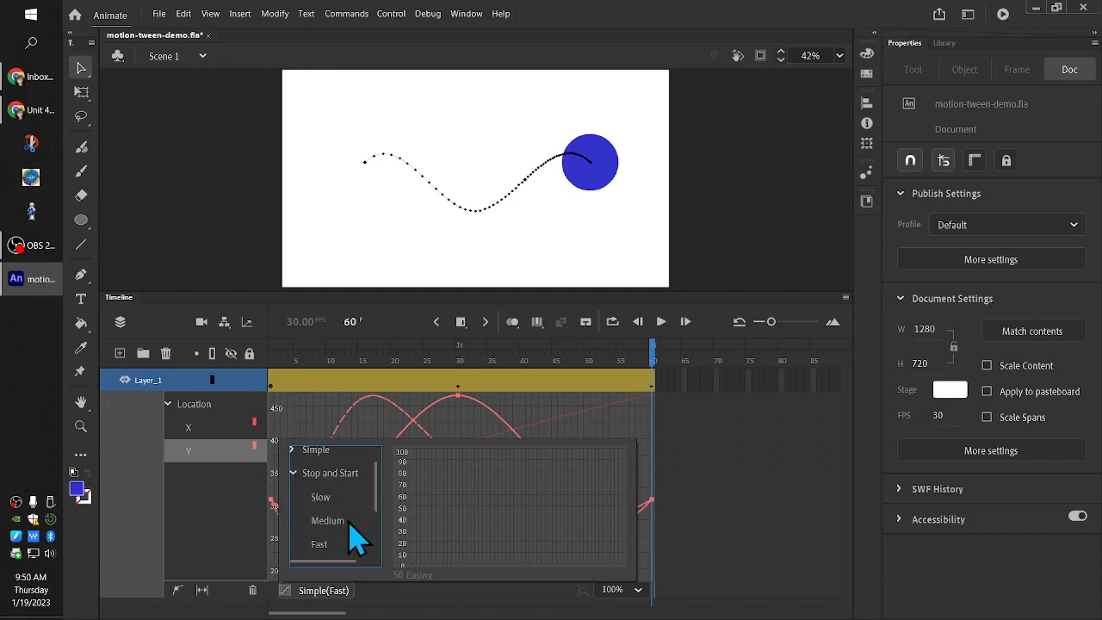
click(339, 527)
Compare the eases assigned to the Location X and Y curves by checking each curve individually
click(231, 412)
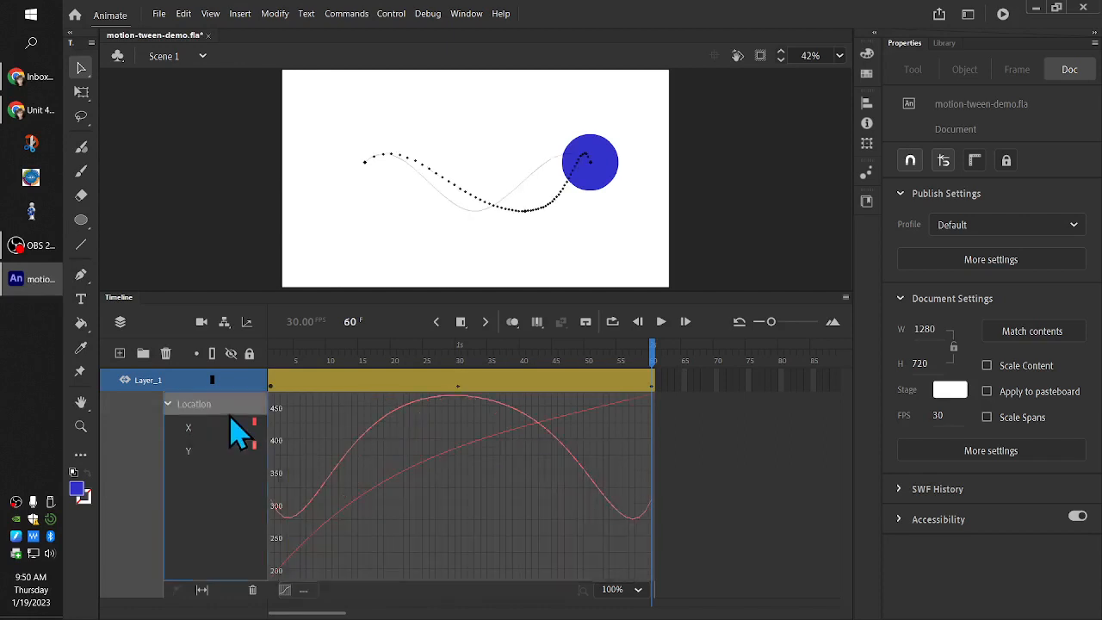
click(303, 590)
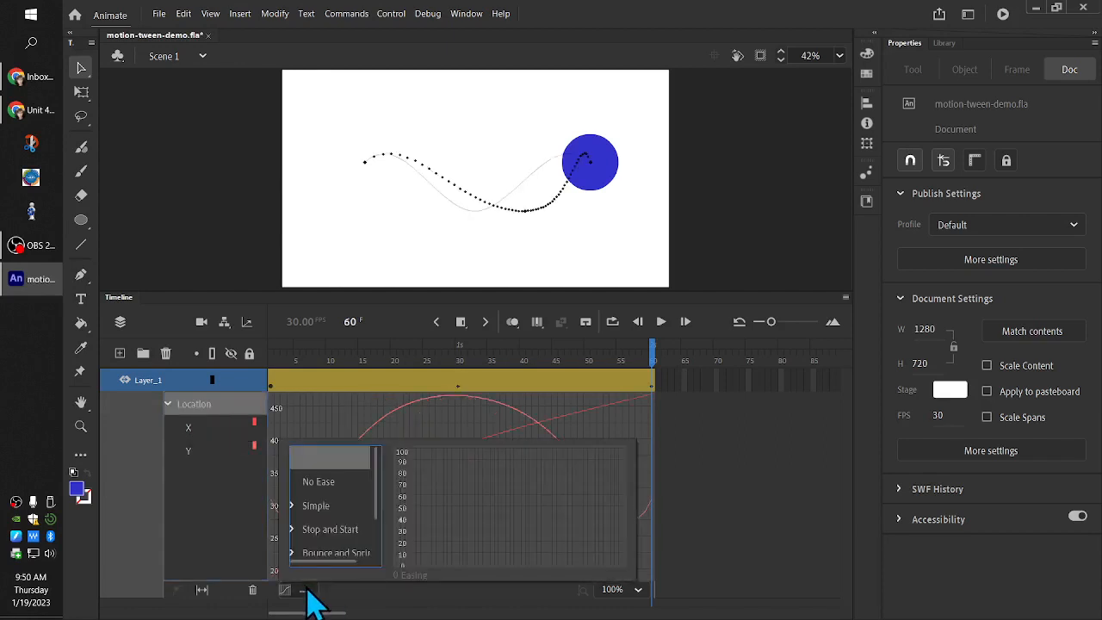
click(207, 430)
click(207, 455)
click(214, 431)
click(217, 451)
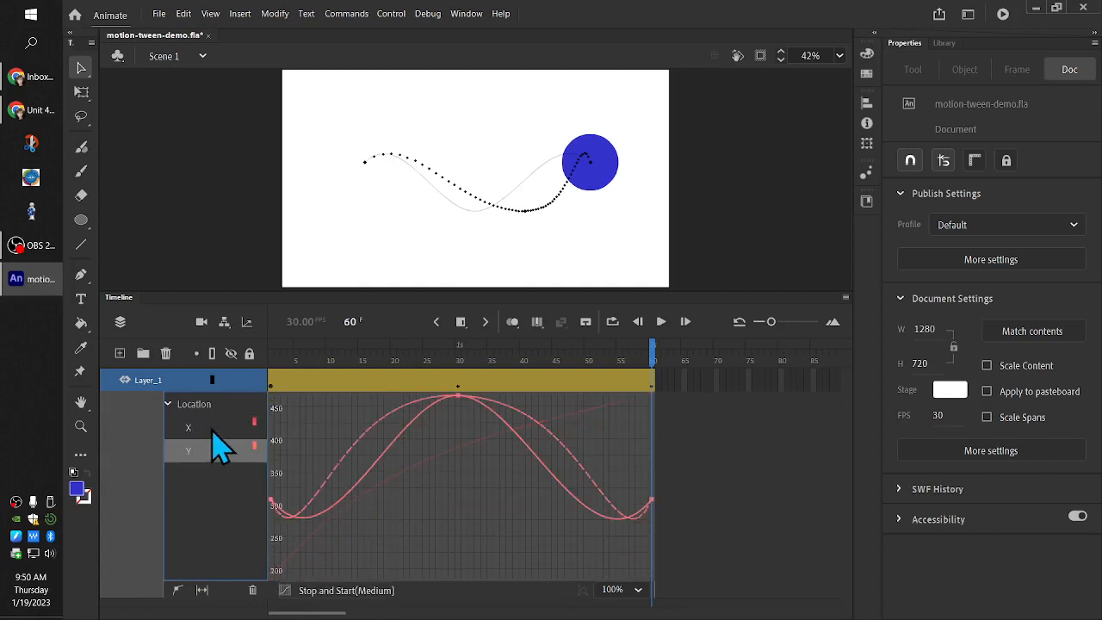
click(213, 427)
click(211, 450)
Set the ease of the whole Location property to Stop and Start (Medium) and play the tween from frame 1
click(191, 405)
click(303, 590)
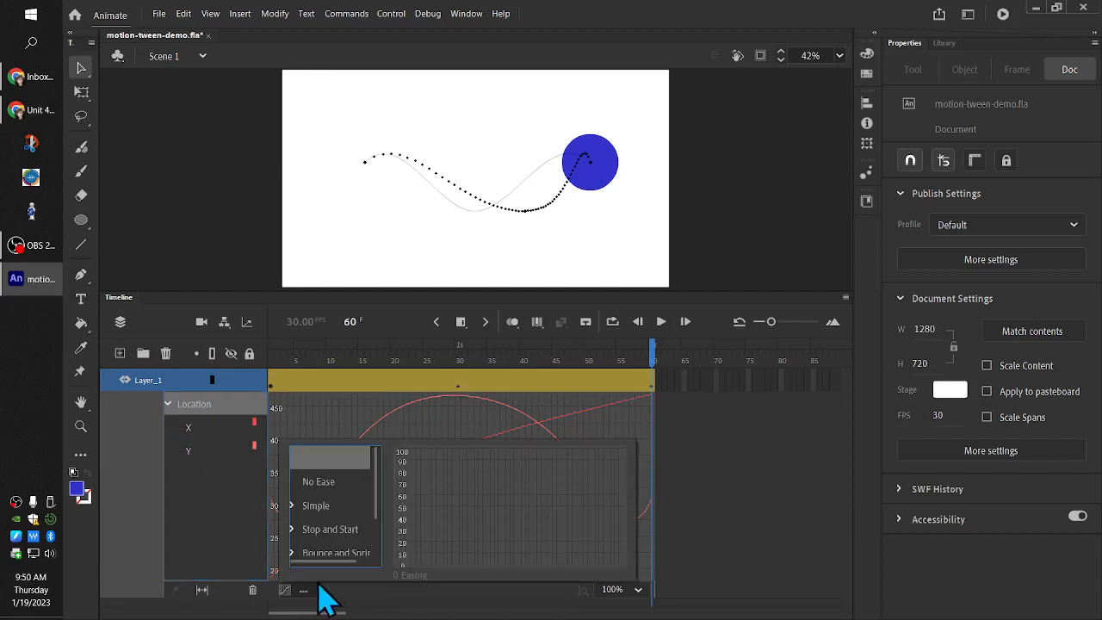
scroll(344, 522, down, 1)
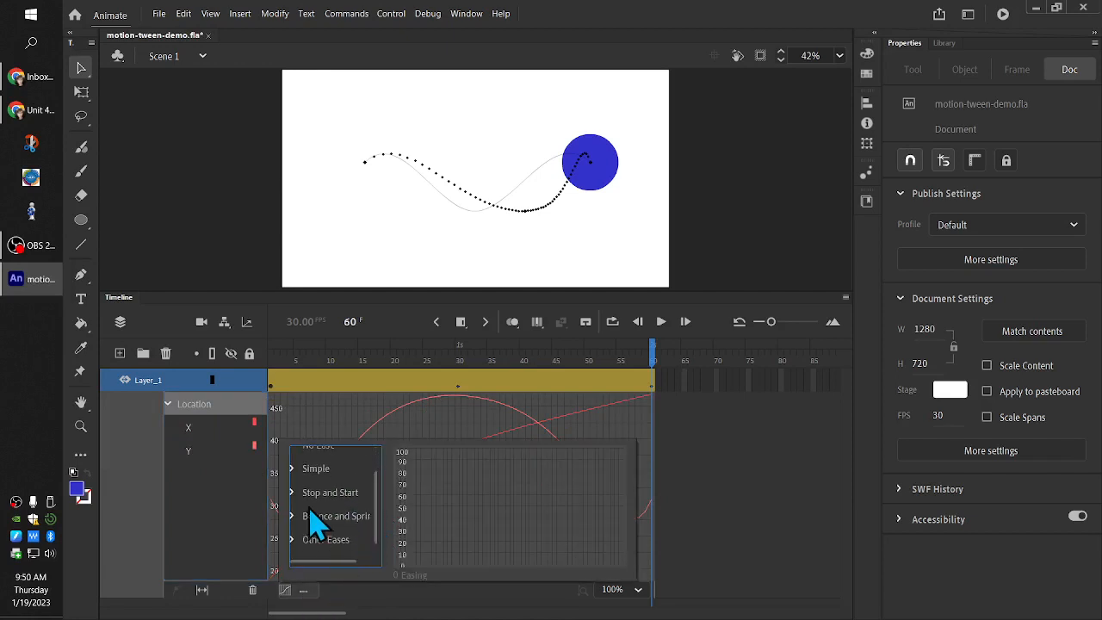
click(294, 496)
click(338, 540)
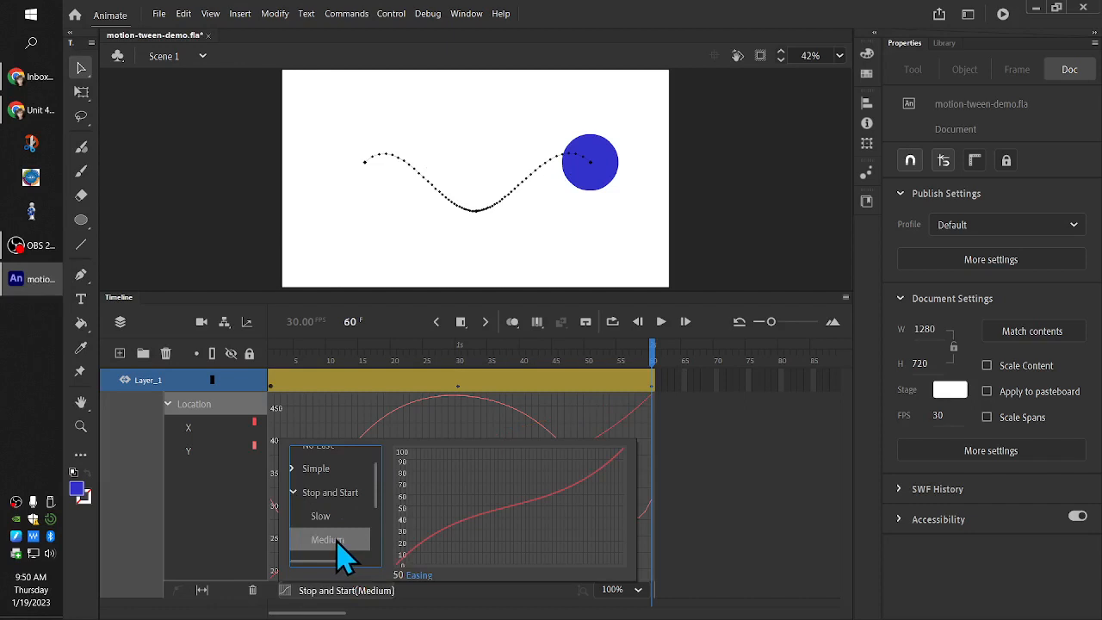
drag(653, 359, 256, 409)
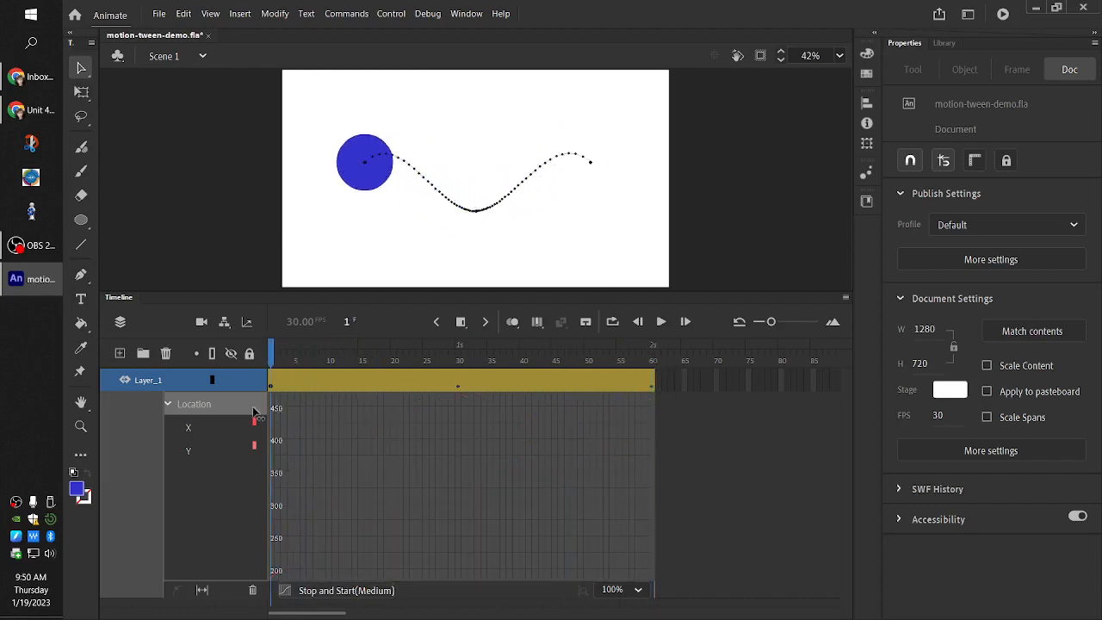
click(662, 322)
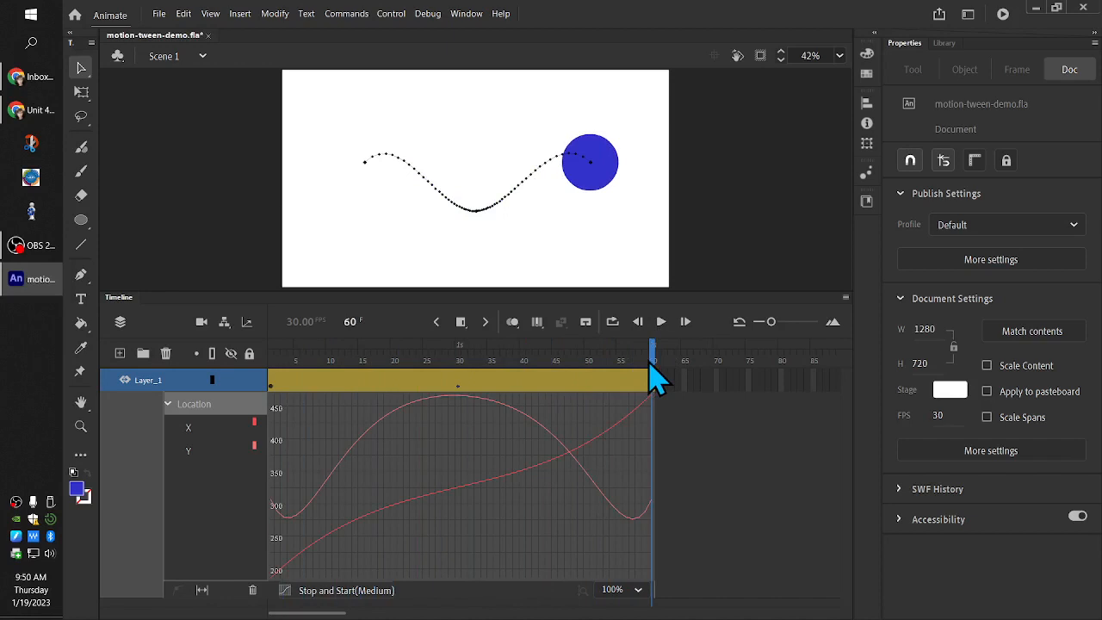
Change the ease of the whole Location property to BounceIn
click(345, 592)
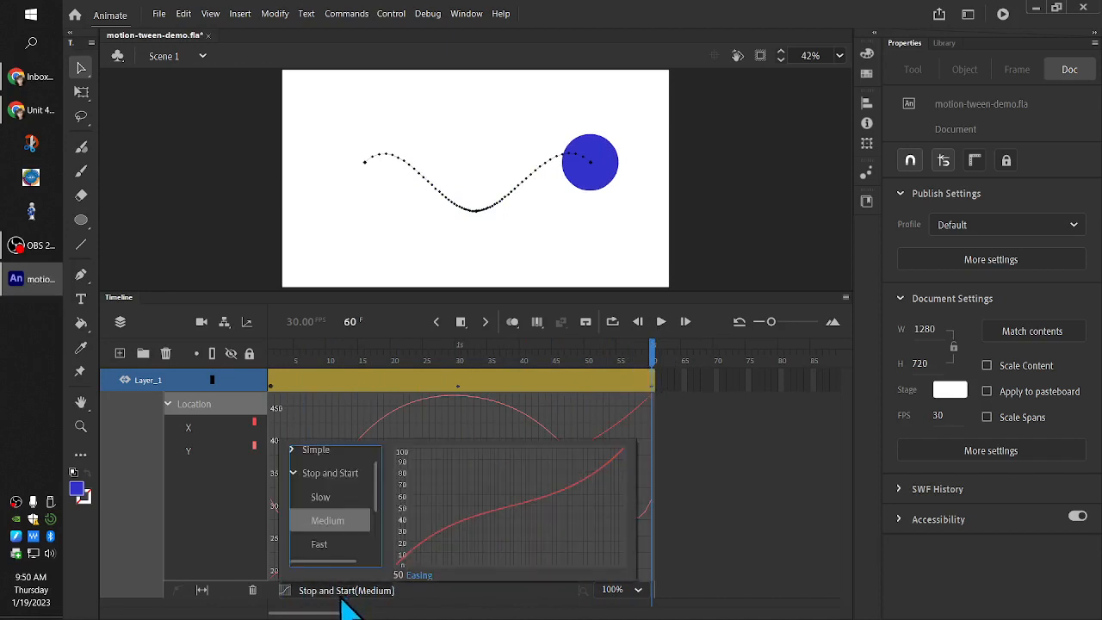
click(293, 474)
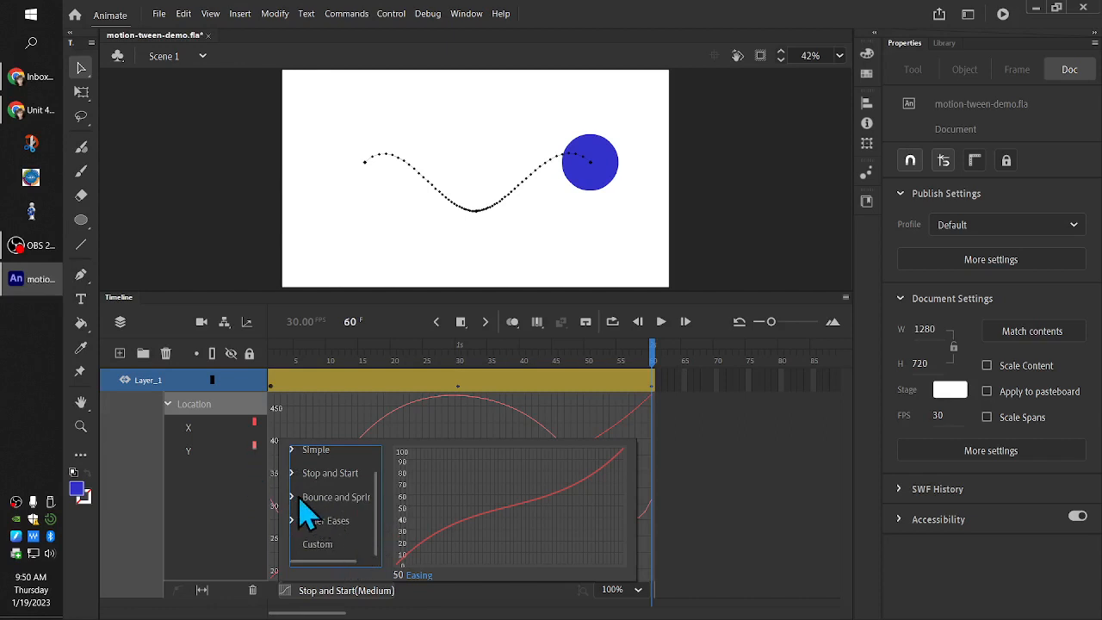
click(292, 498)
scroll(376, 507, down, 2)
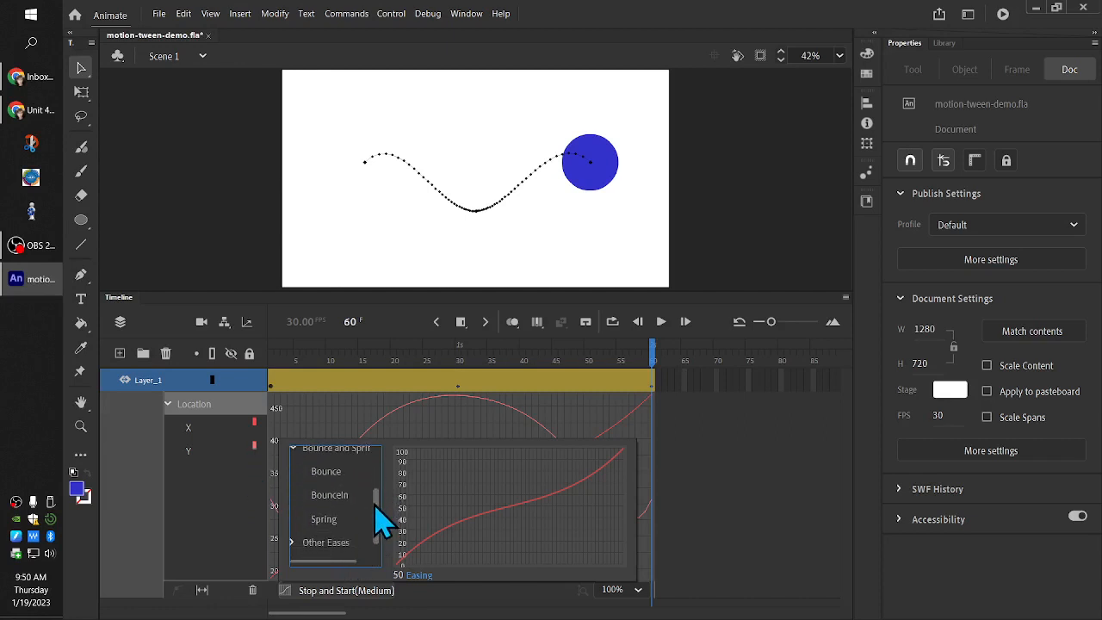
click(353, 496)
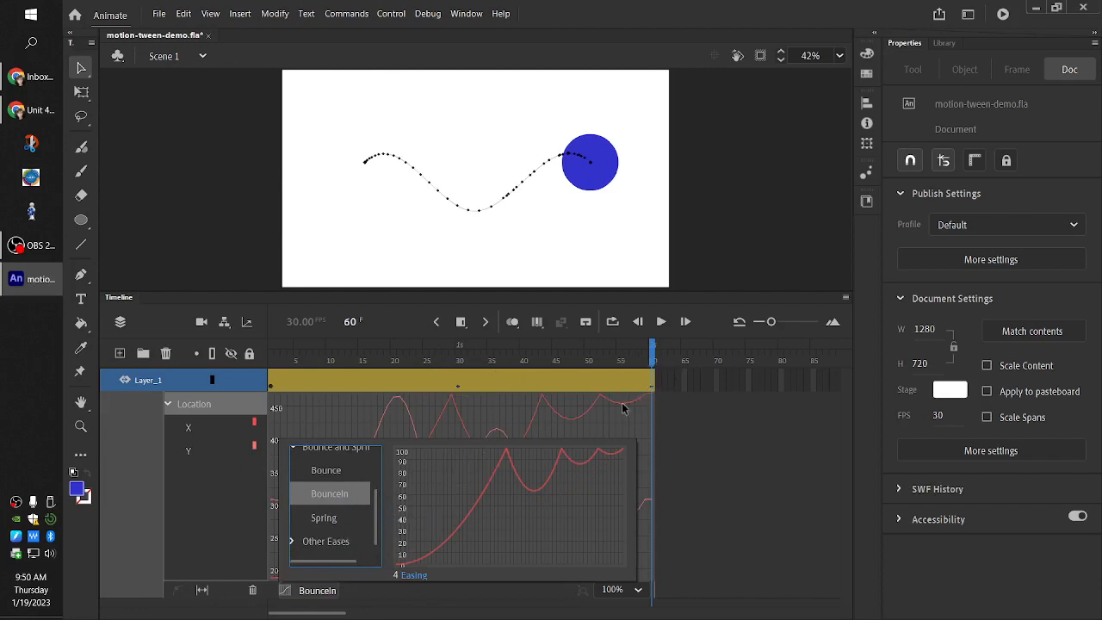
click(445, 439)
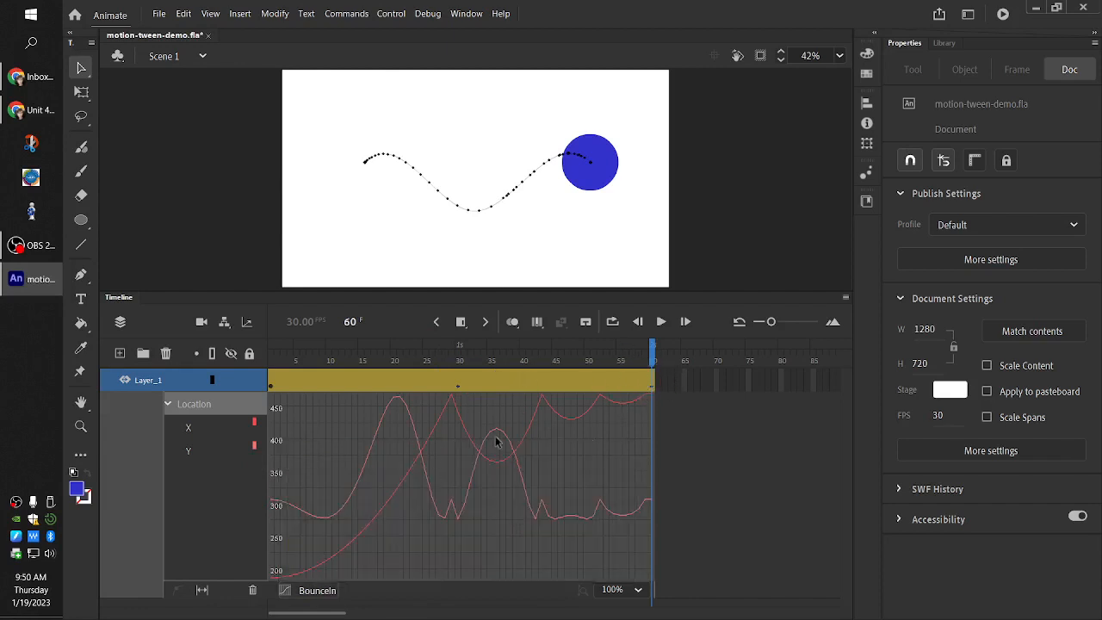
Play the tween repeatedly from frame 1 to preview the BounceIn motion
drag(656, 366, 259, 388)
click(661, 324)
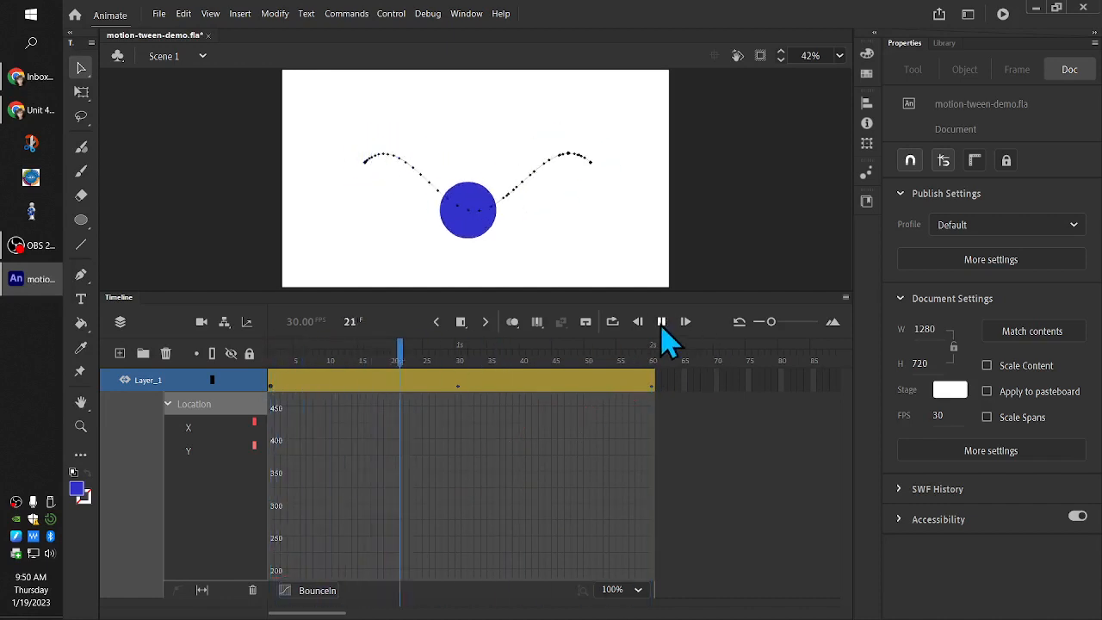
click(662, 324)
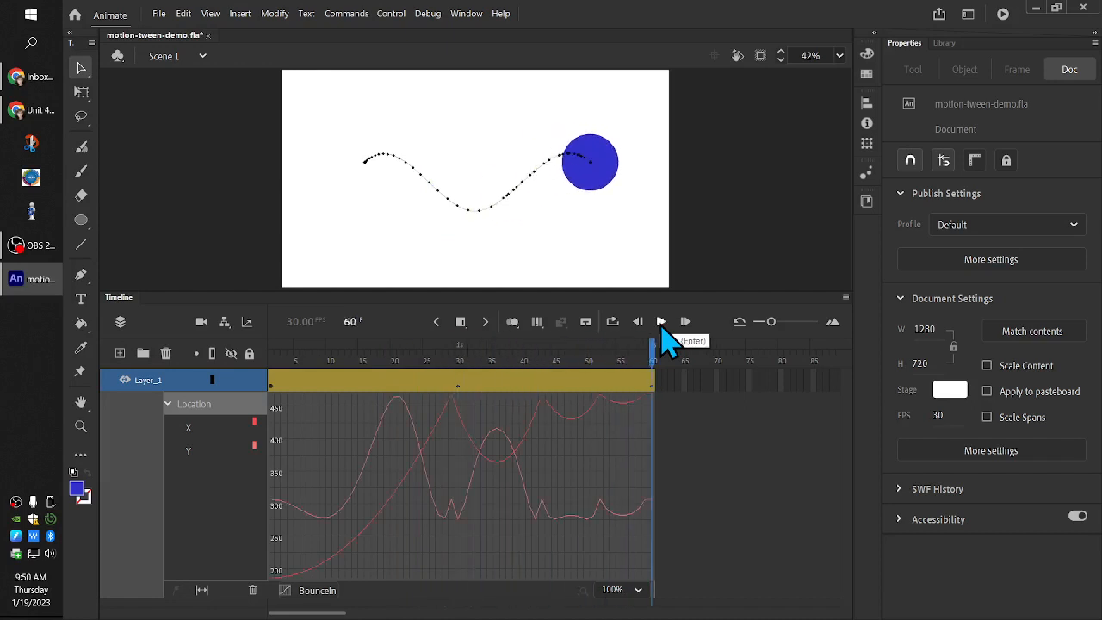
click(661, 323)
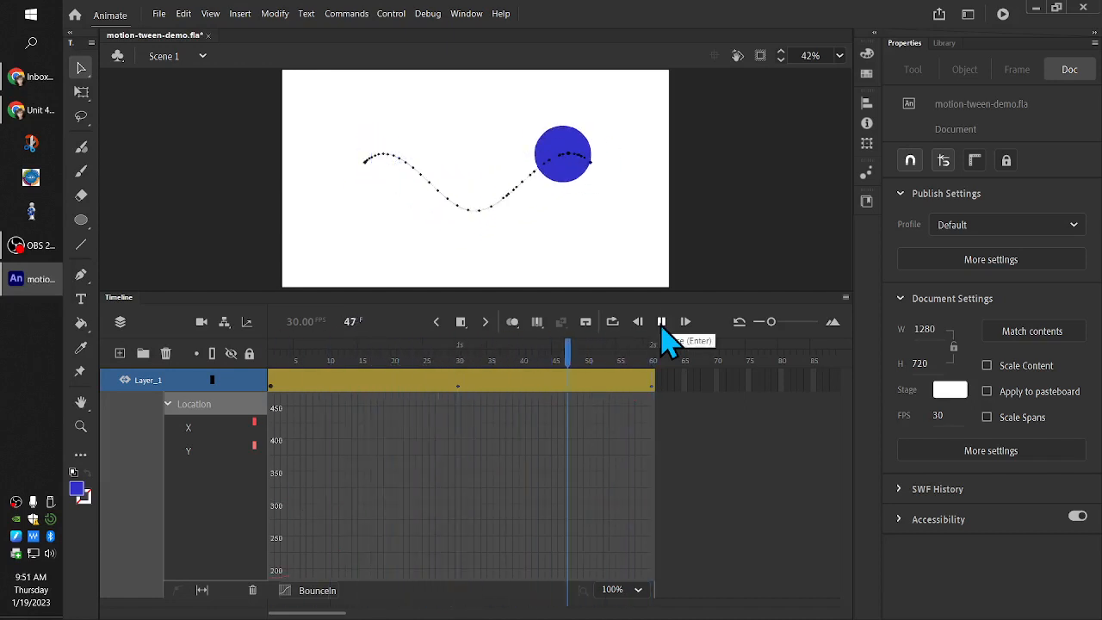
Return to frame 1, try the Sawtooth Wave and Square Wave eases on Location, and settle on Sine Wave
drag(654, 353, 271, 353)
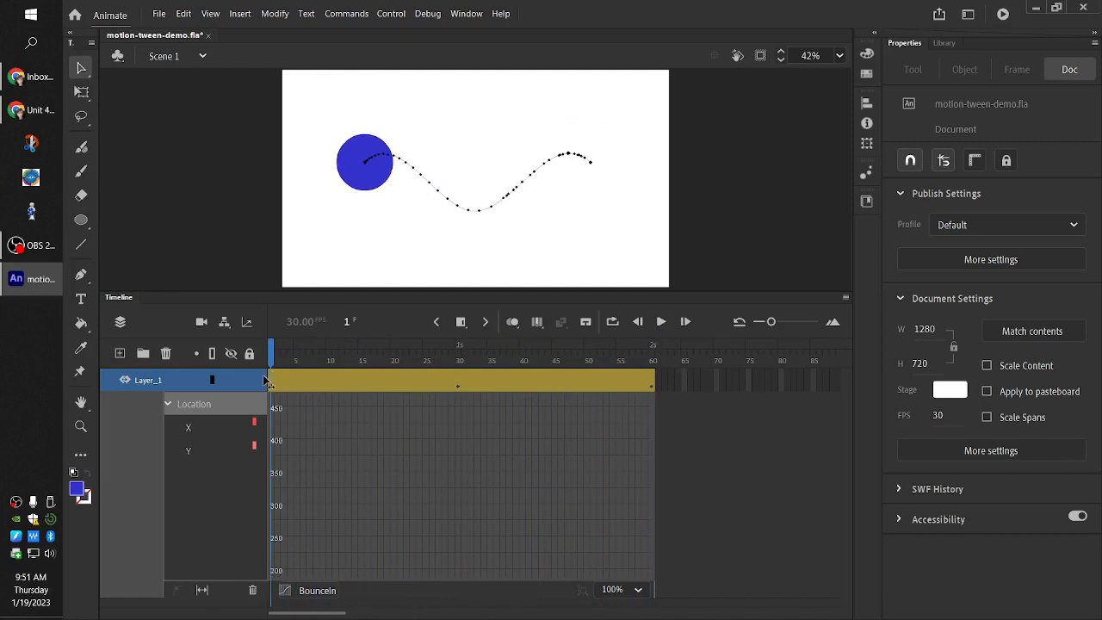
click(285, 590)
drag(380, 487, 373, 532)
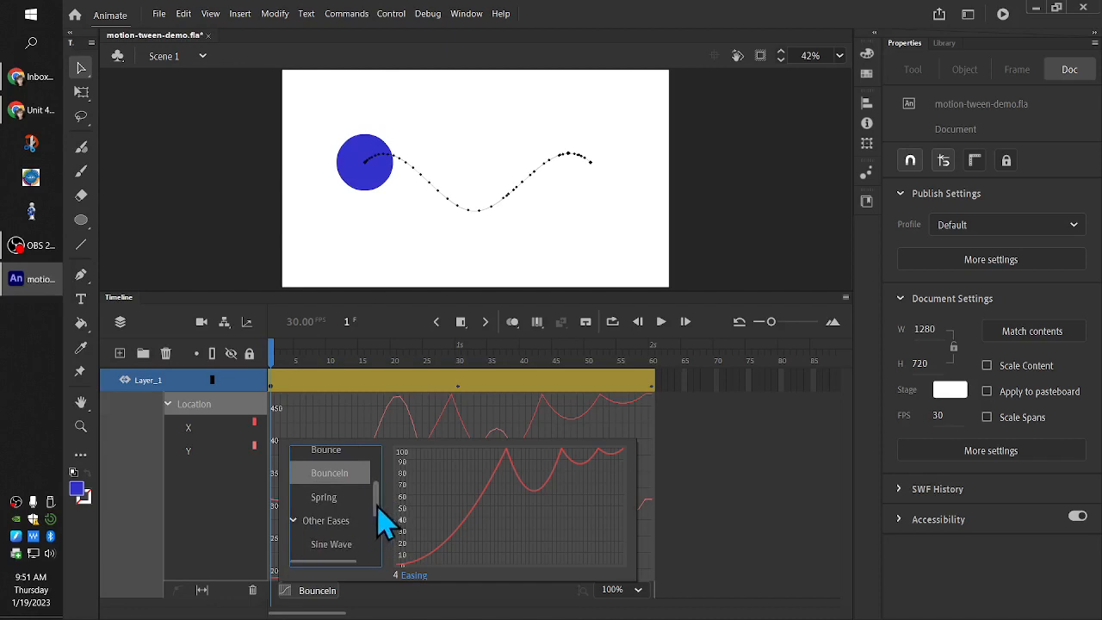
drag(379, 492, 357, 510)
click(338, 489)
click(335, 509)
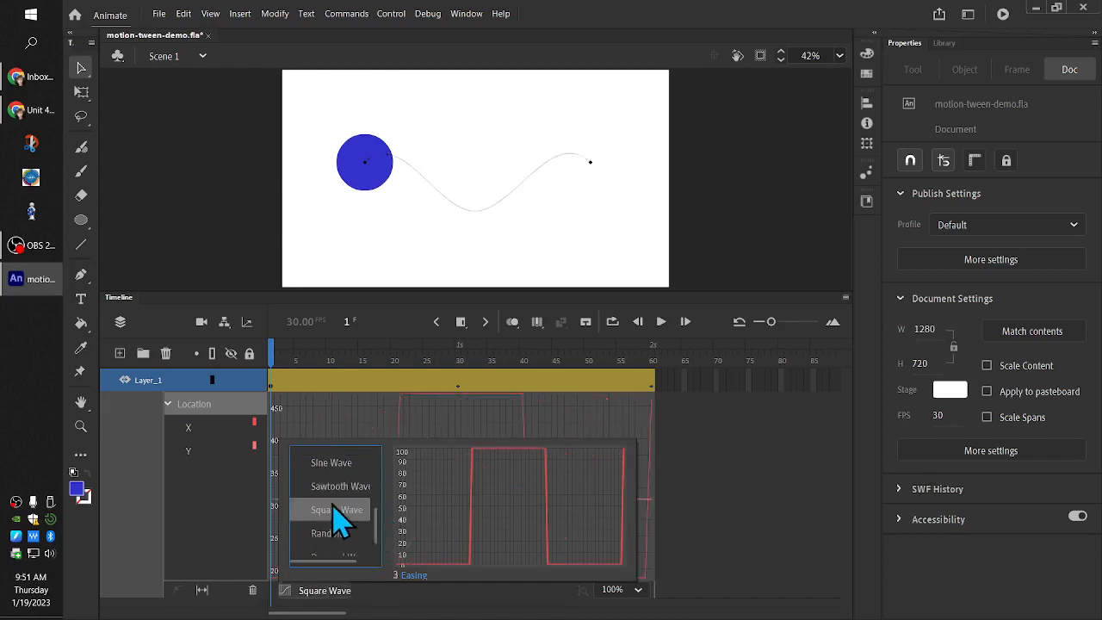
click(336, 487)
click(335, 463)
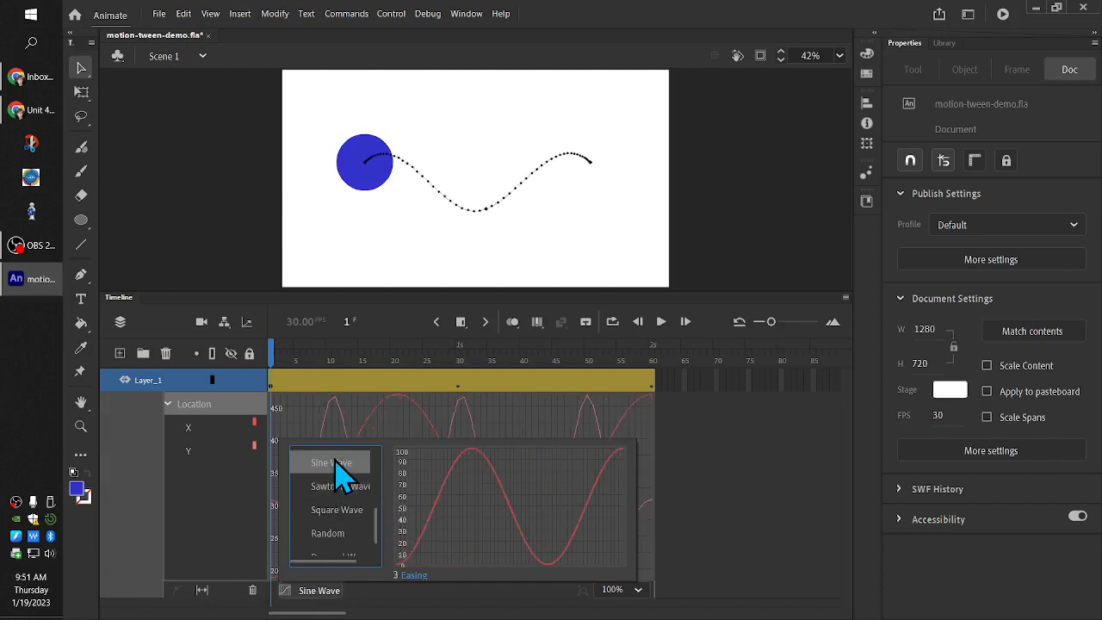
Play the tween several times to preview the Sine Wave ease
click(664, 325)
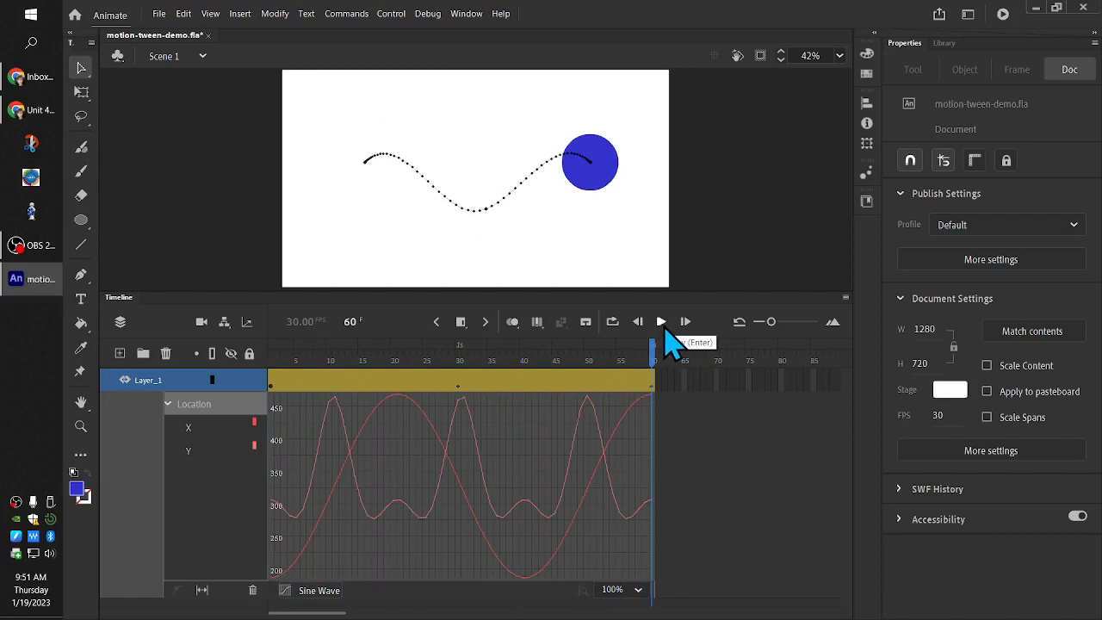
click(663, 324)
click(662, 321)
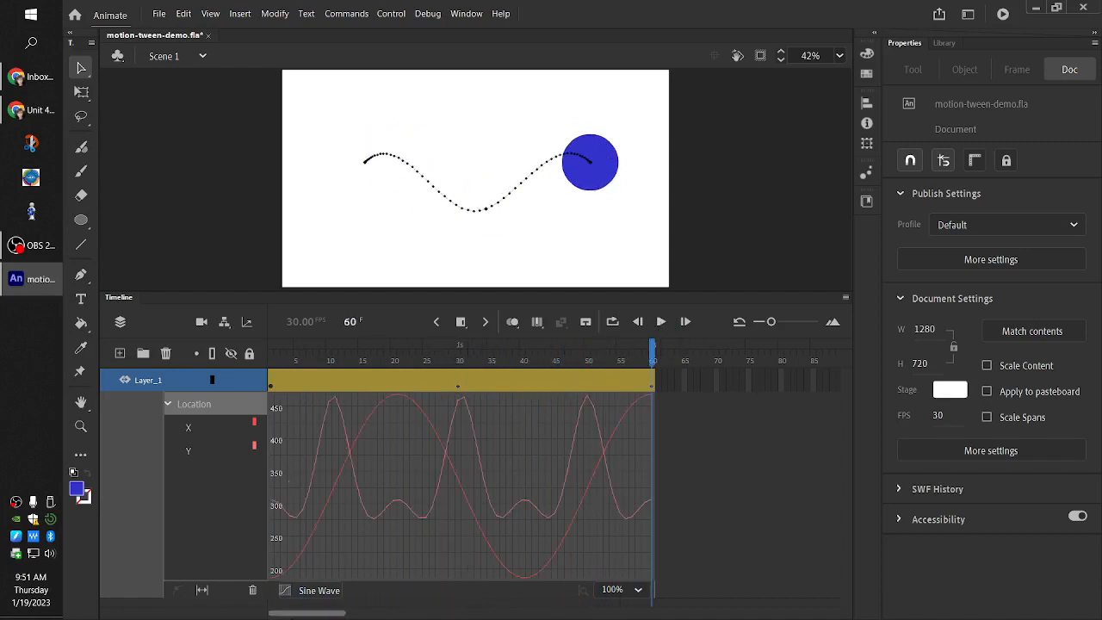
Change the ease of the whole Location property to Simple (Medium) and play the tween
click(297, 591)
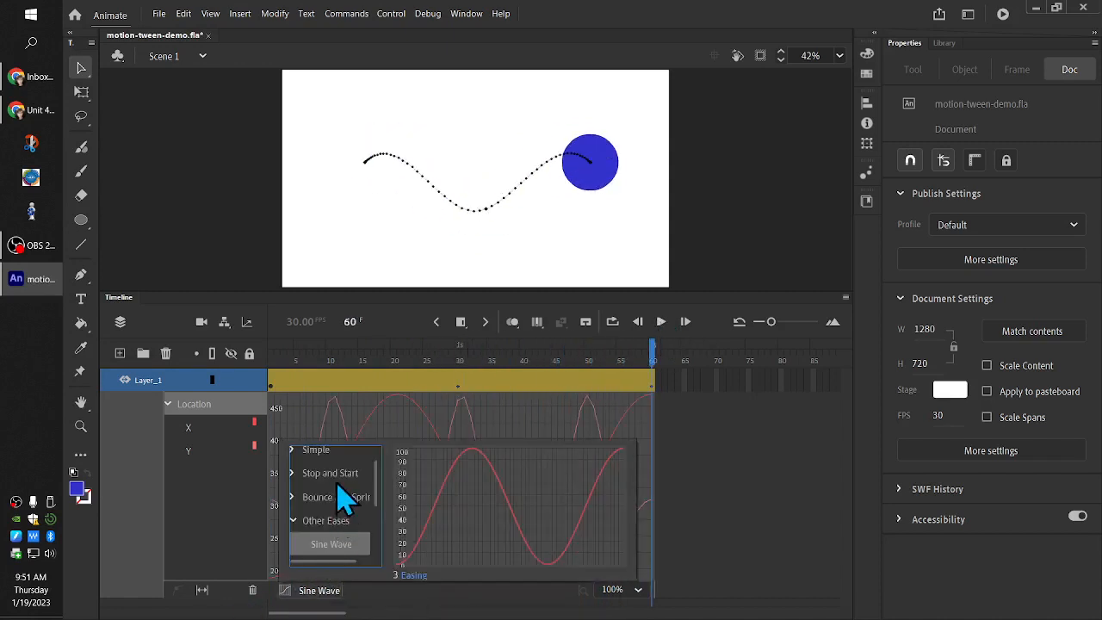
click(297, 451)
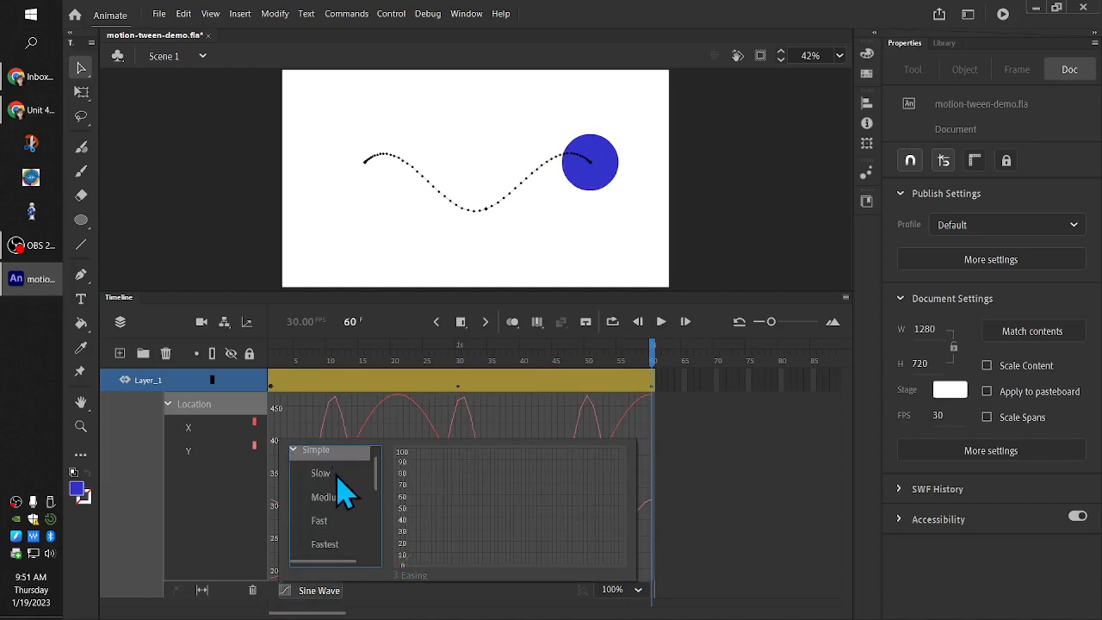
click(334, 497)
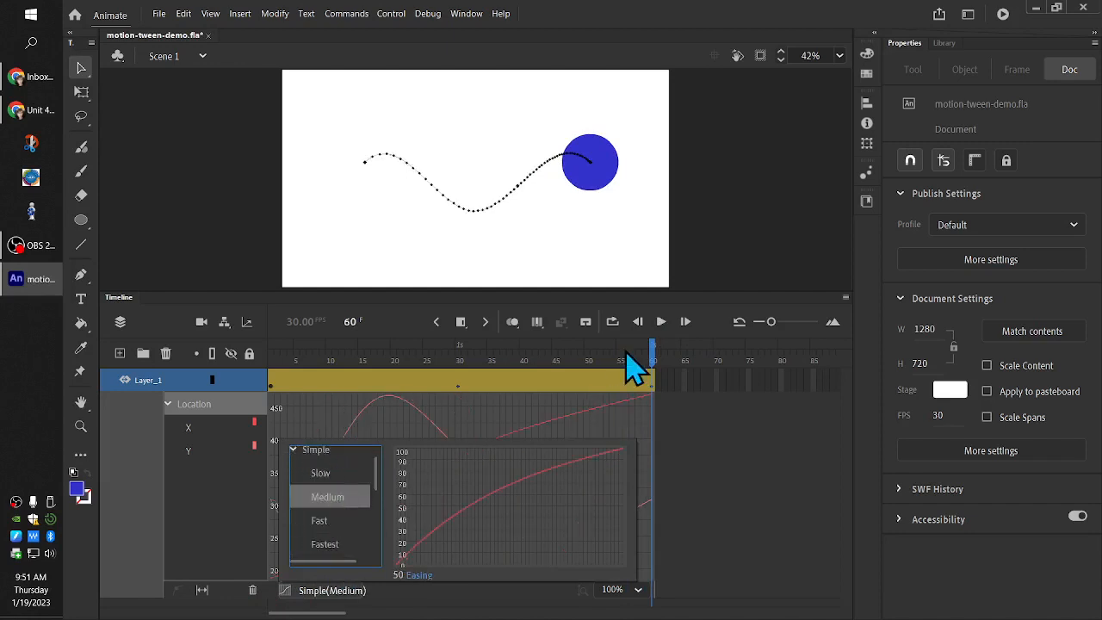
click(661, 321)
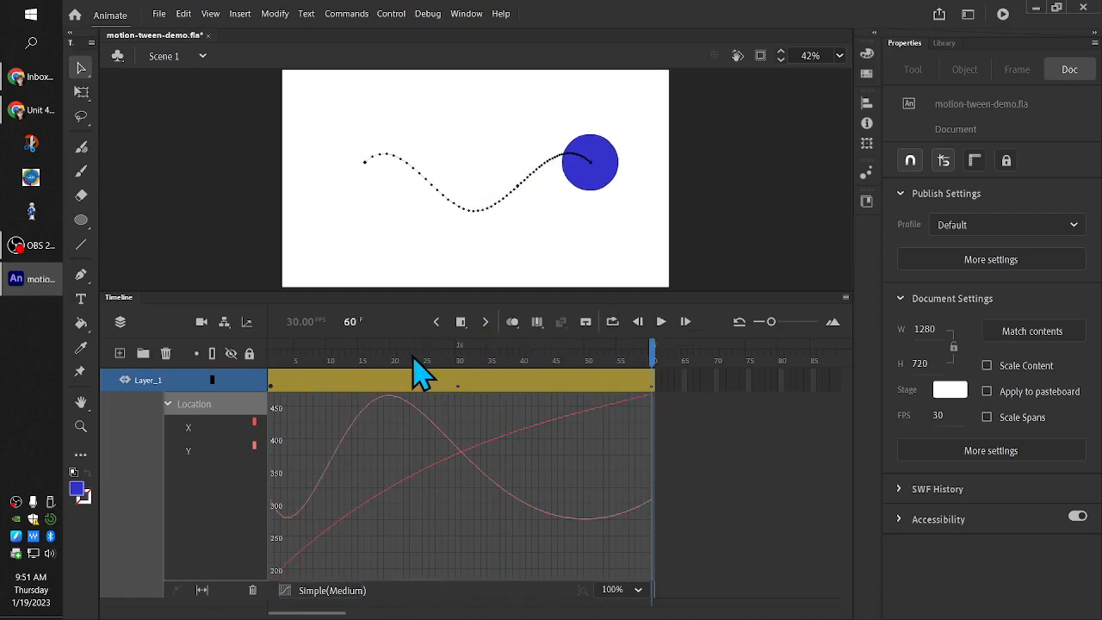
Turn off Refine Motion Tween for the Layer_1 tween span to hide its property curves
right_click(386, 380)
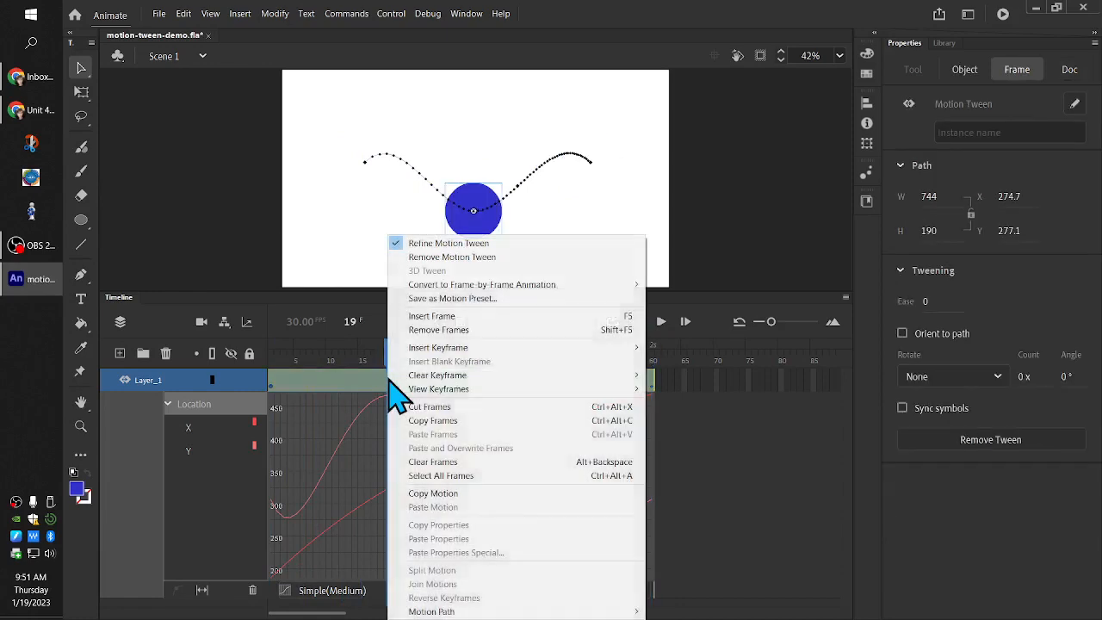
click(341, 380)
double_click(340, 378)
double_click(341, 378)
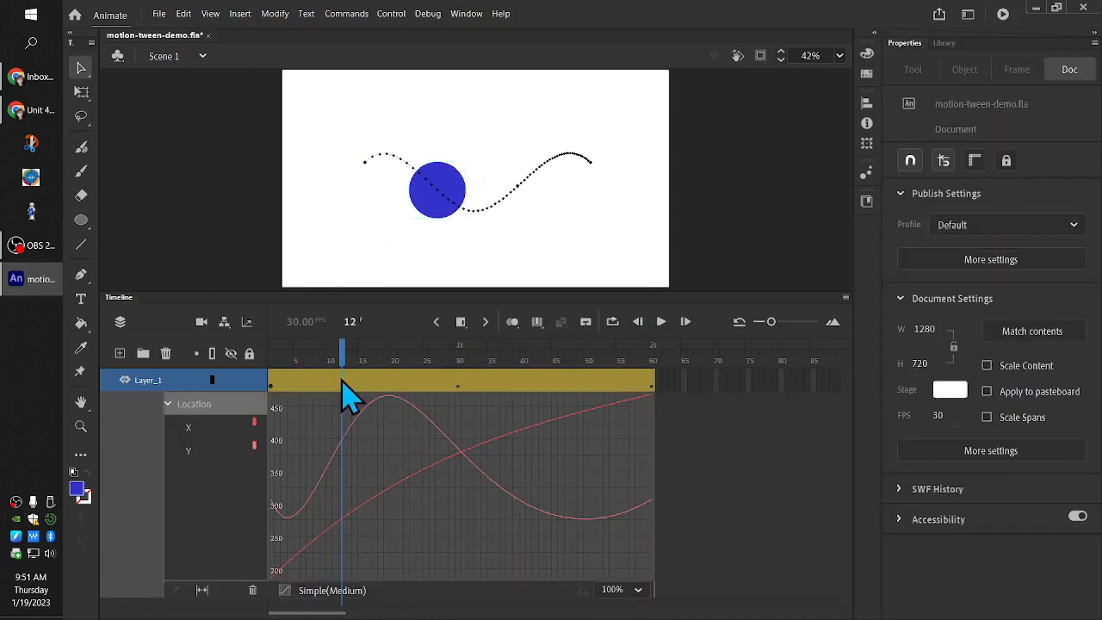
double_click(341, 378)
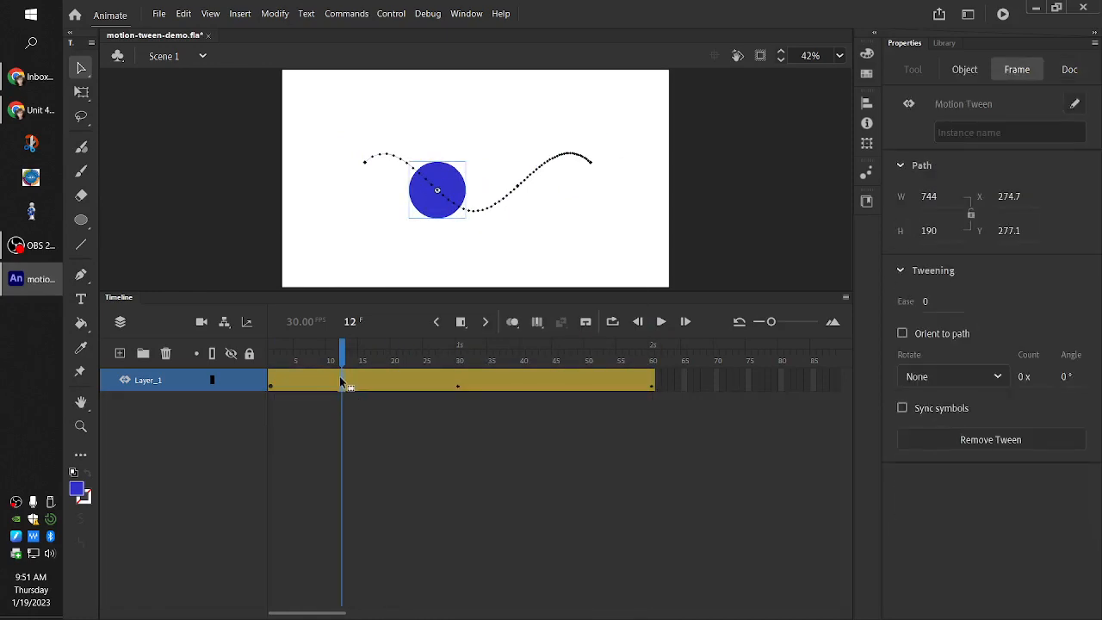
double_click(345, 383)
right_click(348, 386)
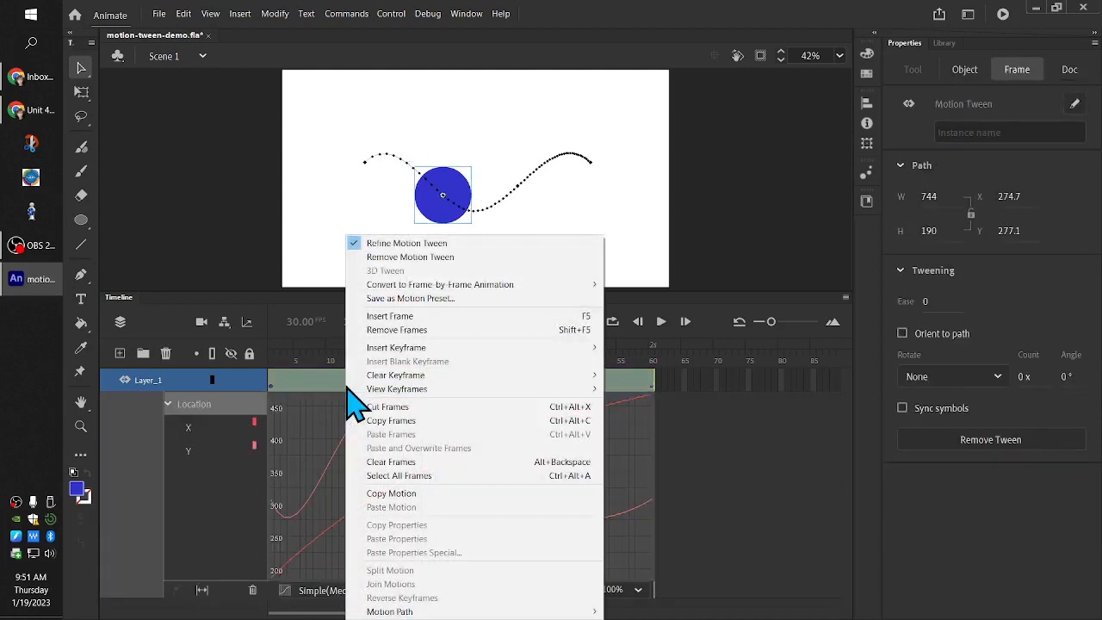
click(352, 244)
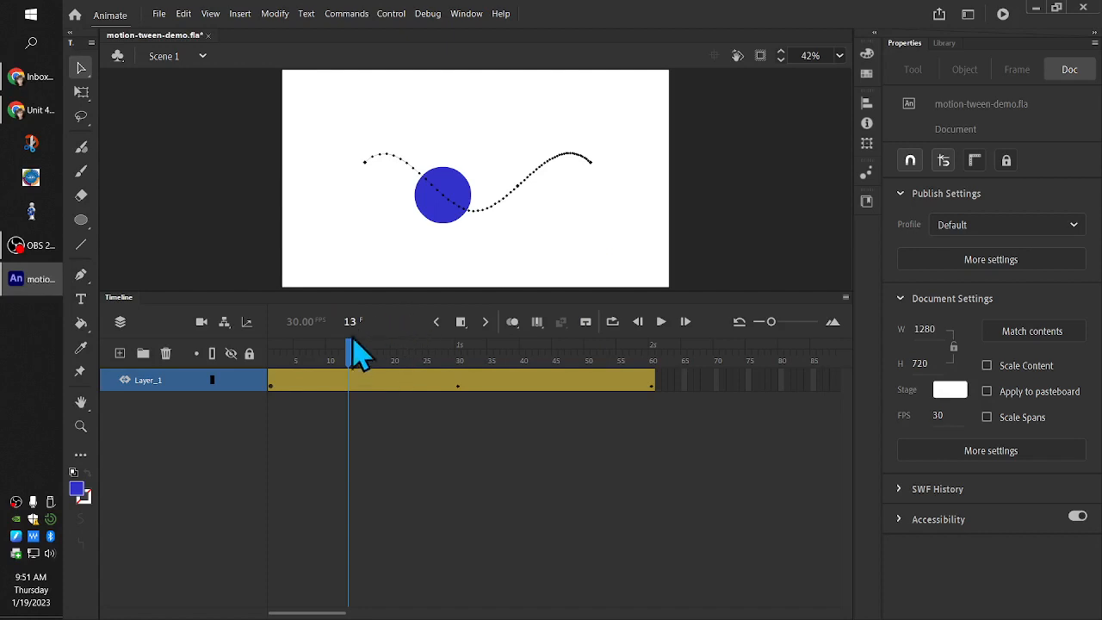
Insert a keyframe for all properties at frame 35 of the Layer_1 motion tween
drag(352, 350, 494, 454)
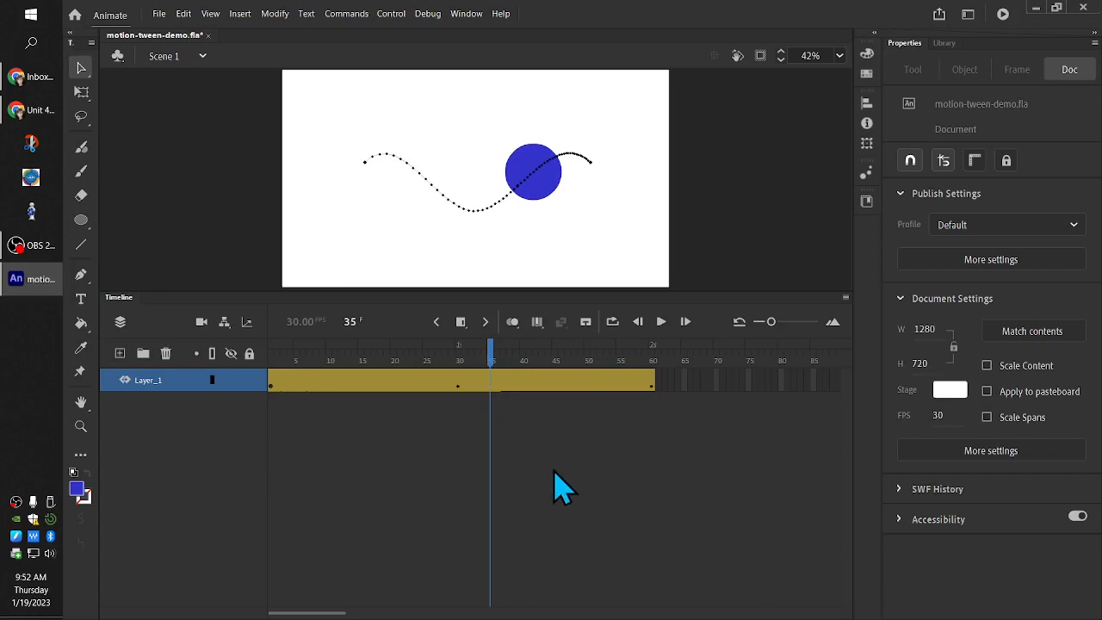
click(493, 388)
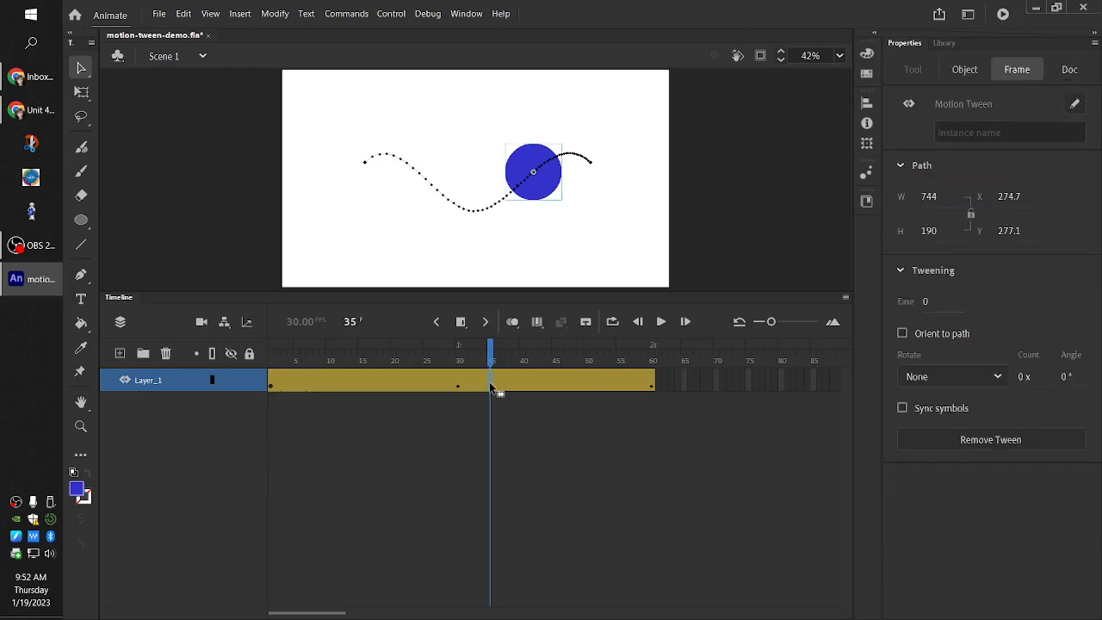
right_click(491, 388)
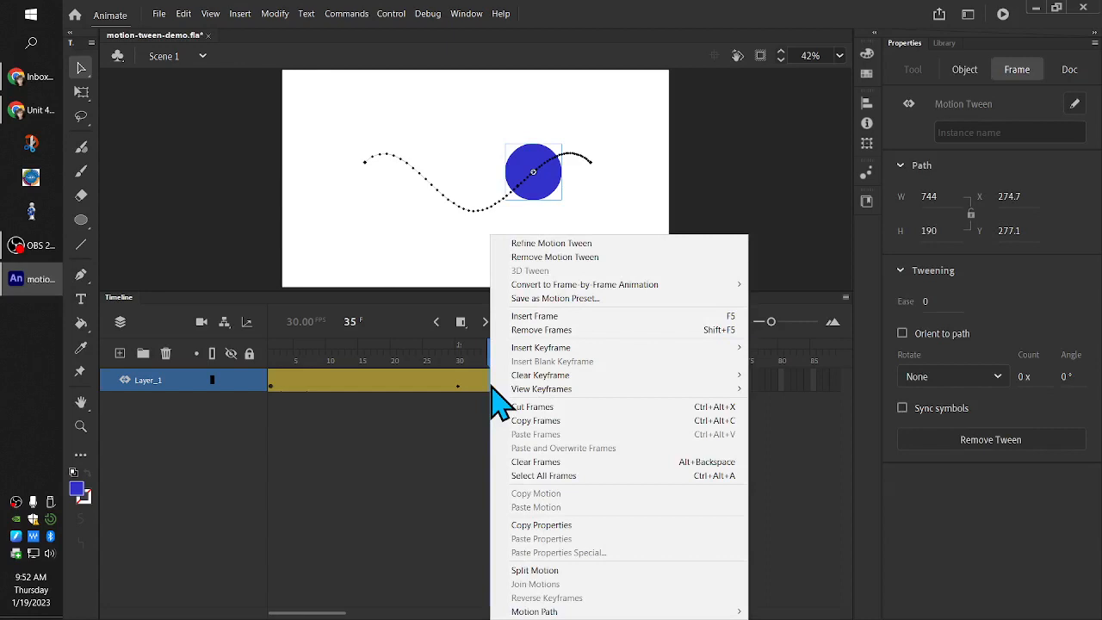
mouse_move(546, 350)
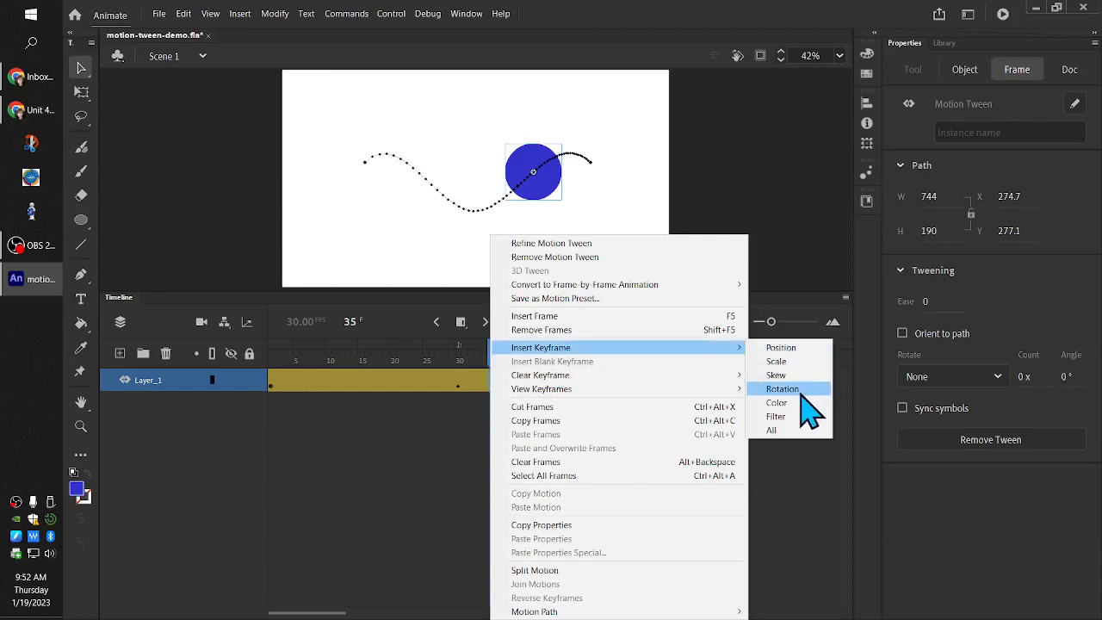
click(796, 432)
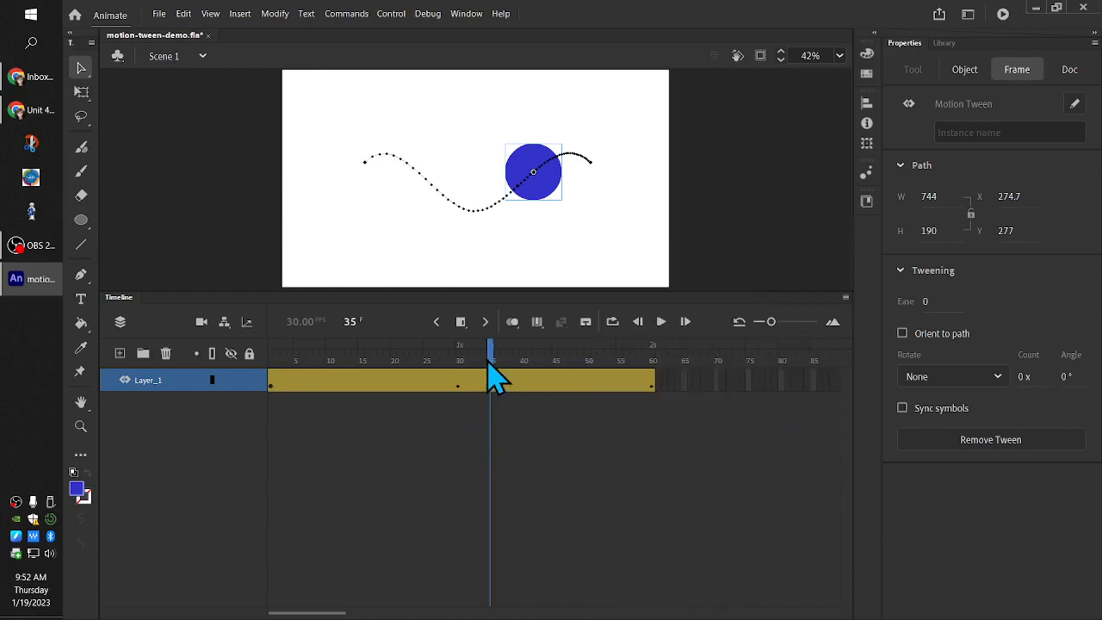
mouse_move(489, 361)
mouse_down()
mouse_move(459, 371)
mouse_move(491, 371)
mouse_up()
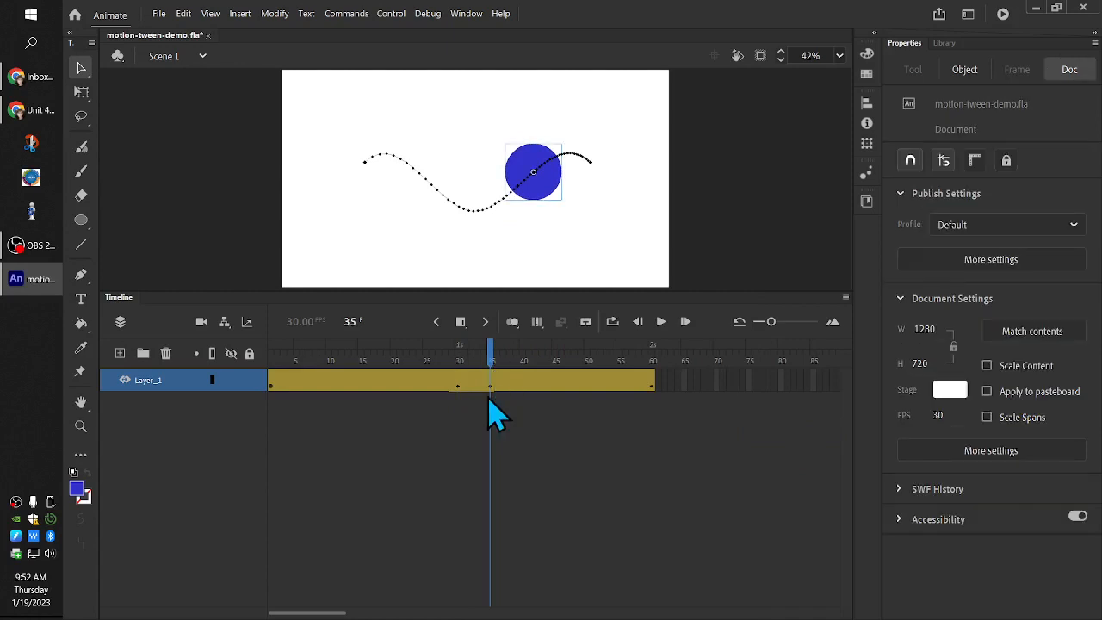
click(492, 388)
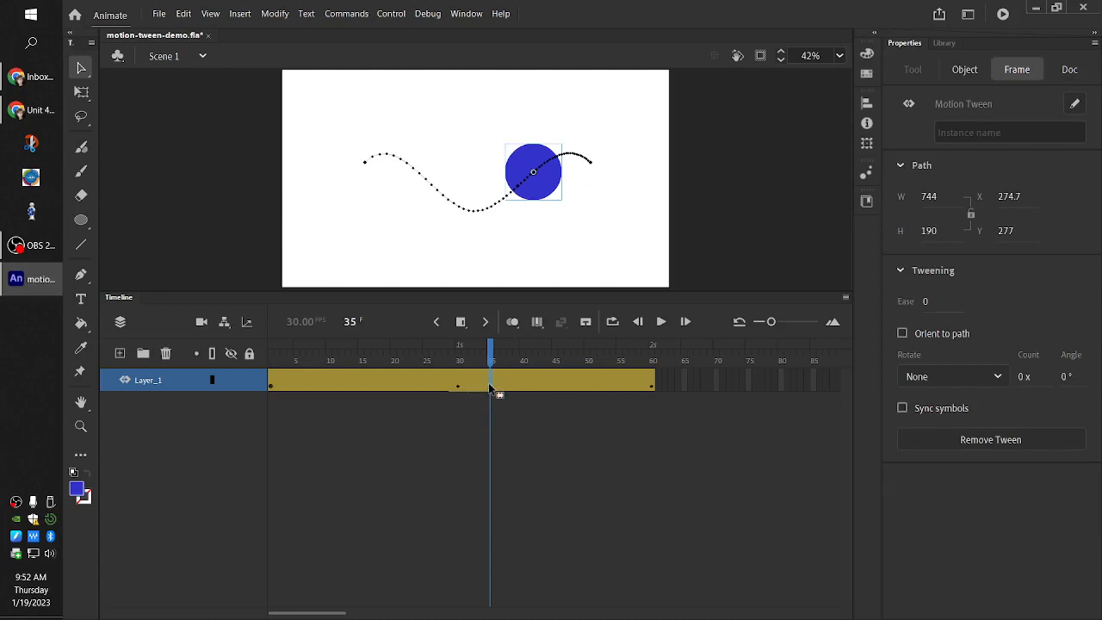
right_click(489, 386)
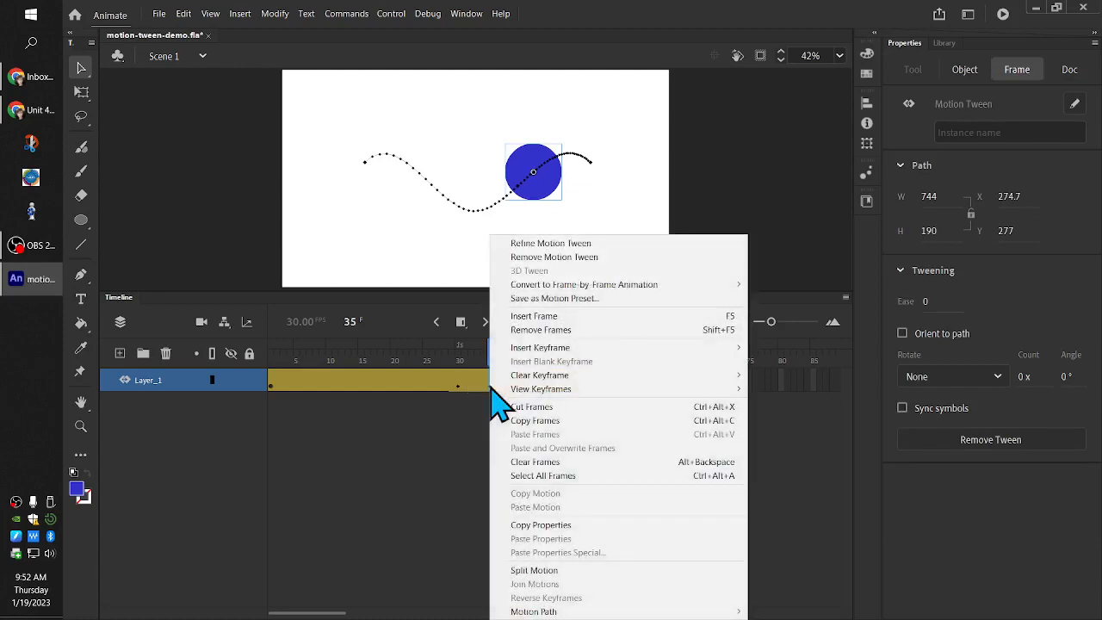
click(480, 386)
click(490, 387)
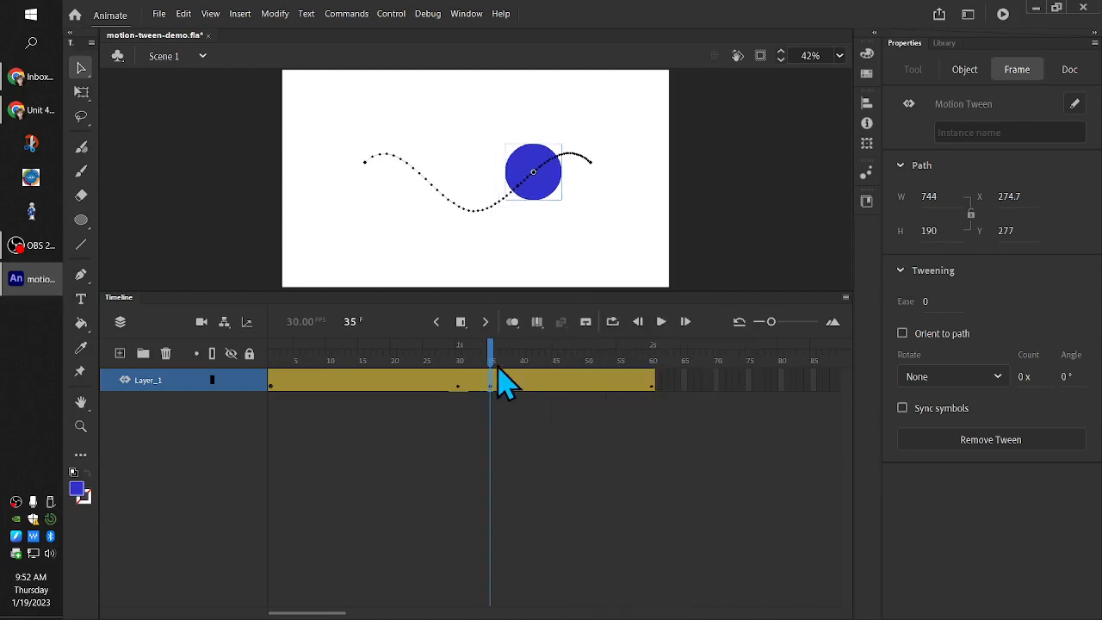
mouse_move(502, 383)
mouse_down()
mouse_move(529, 381)
mouse_move(491, 372)
mouse_up()
click(542, 231)
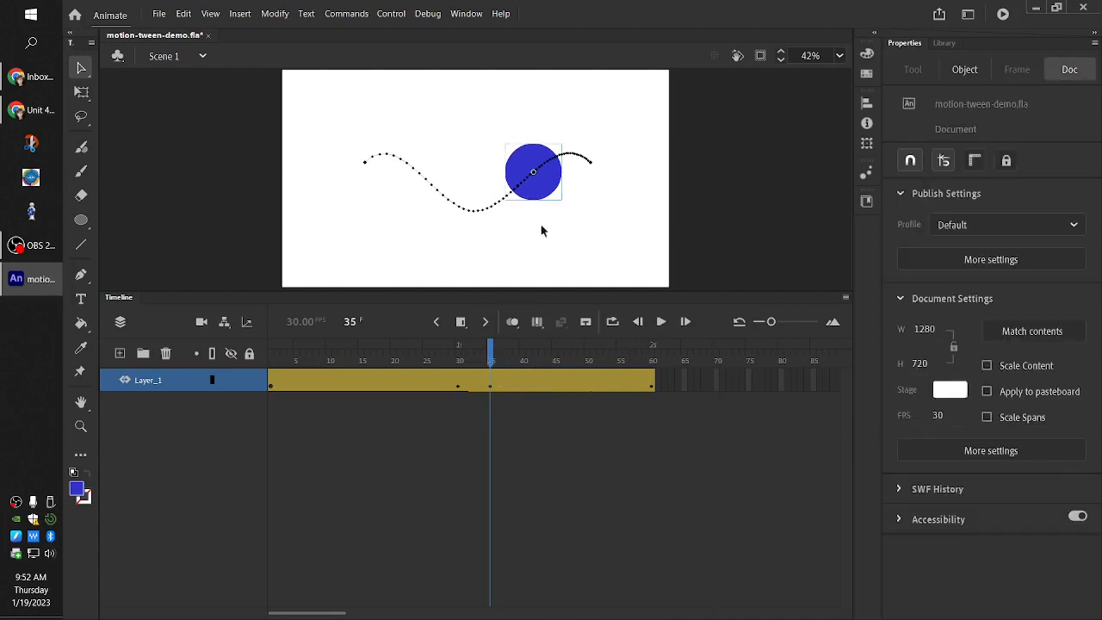
right_click(488, 385)
key(Escape)
Split the Layer_1 motion tween at frame 35
click(491, 385)
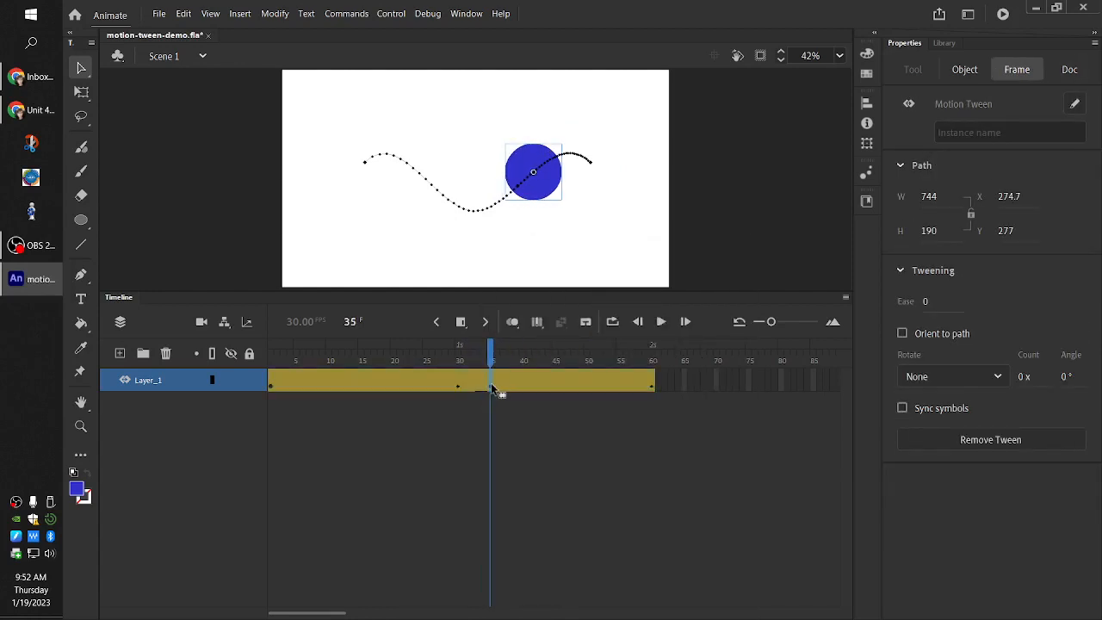
right_click(490, 383)
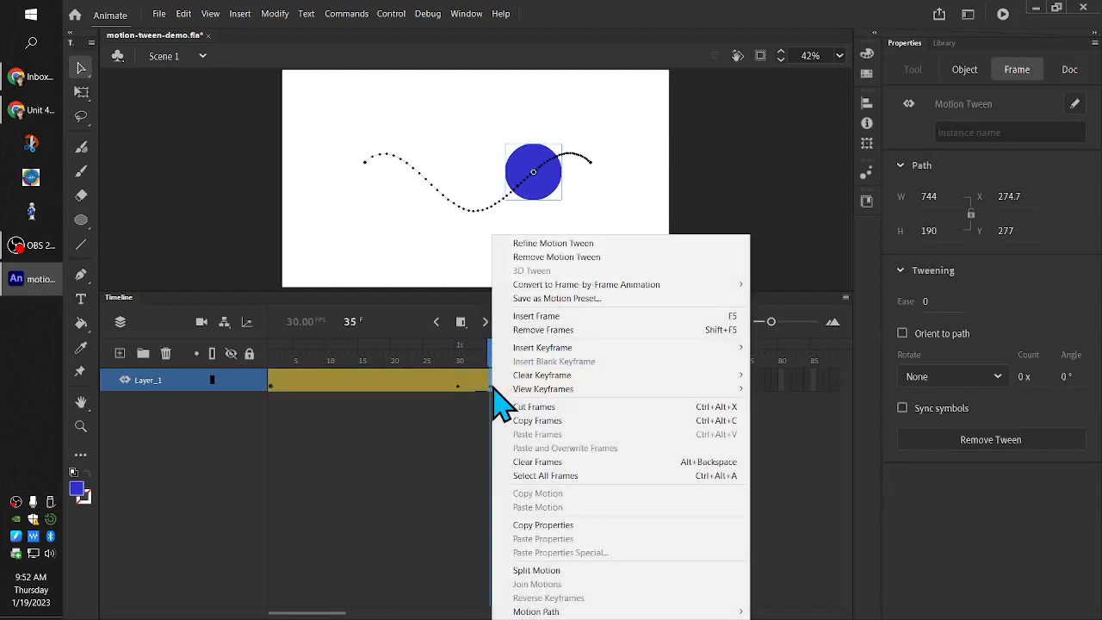
click(556, 572)
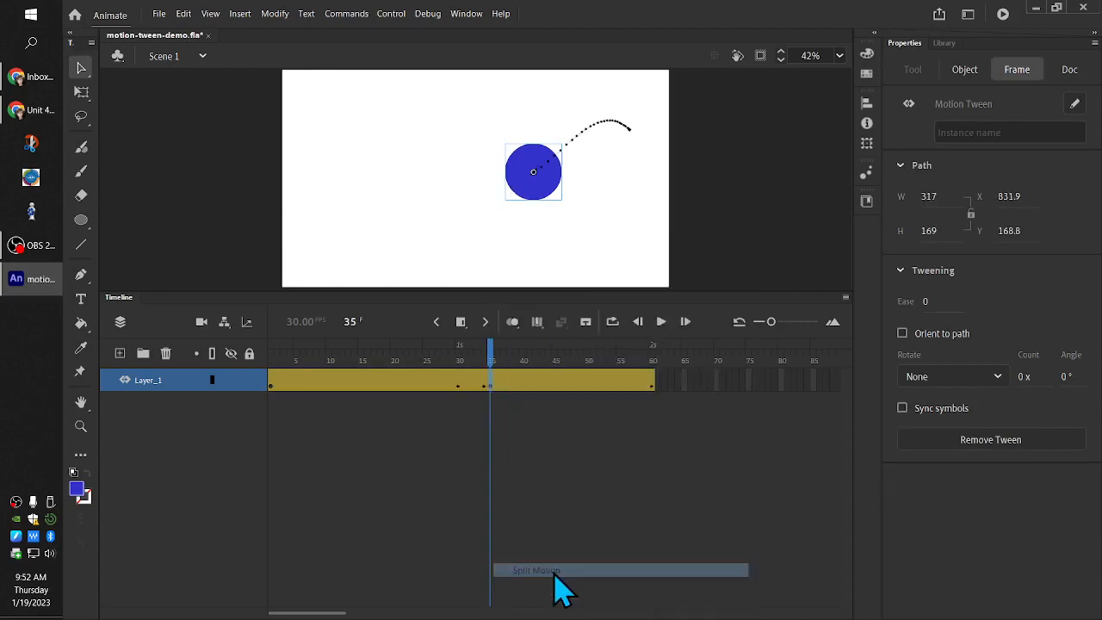
Scrub across the split point and show the property curves of the first tween span with Refine Motion Tween
click(486, 361)
drag(486, 368, 494, 434)
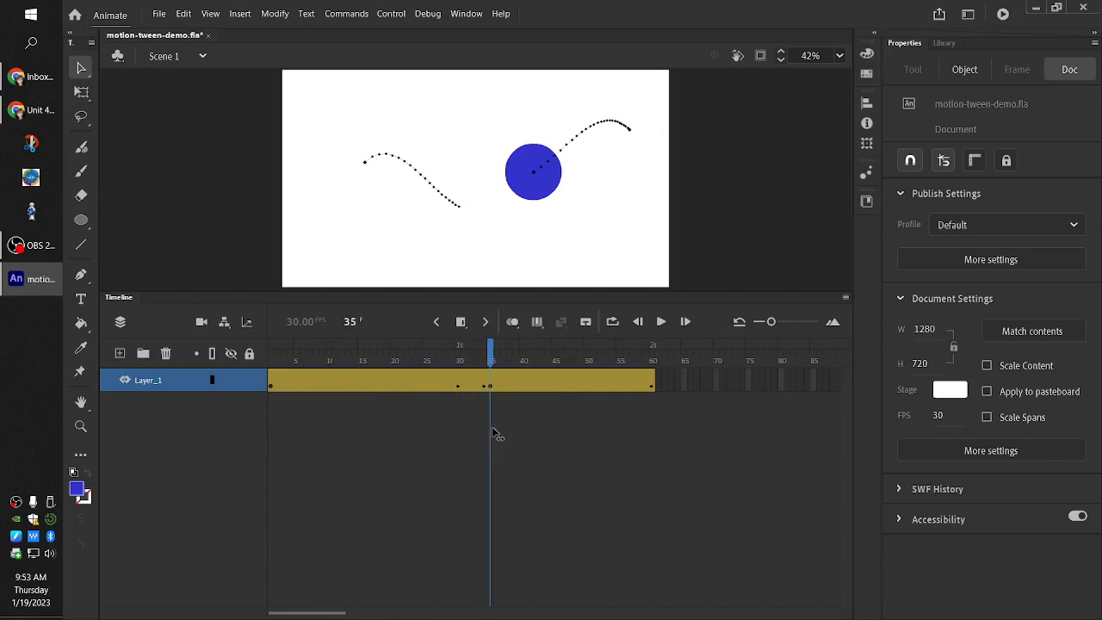
double_click(402, 391)
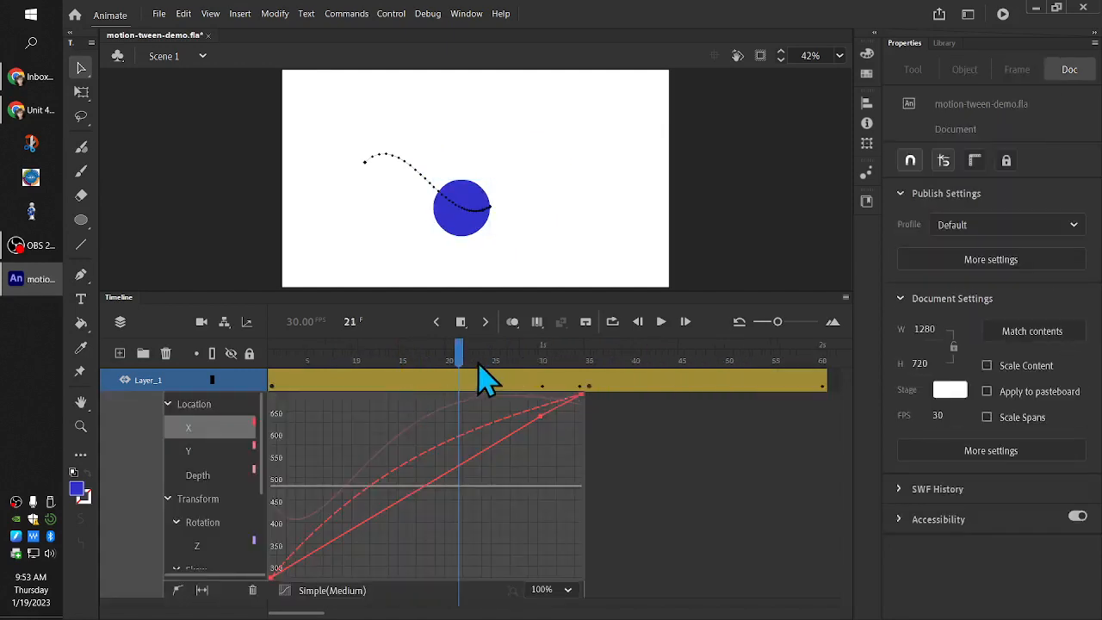
drag(484, 379, 552, 344)
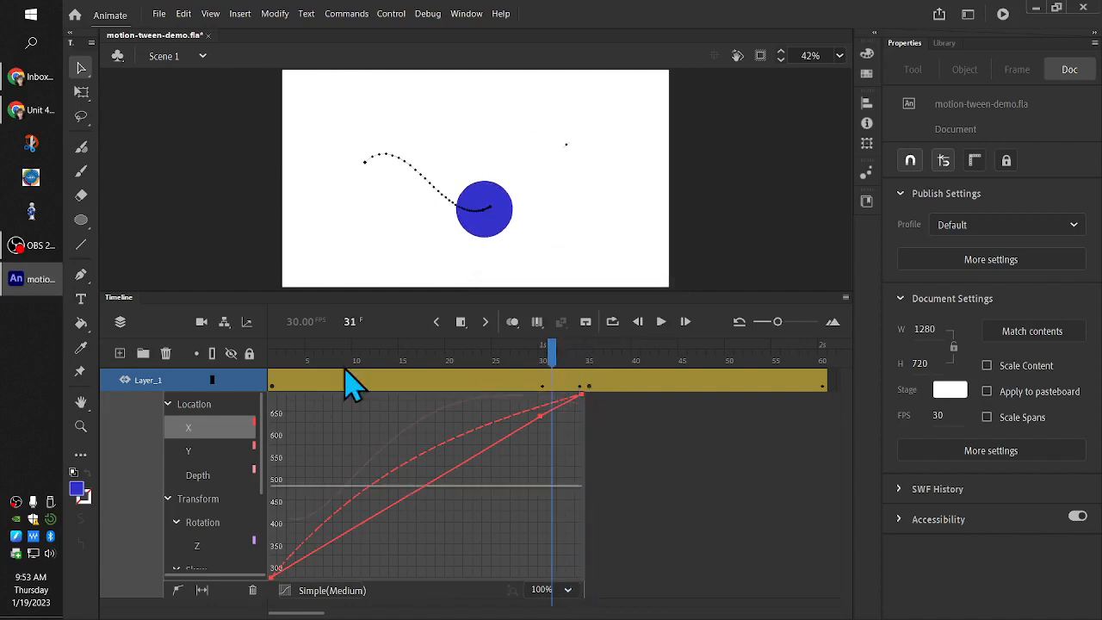
Remove the motion tween from the second span, frames 35 to 60
click(594, 379)
click(638, 380)
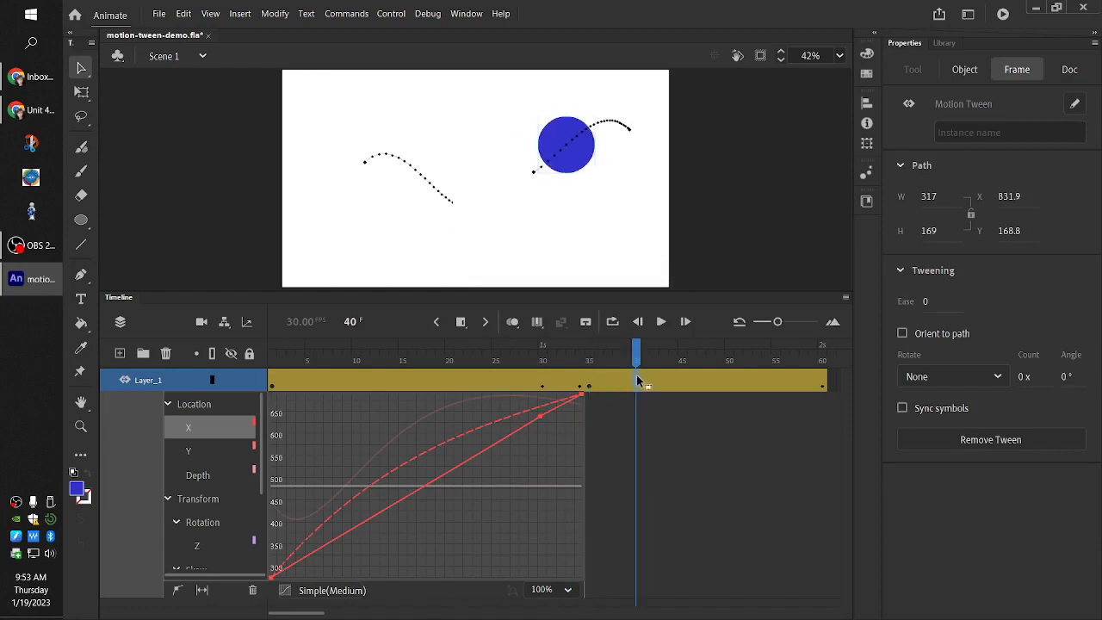
right_click(642, 389)
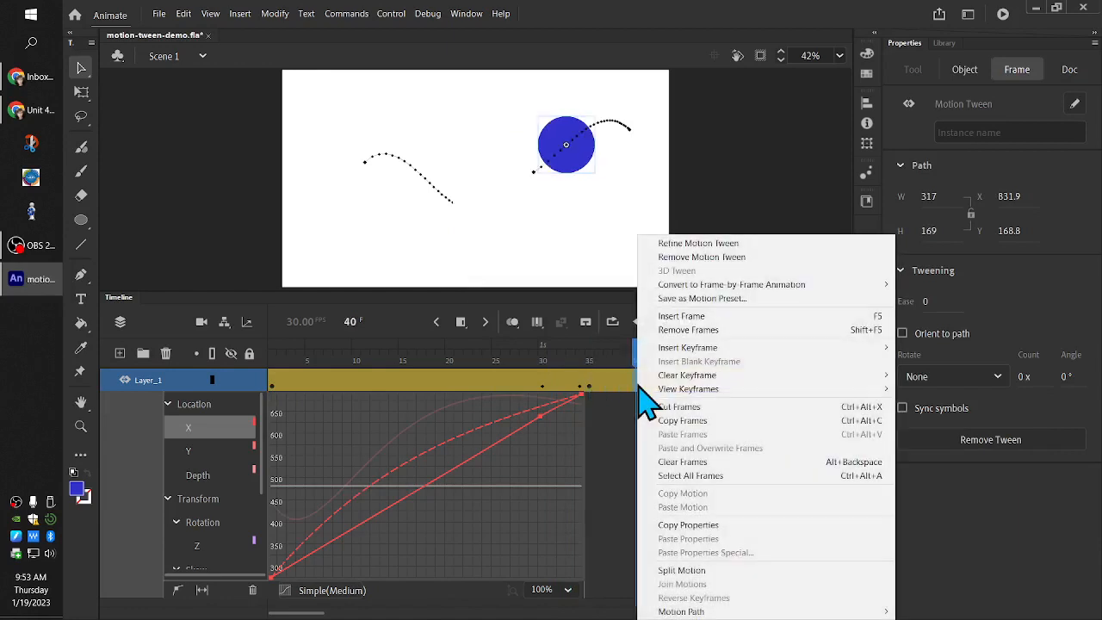
click(690, 257)
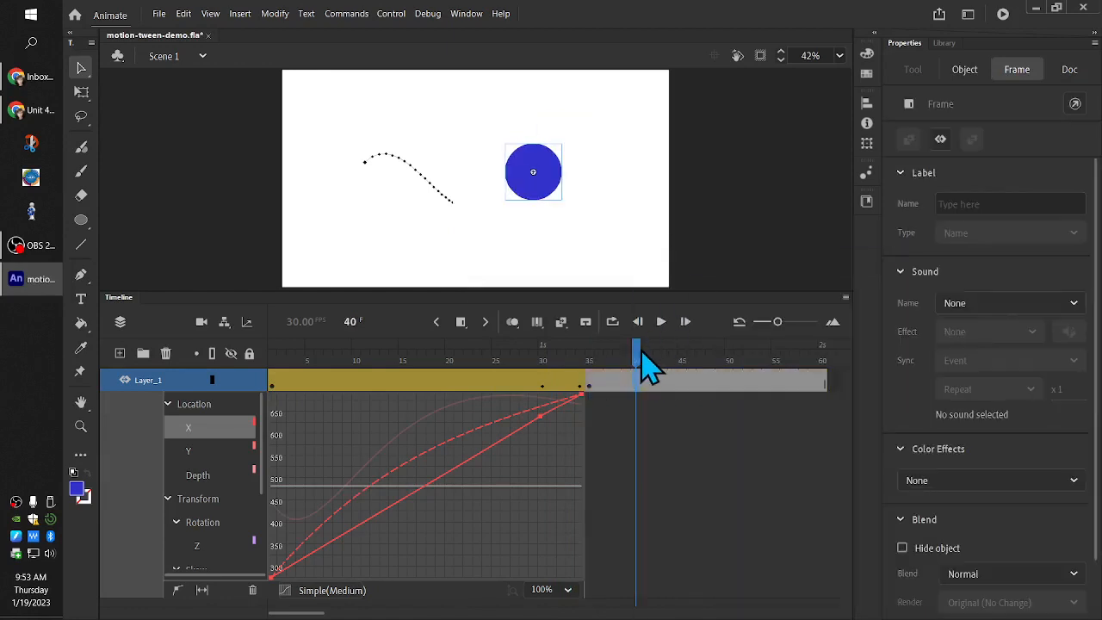
Compare the circle's positions at frames 30 and 34, and clear all property keyframes at frame 34
drag(635, 345, 543, 394)
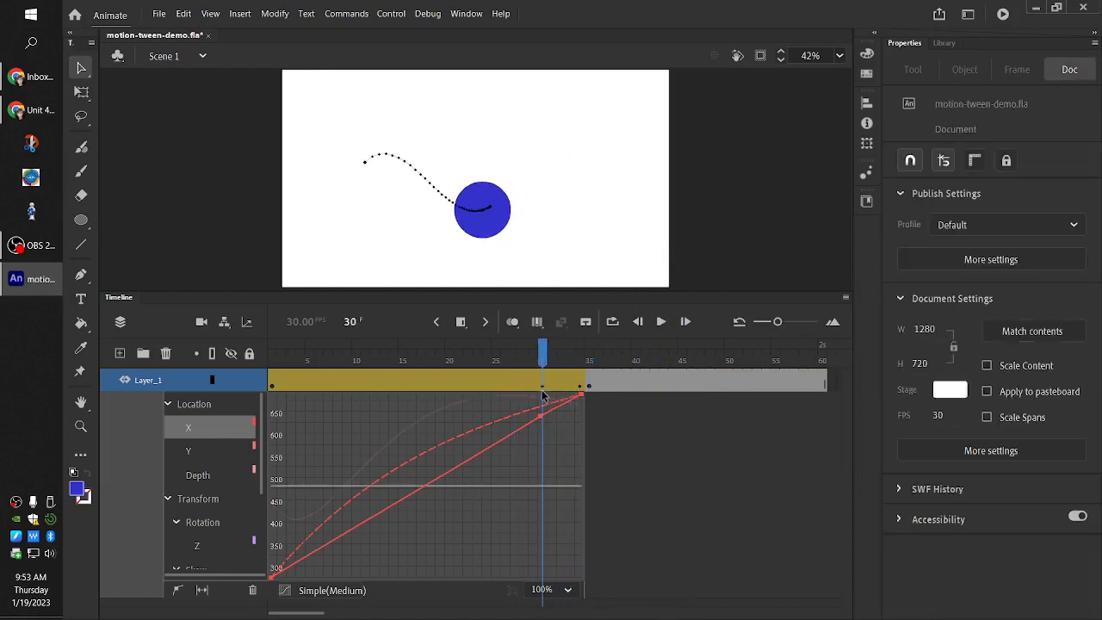
click(543, 391)
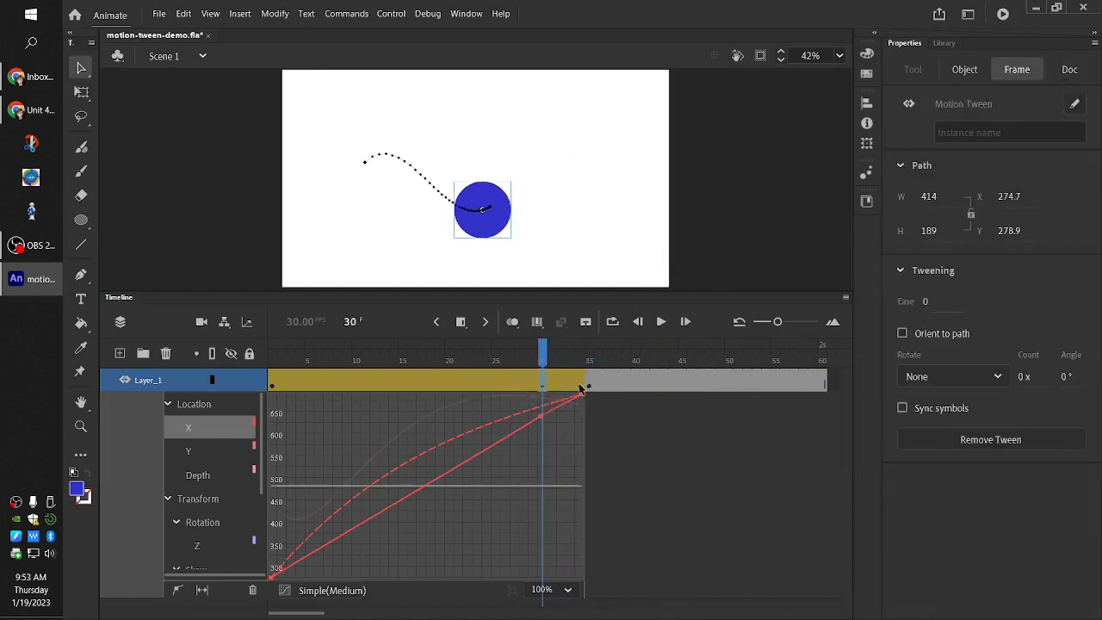
click(579, 390)
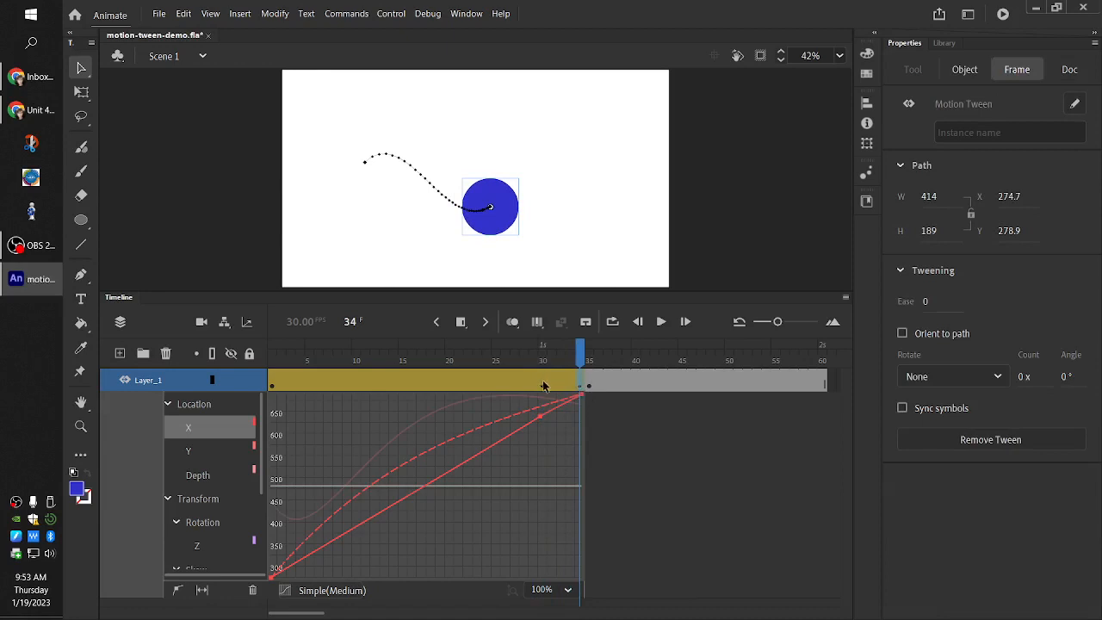
click(543, 385)
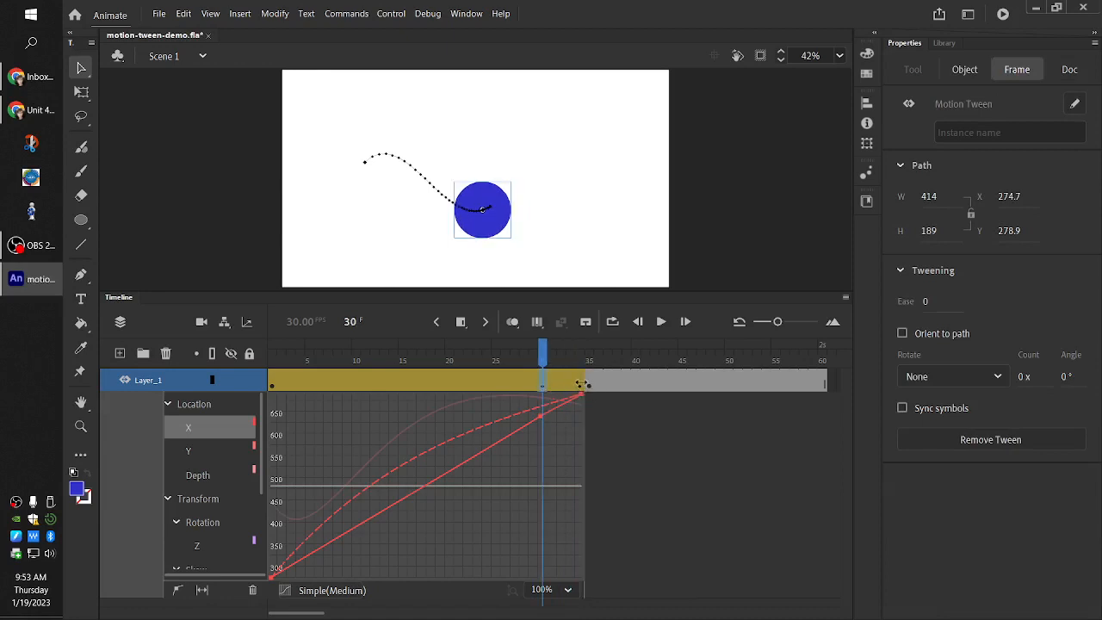
right_click(582, 384)
mouse_move(616, 385)
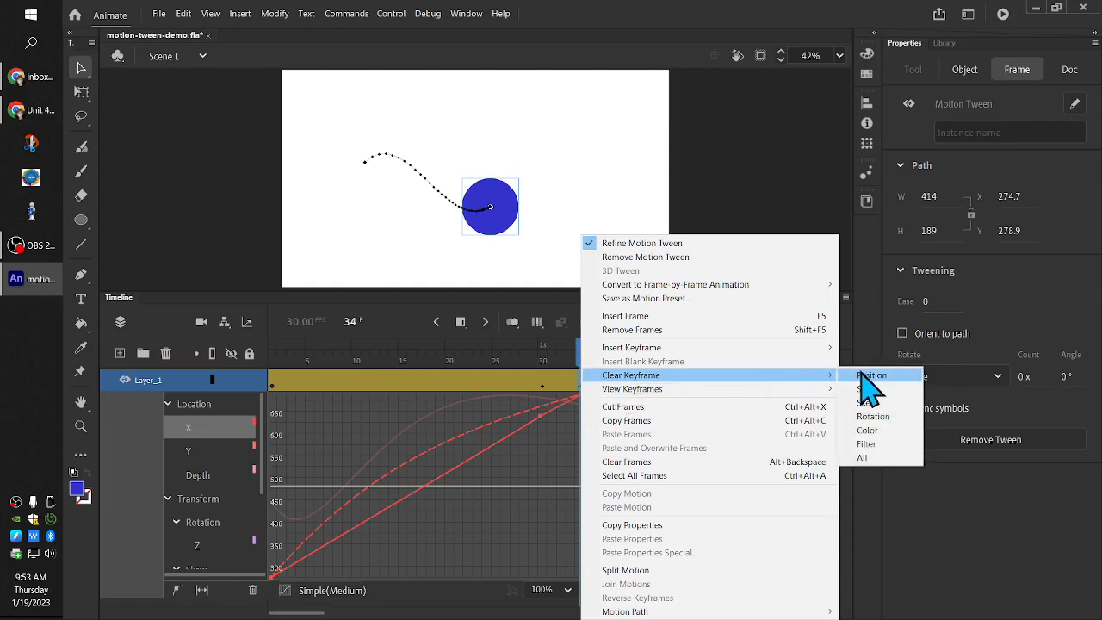
click(864, 459)
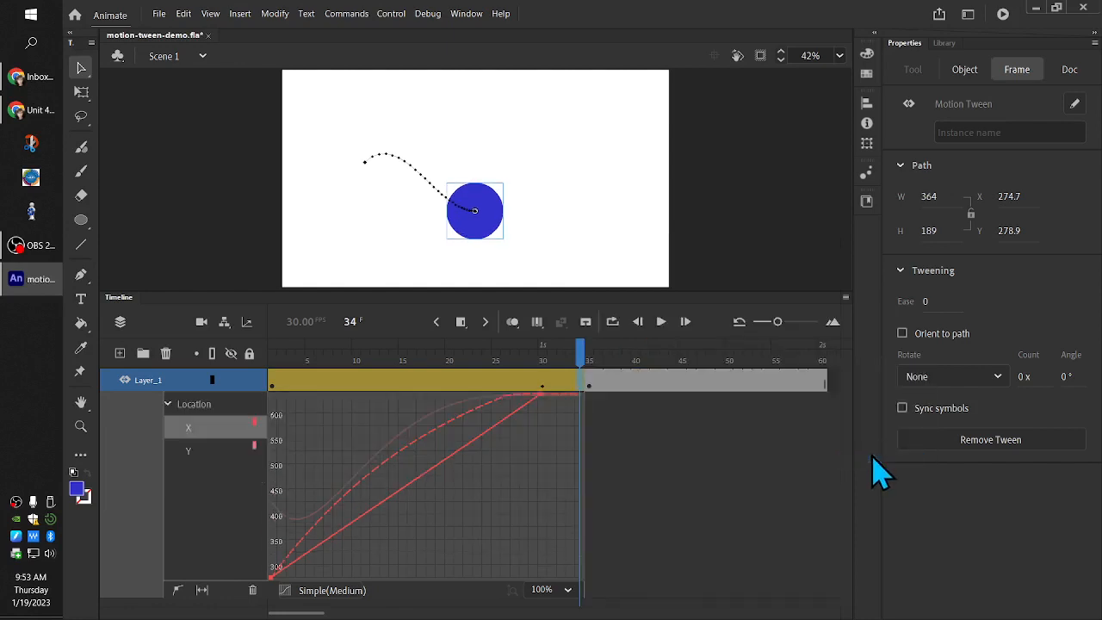
Scrub the first span from frame 1 to 30, and turn on onion skinning covering 4 next frames
drag(583, 370, 260, 417)
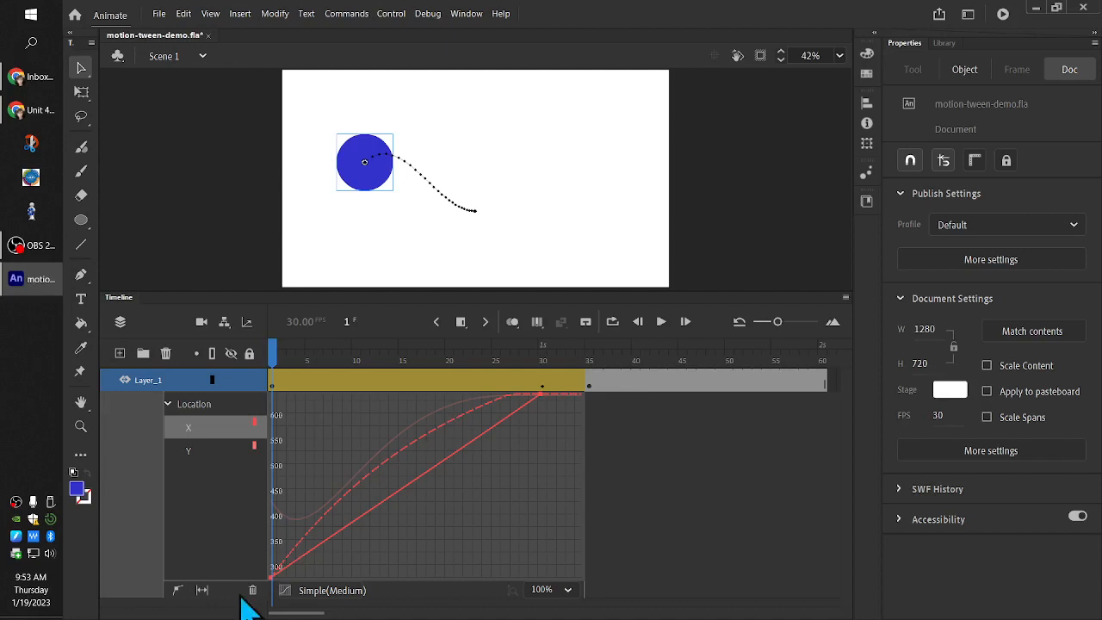
drag(276, 388, 545, 406)
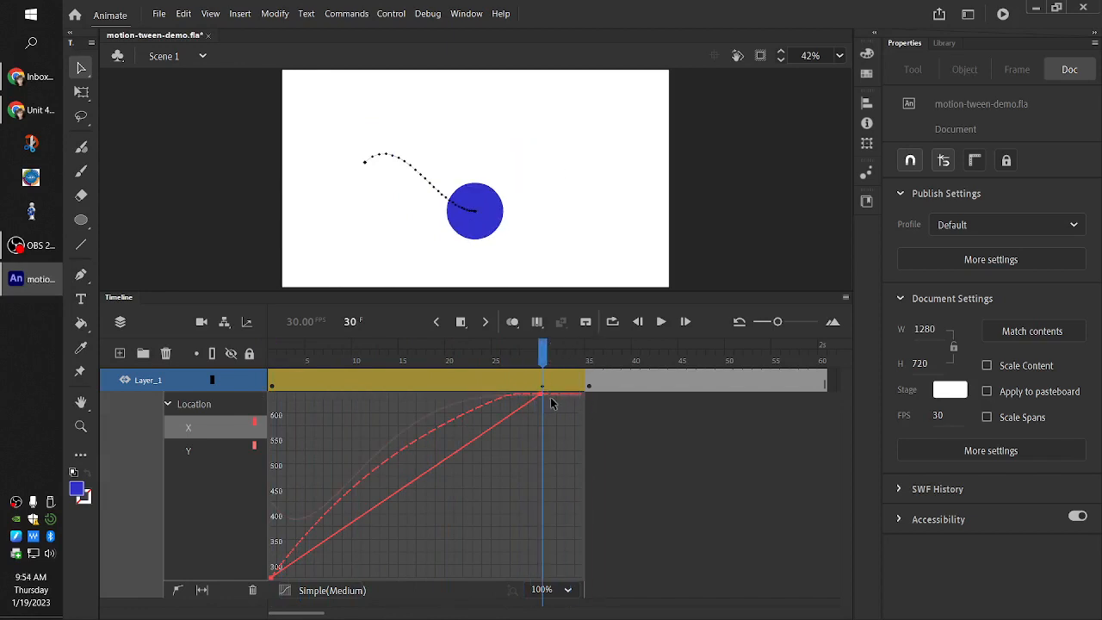
click(514, 324)
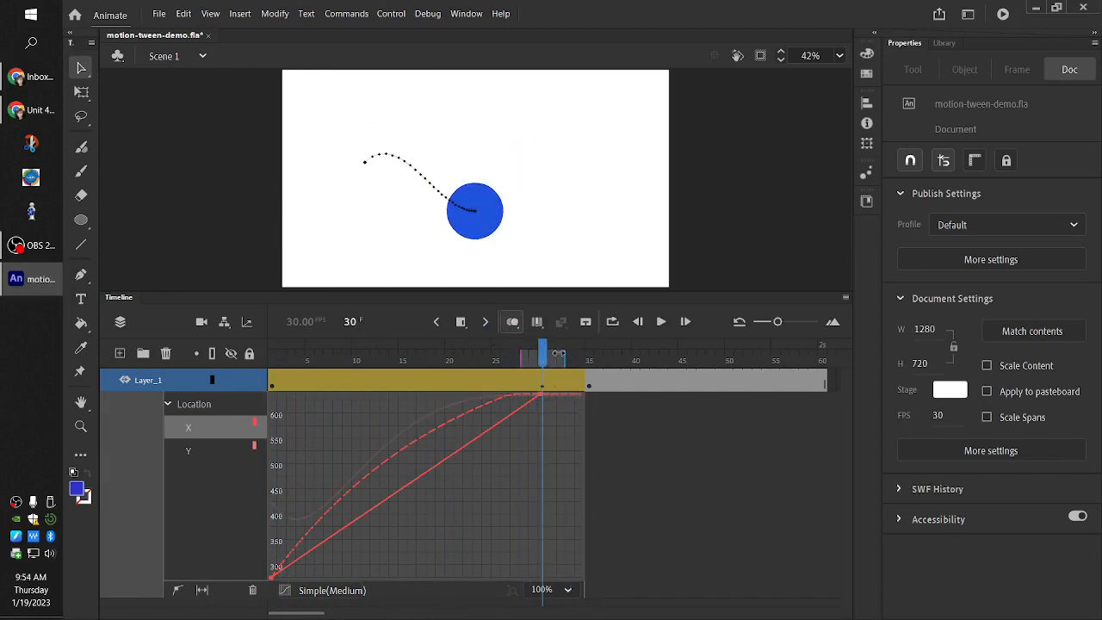
drag(613, 355, 548, 364)
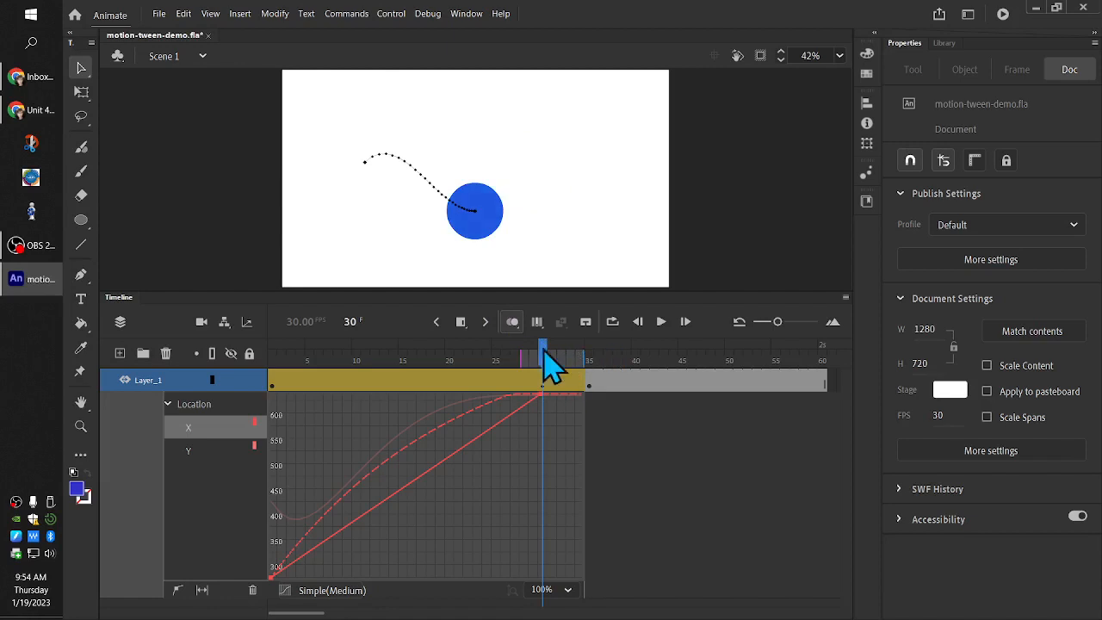
Change the onion skin colour of the next frames to bright green in the onion skin settings
click(514, 325)
click(523, 412)
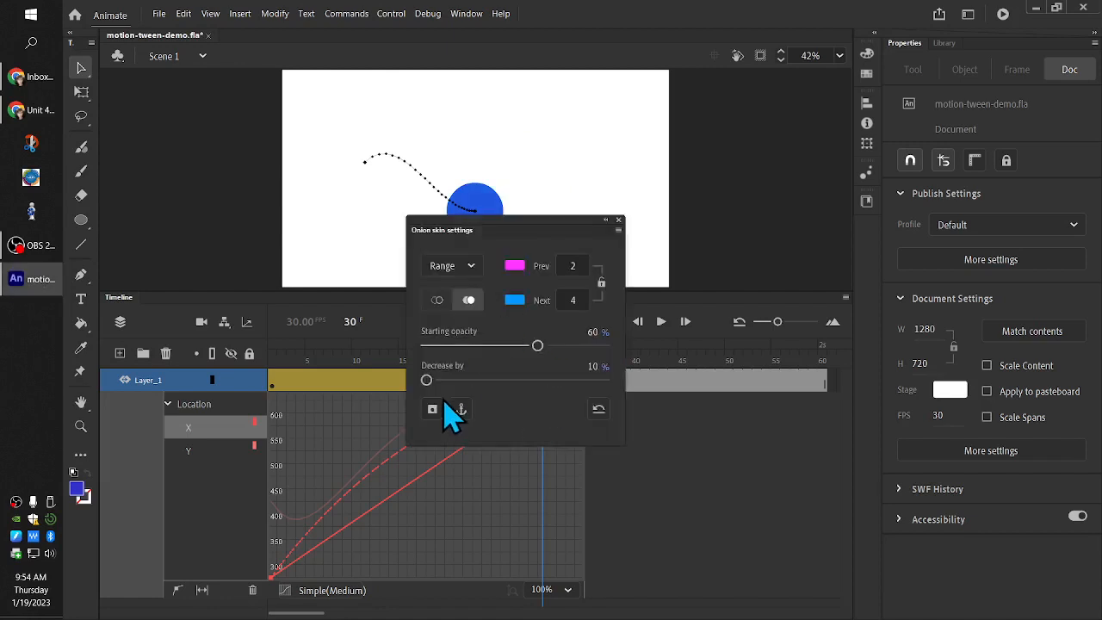
click(433, 411)
click(516, 301)
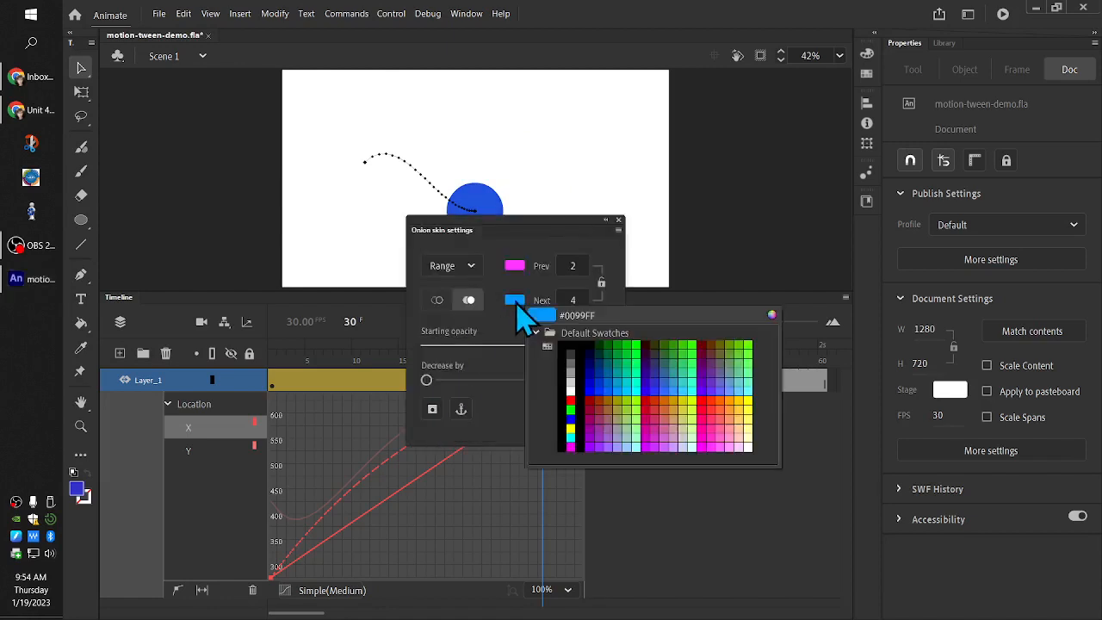
click(638, 343)
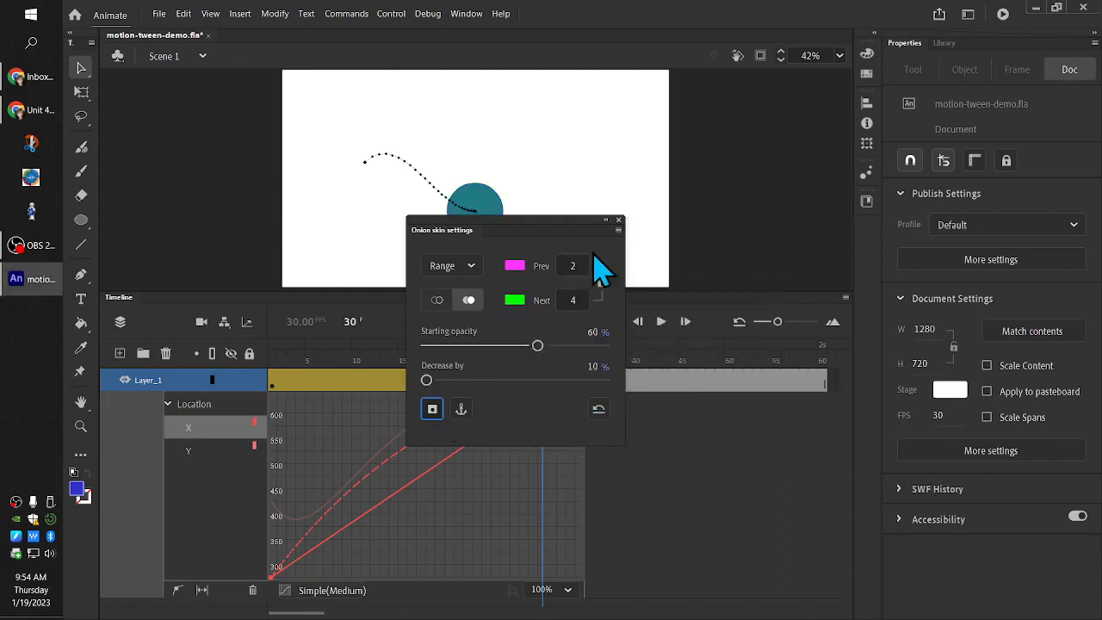
click(619, 220)
At frame 34, move the circle up along the path to overlap the frame 35 onion skin, and return to frame 1
drag(545, 358, 585, 362)
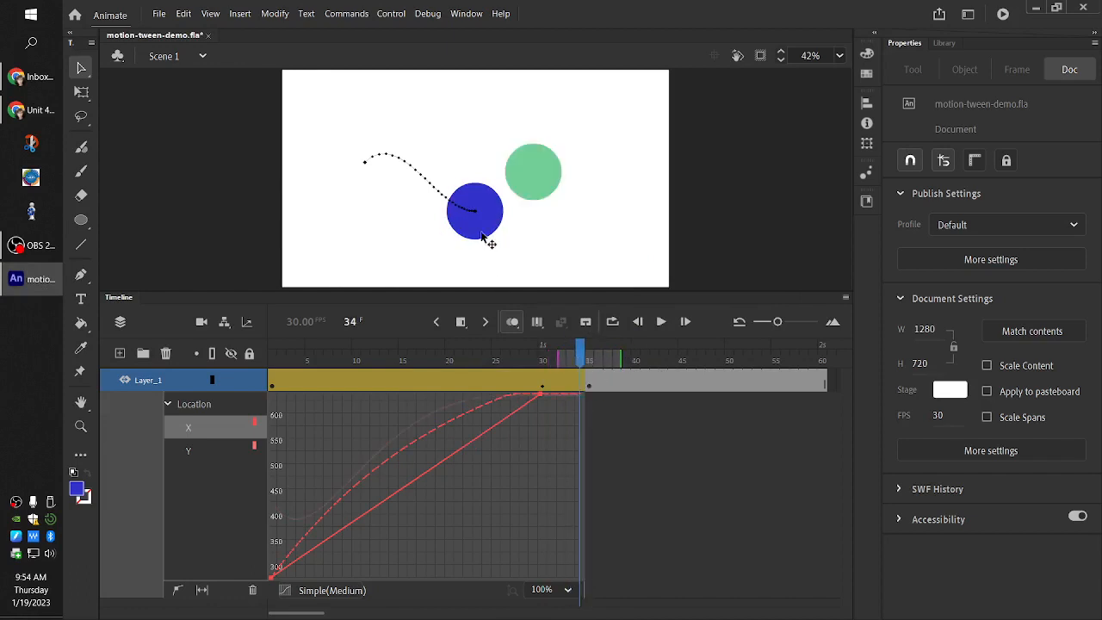
drag(482, 217, 521, 187)
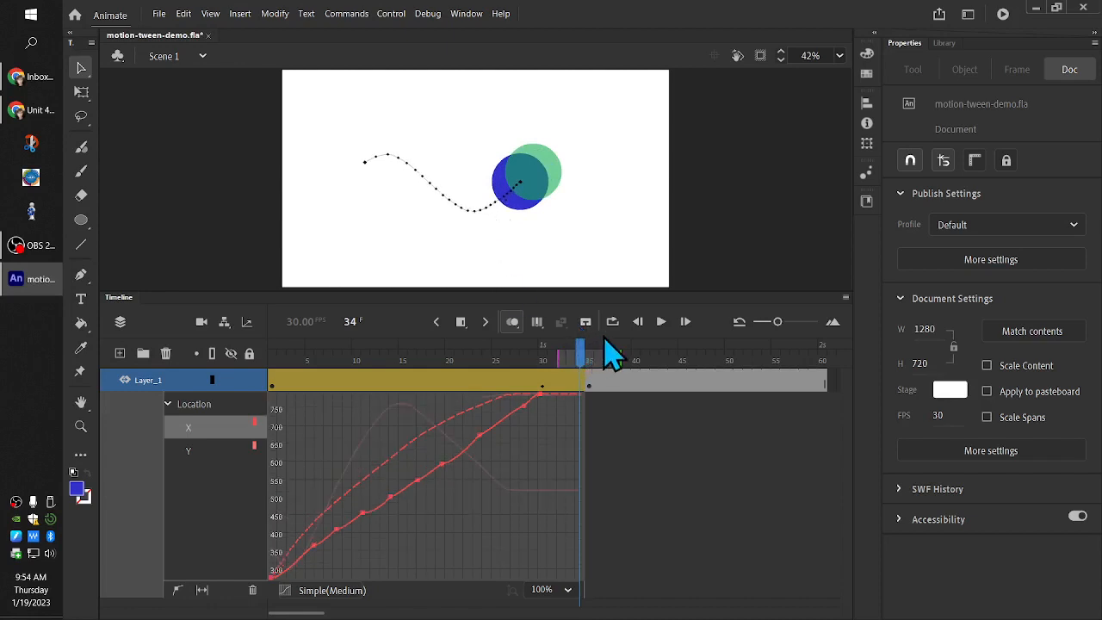
drag(583, 360, 267, 368)
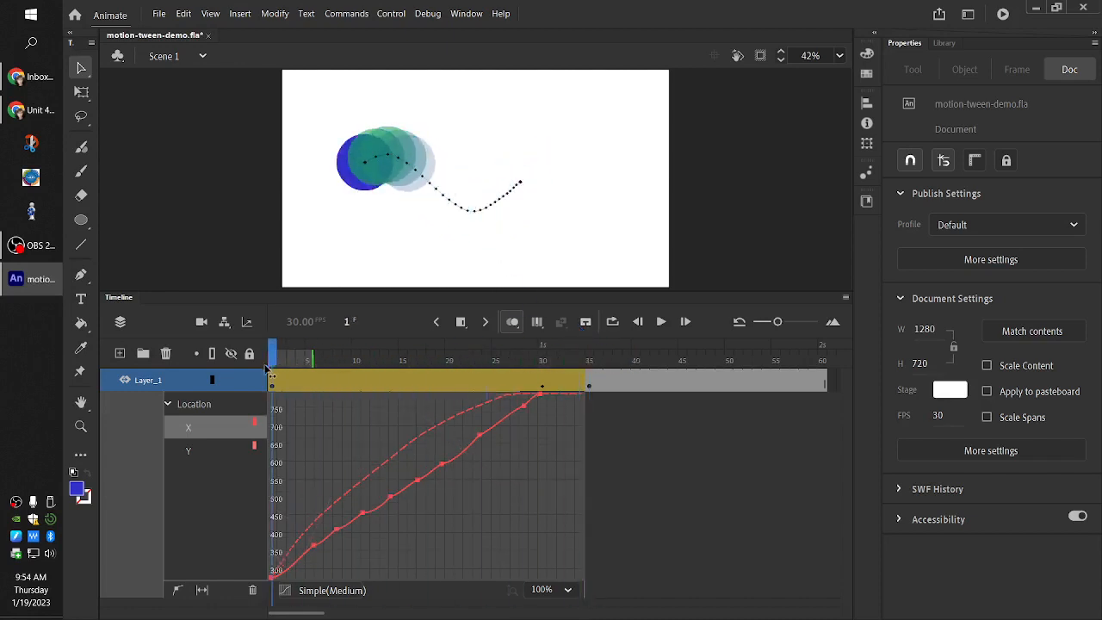
Nudge the circle at frame 34 onto the frame 35 onion skin, at about X 833, Y 338, and play the animation from frame 1
click(656, 329)
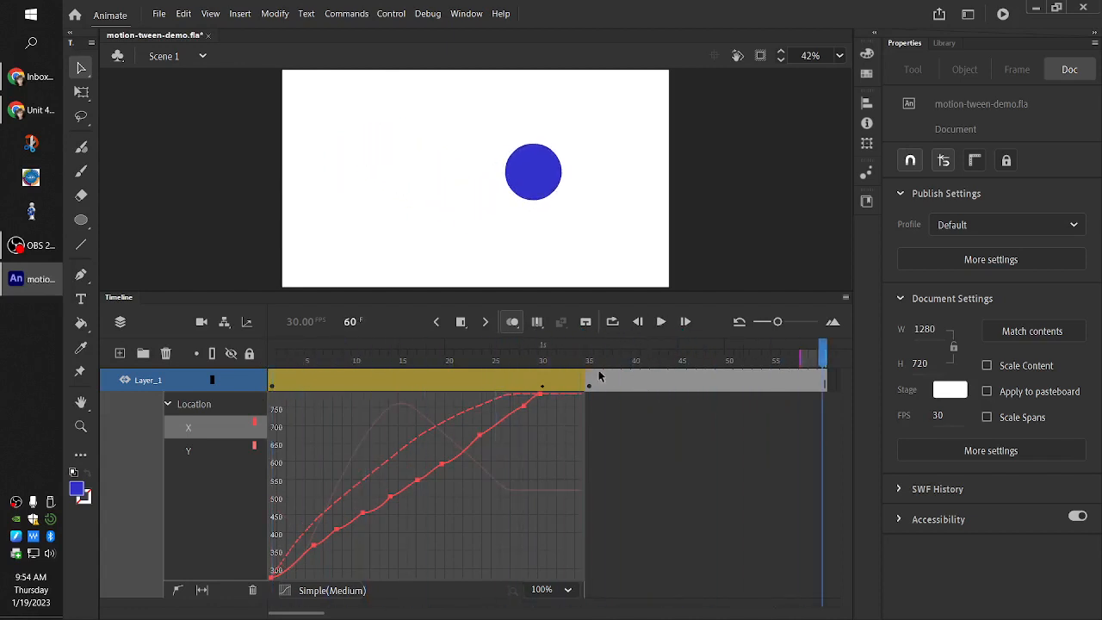
click(551, 386)
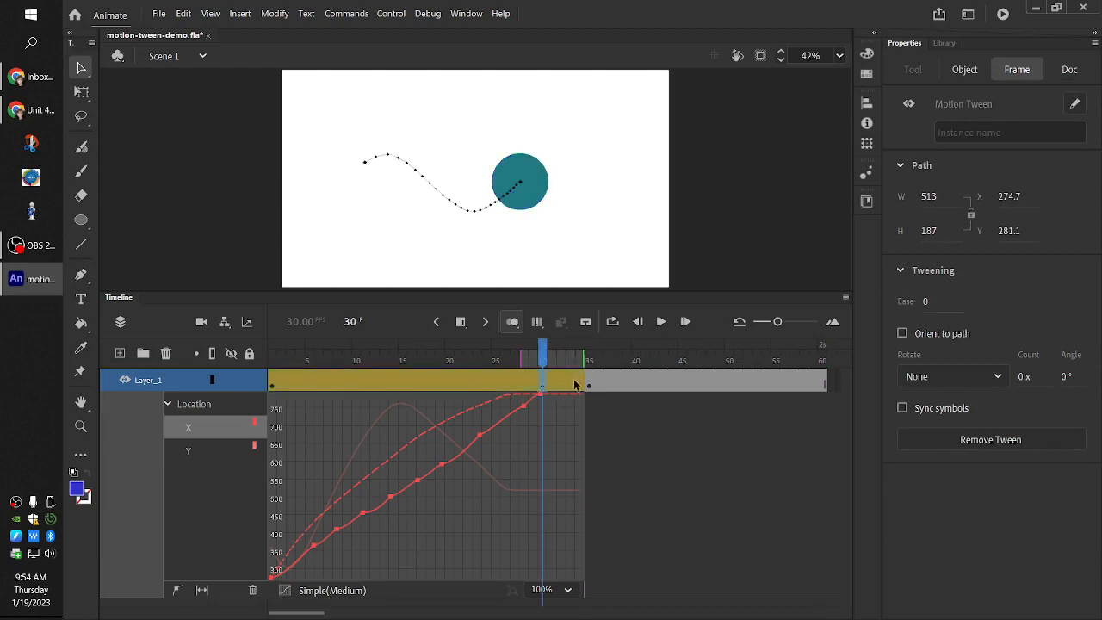
click(582, 379)
click(530, 204)
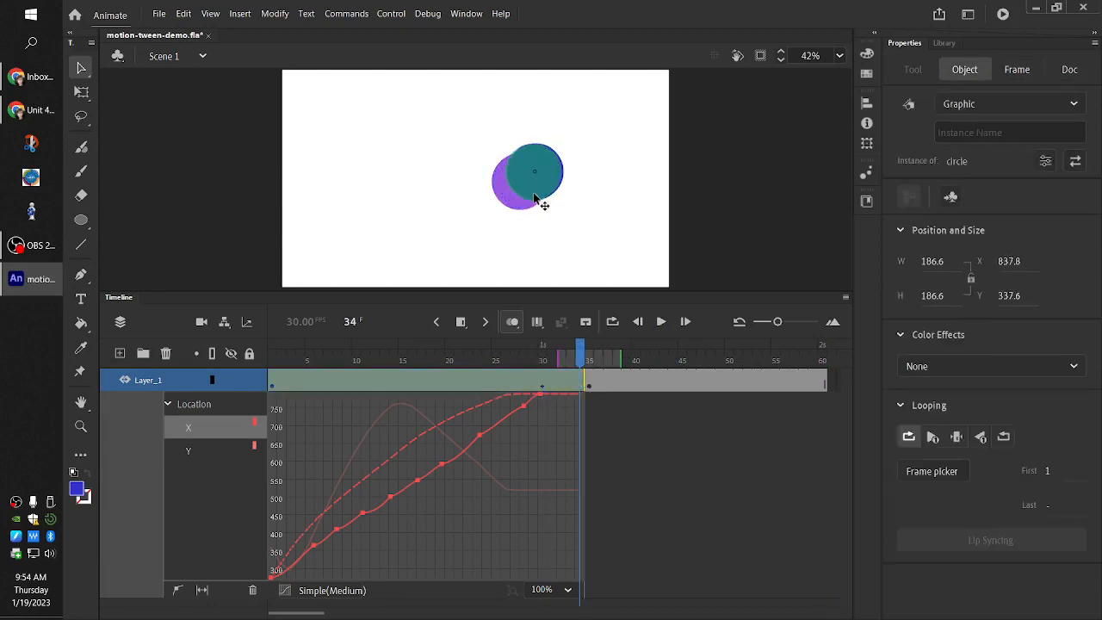
drag(532, 197, 533, 198)
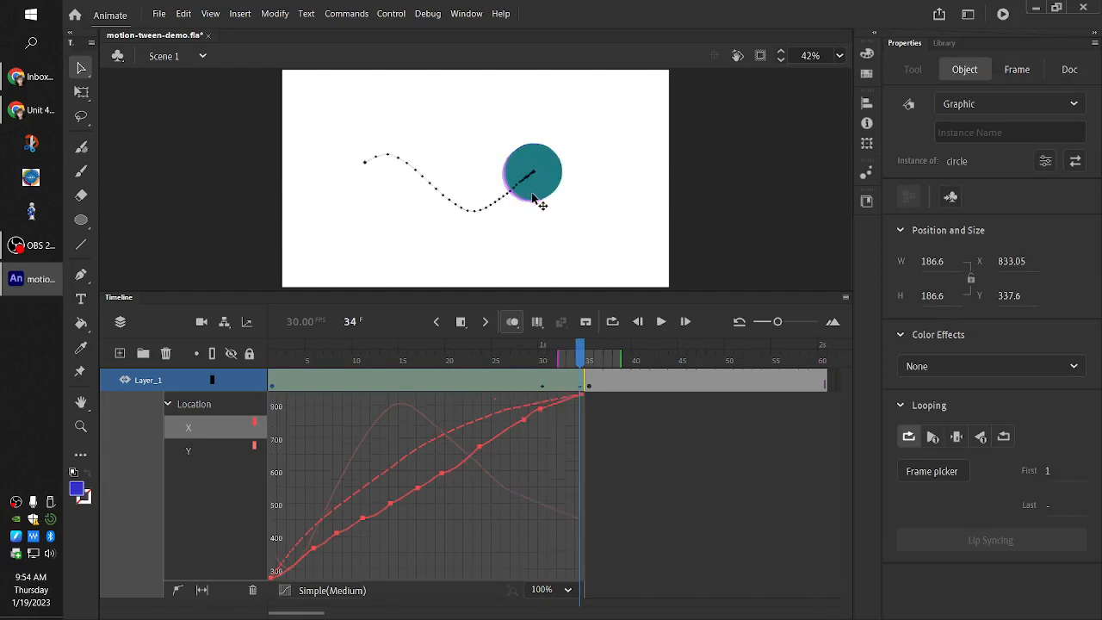
drag(586, 360, 274, 357)
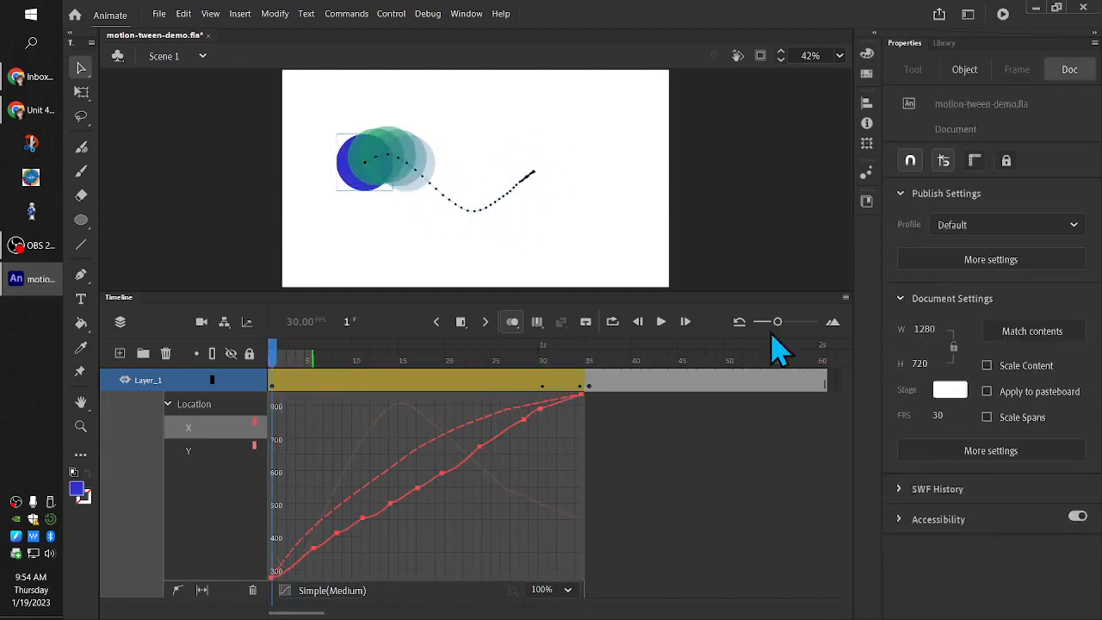
click(663, 326)
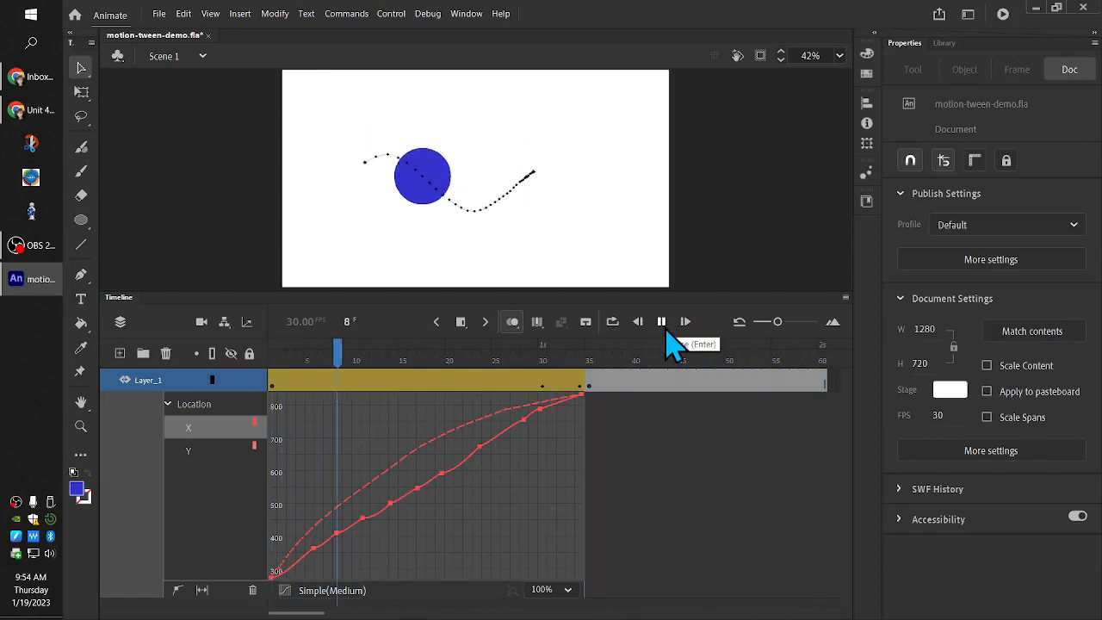
Turn off Refine Motion Tween for the circle's first tween span to hide its property graph
right_click(373, 385)
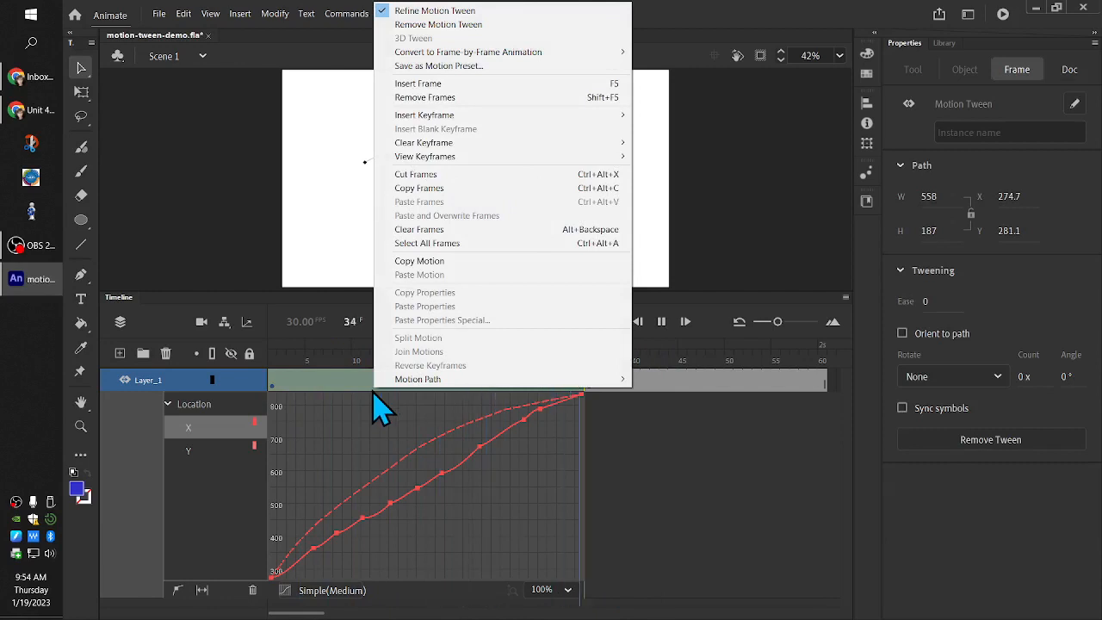
click(479, 10)
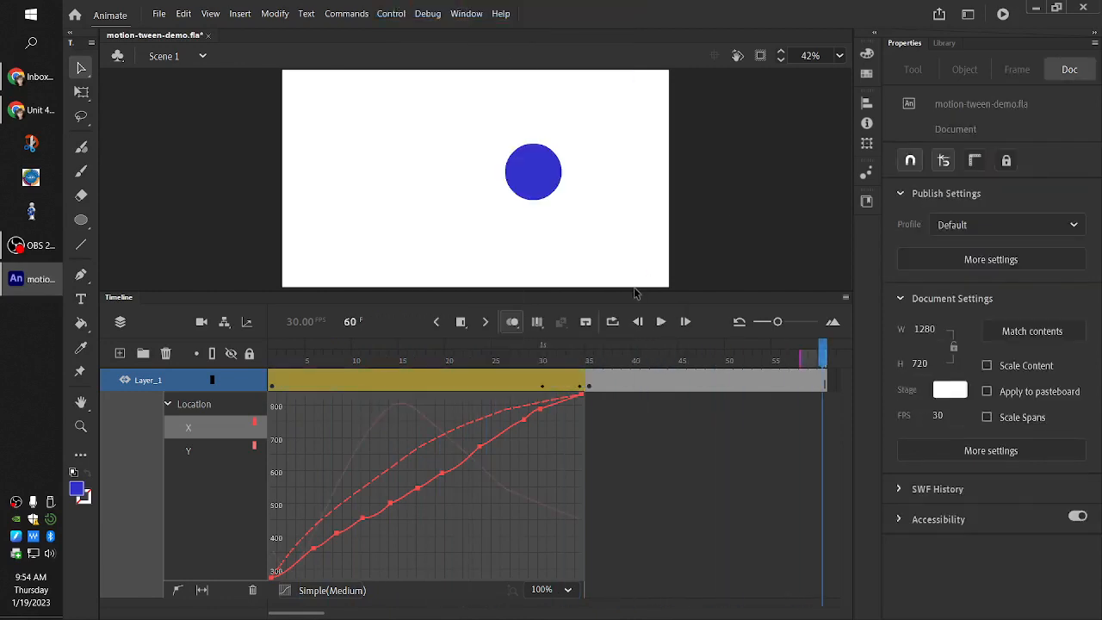
drag(634, 293, 637, 387)
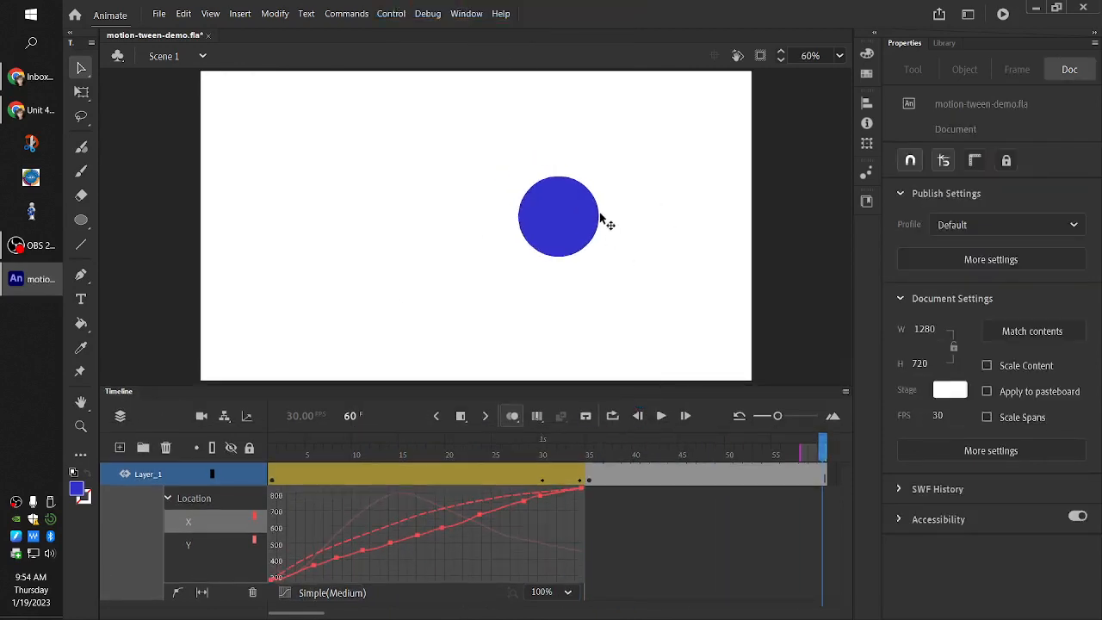
click(589, 221)
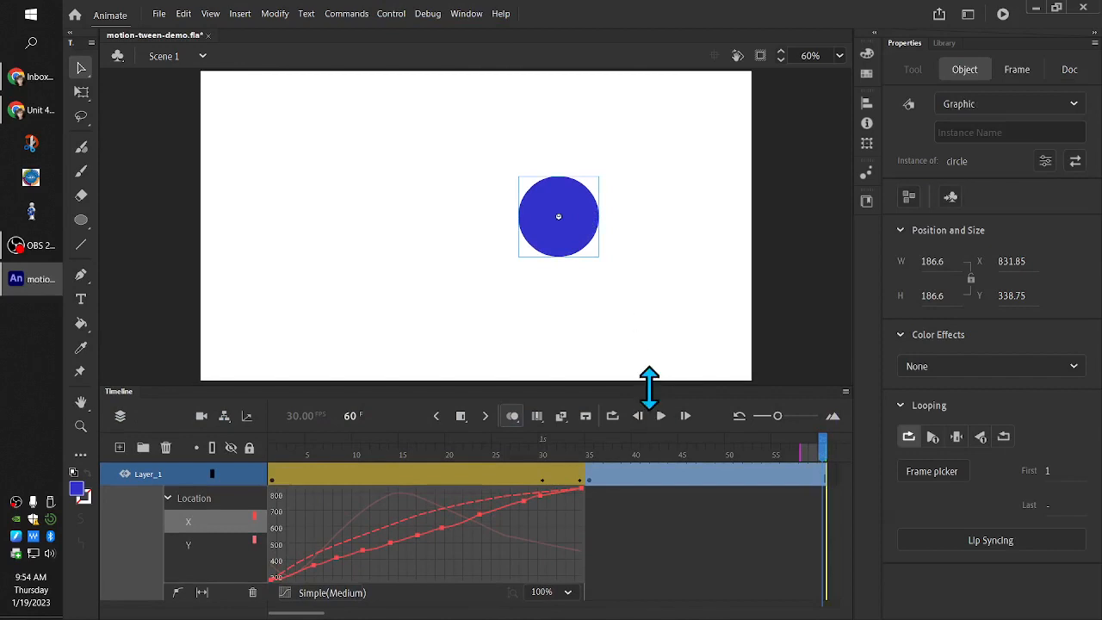
drag(649, 390, 643, 312)
right_click(368, 399)
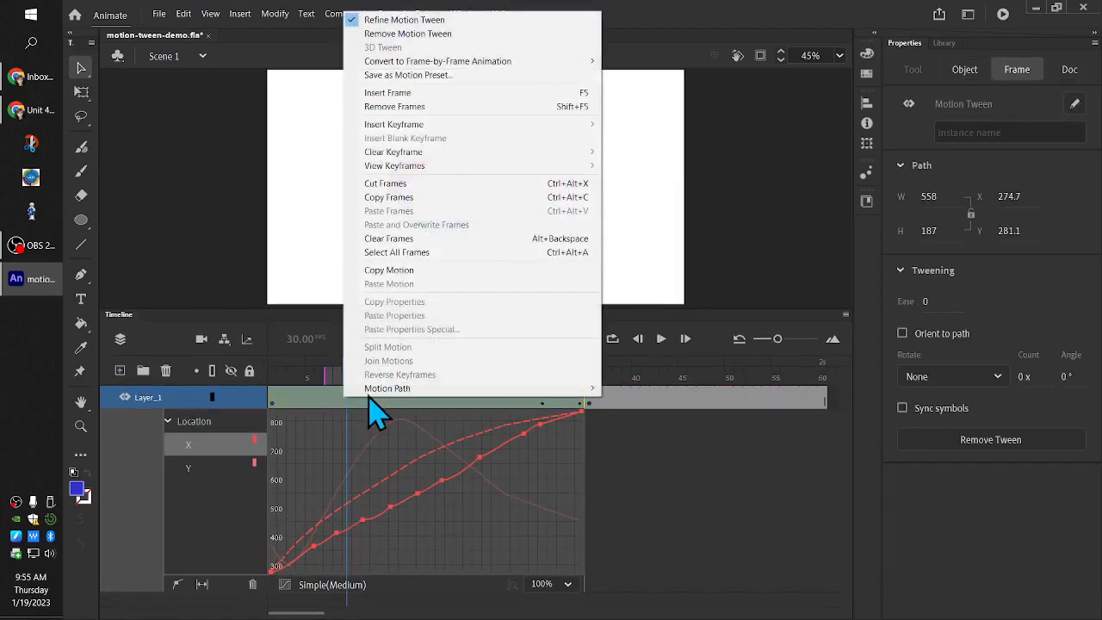
click(403, 20)
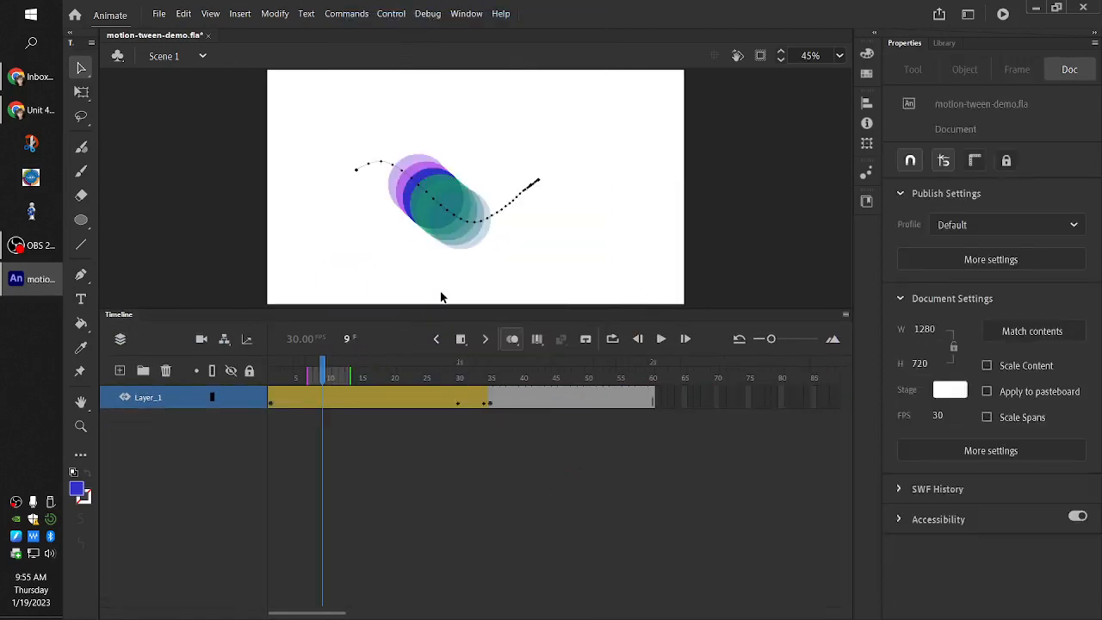
Turn off onion skinning and add a new layer above Layer_1
drag(440, 307, 441, 352)
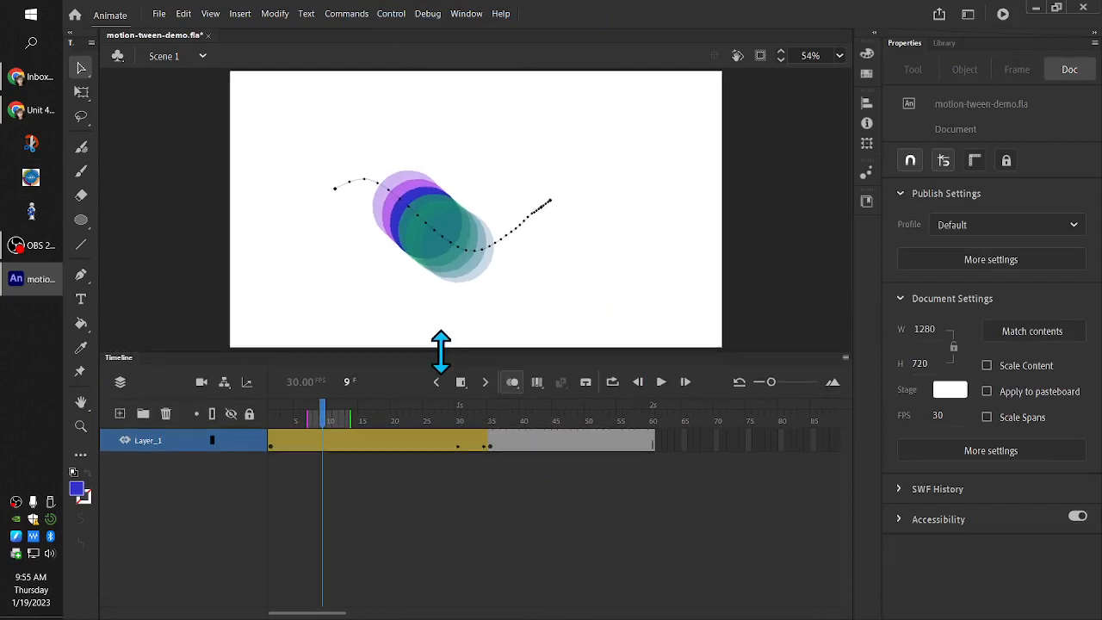
click(513, 382)
click(119, 413)
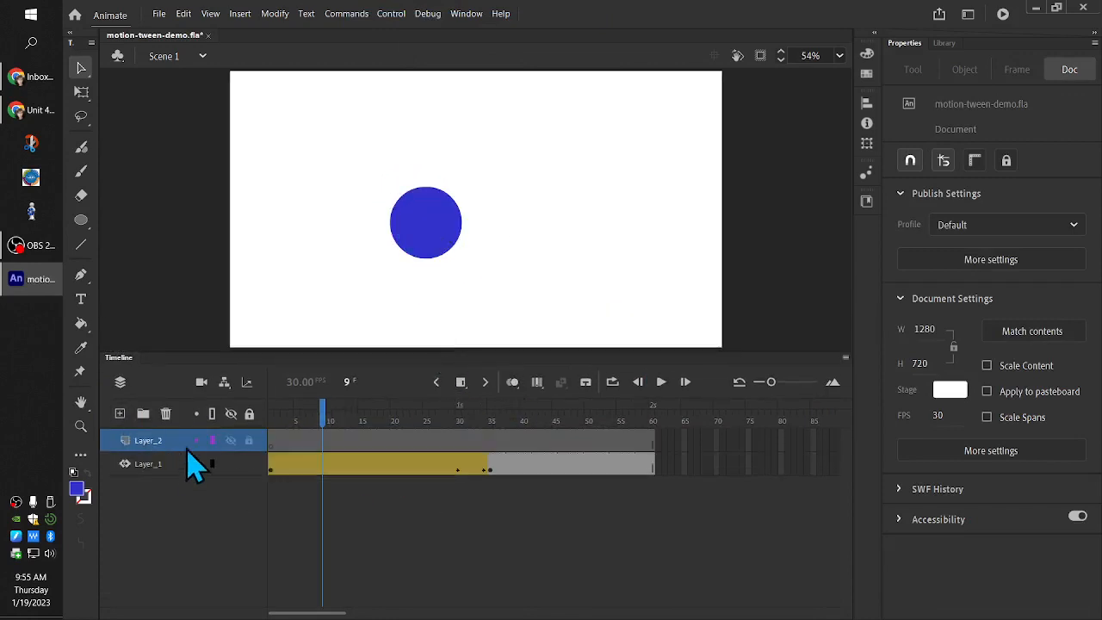
Draw a red square about 190 px wide without a stroke near the upper-left area of the stage on Layer_2
click(81, 220)
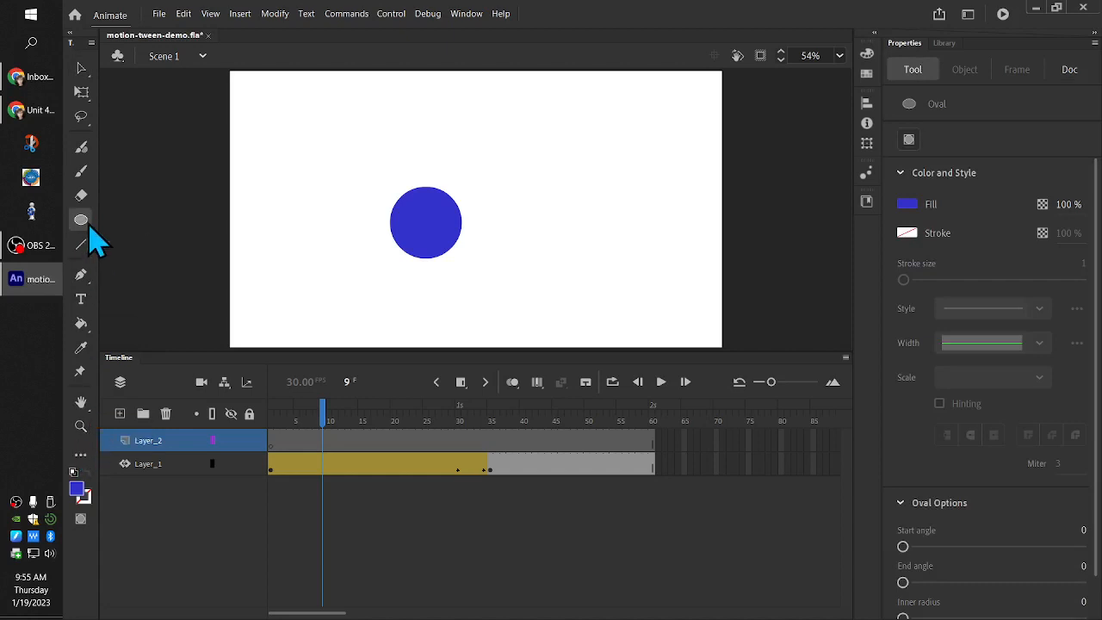
click(84, 220)
click(106, 226)
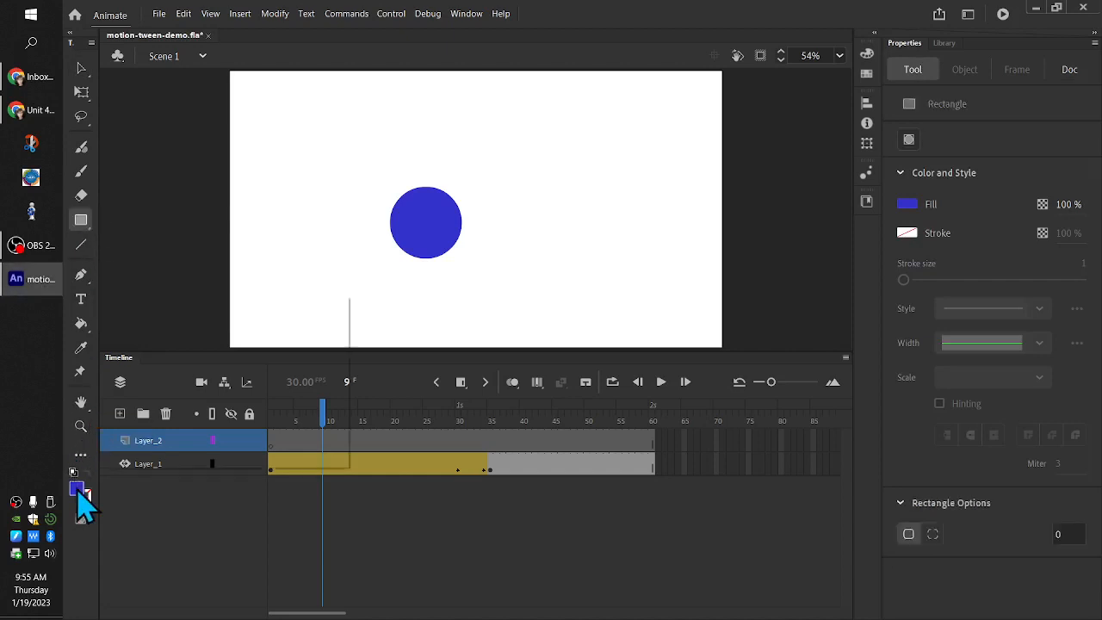
click(76, 489)
click(215, 394)
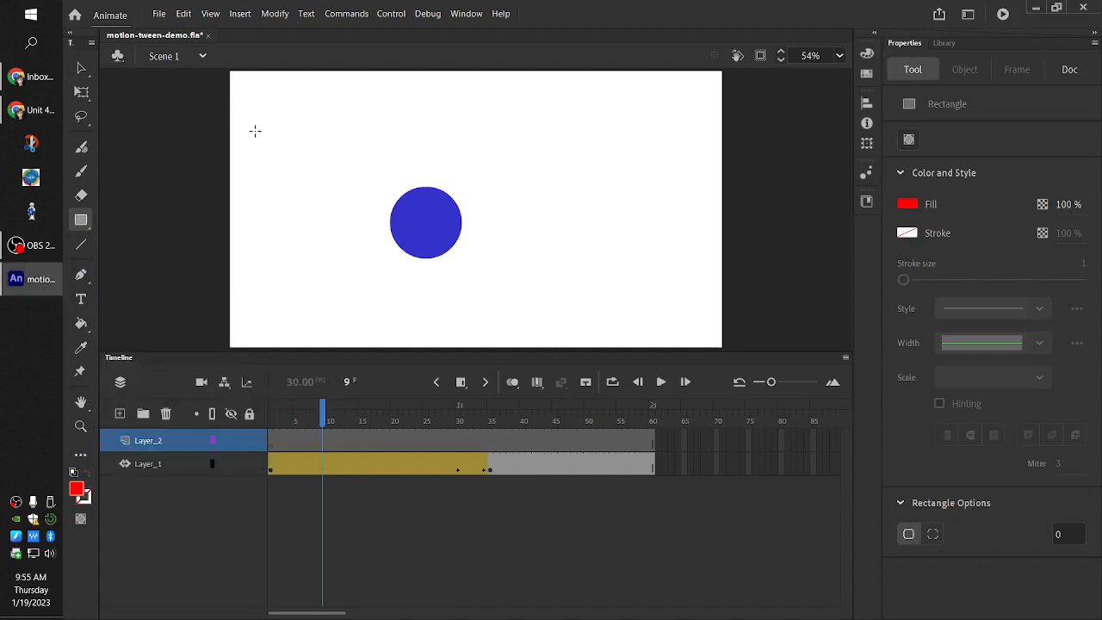
mouse_move(255, 131)
mouse_down()
mouse_move(336, 193)
mouse_move(335, 212)
mouse_move(329, 193)
mouse_up()
Convert the red square to a graphic symbol named box
click(82, 68)
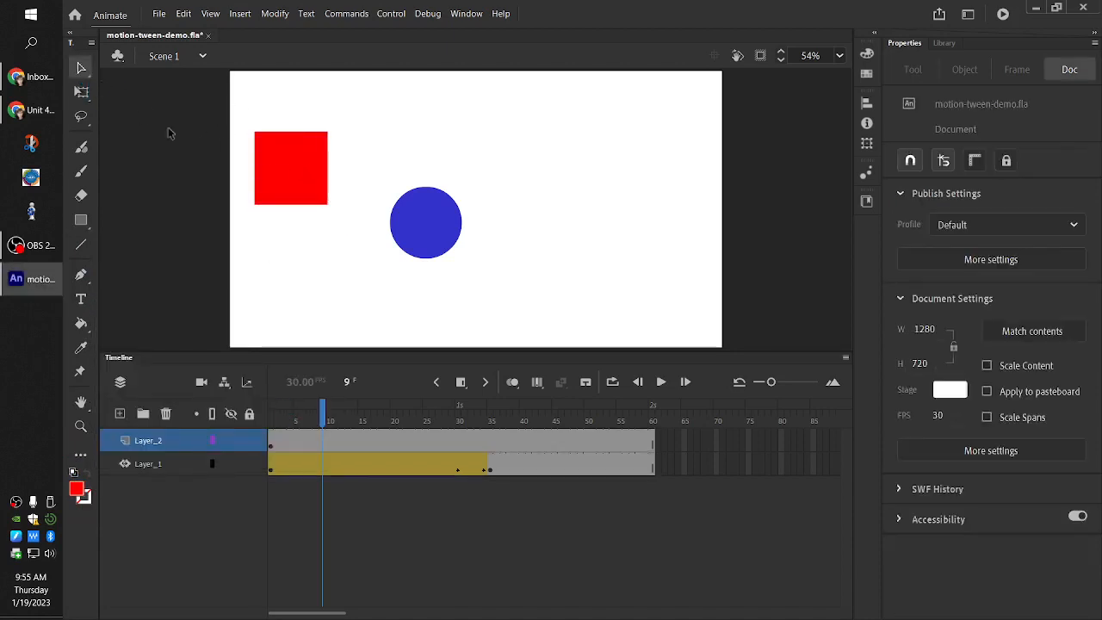
click(274, 175)
key(F7)
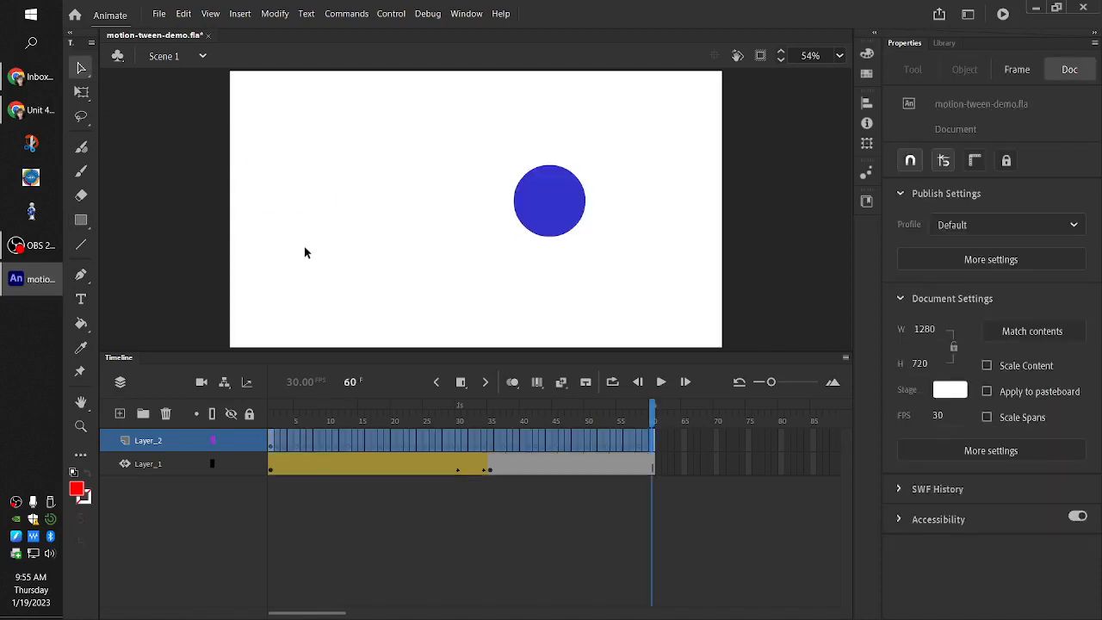
key(ctrl+z)
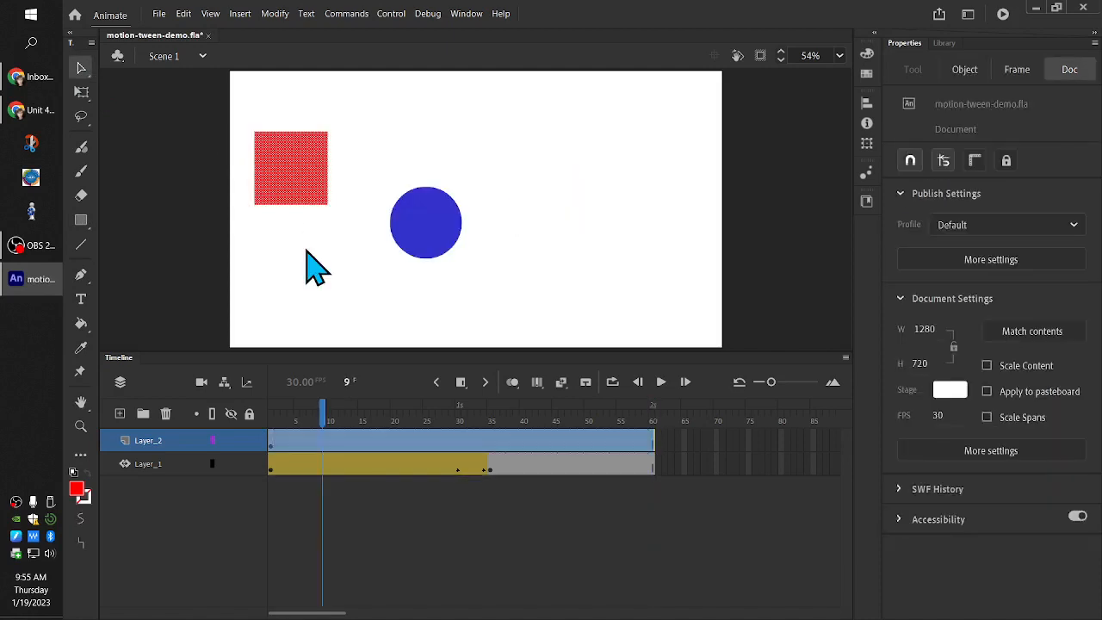
key(F8)
text(b)
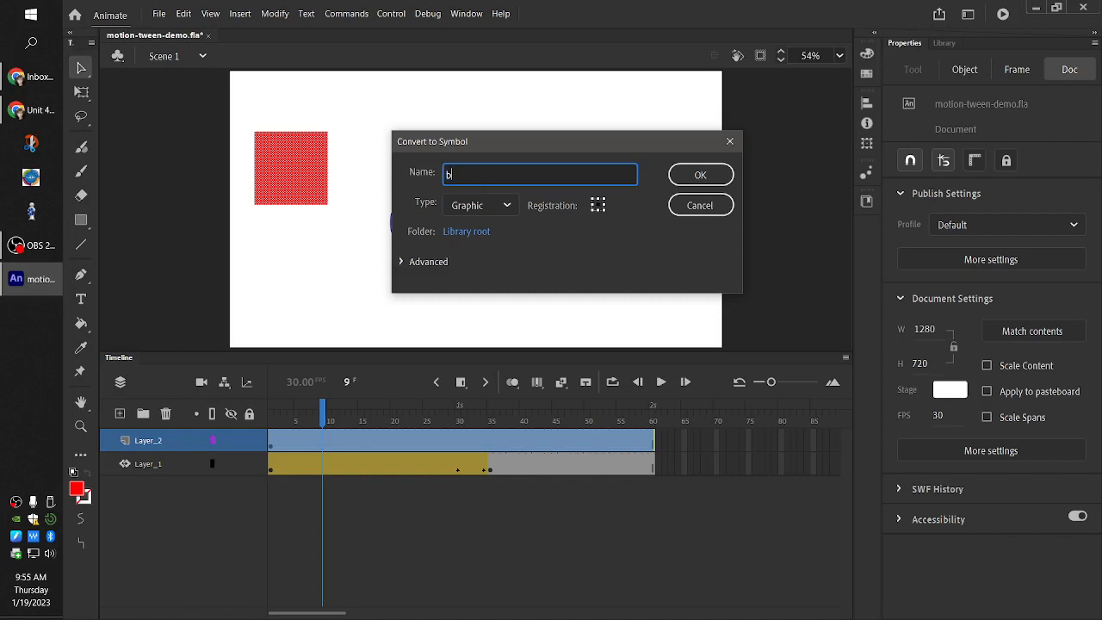
text(ox)
key(Return)
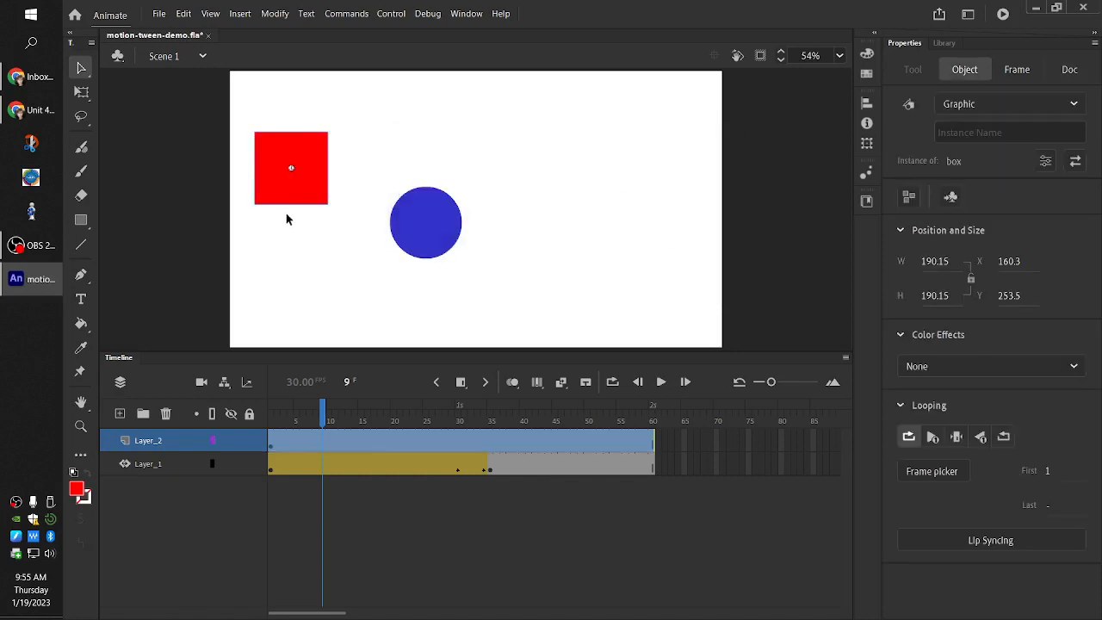
Create a motion tween on Layer_2 for the red box and go back to frame 1
click(302, 438)
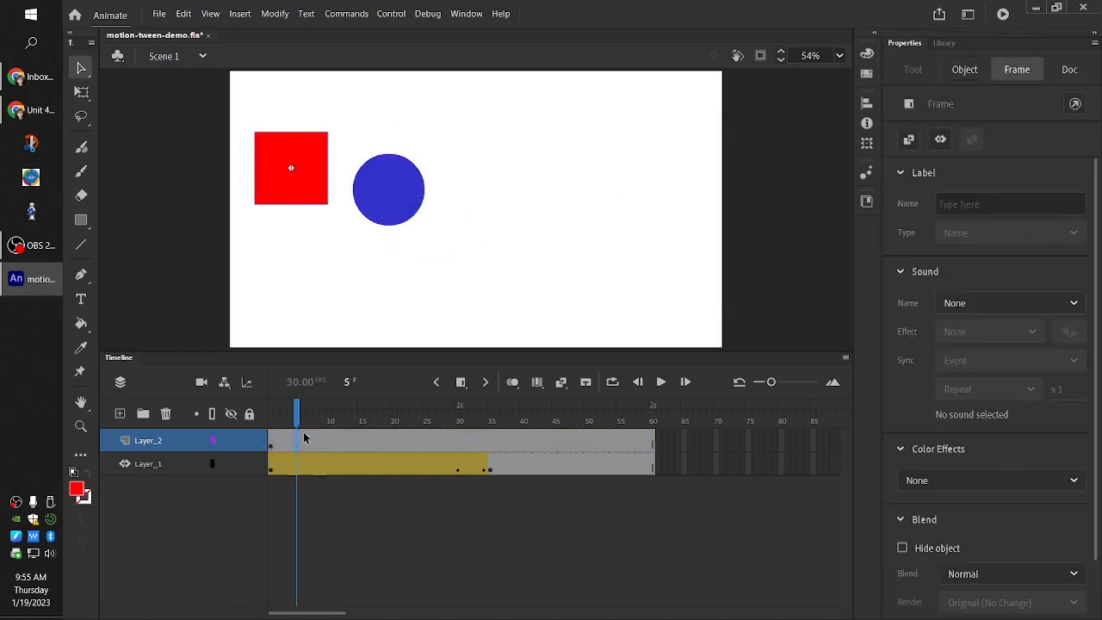
right_click(389, 444)
click(443, 93)
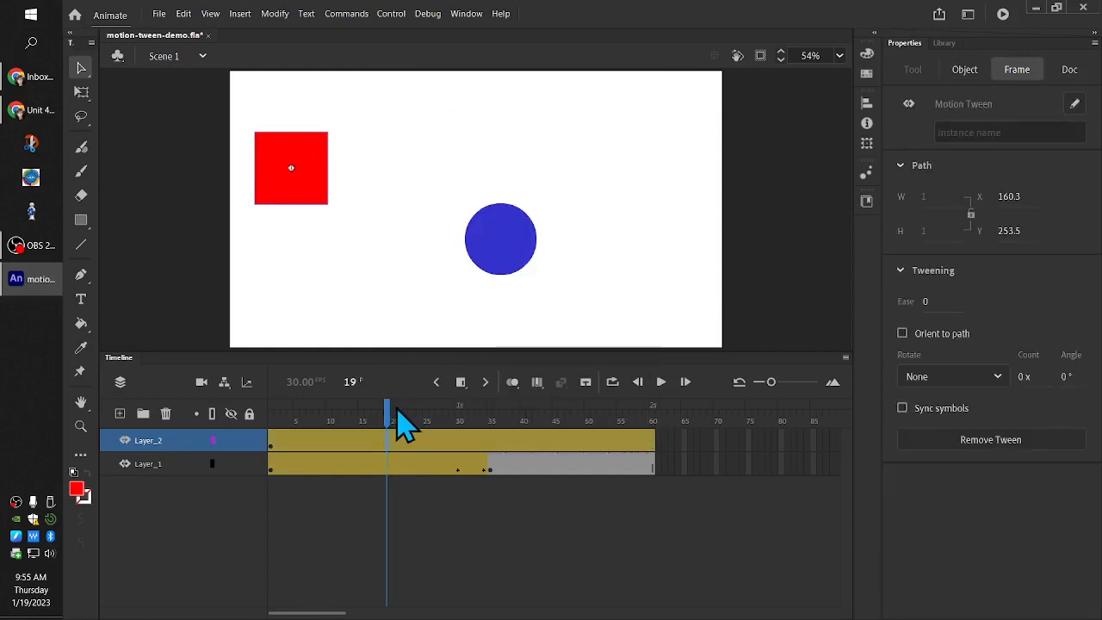
drag(383, 415, 245, 441)
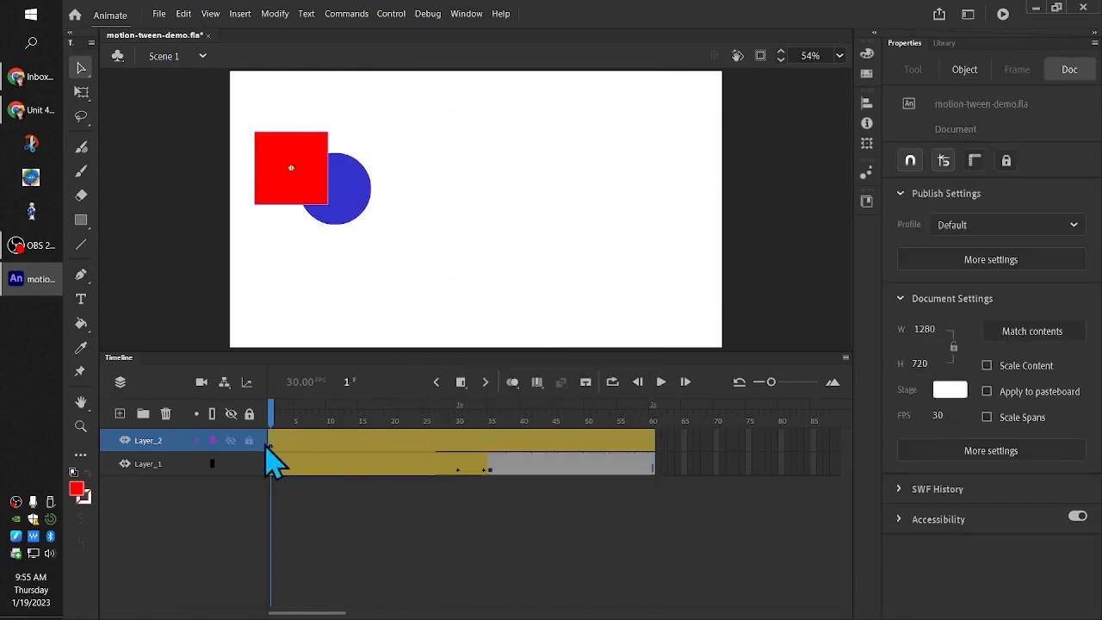
click(272, 445)
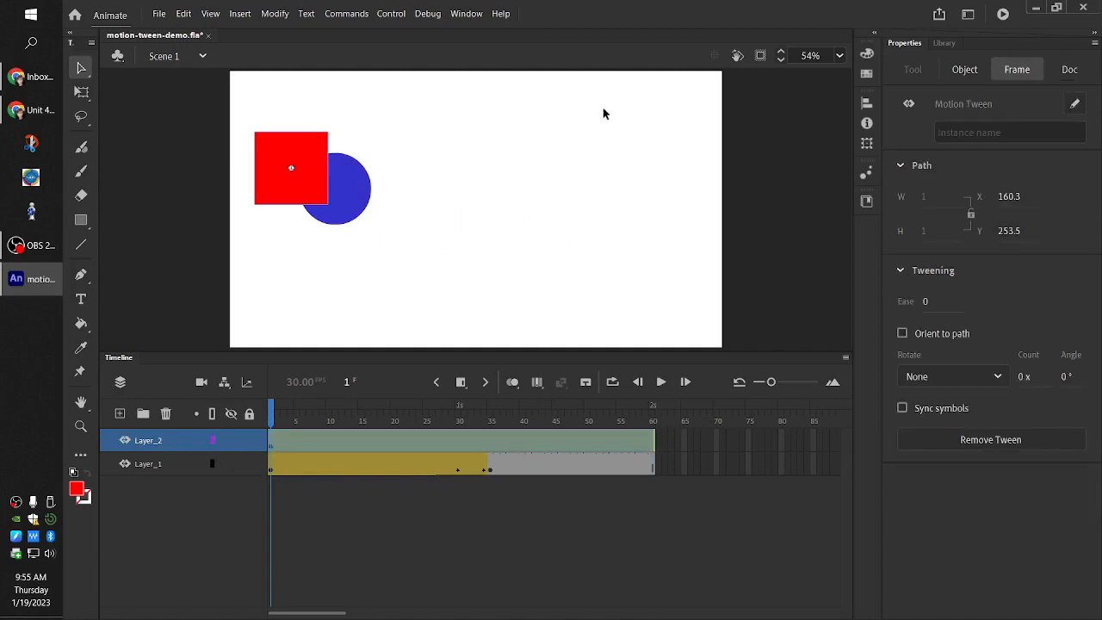
At frame 60, move only the red box to the lower-right area of the stage
drag(275, 422, 694, 460)
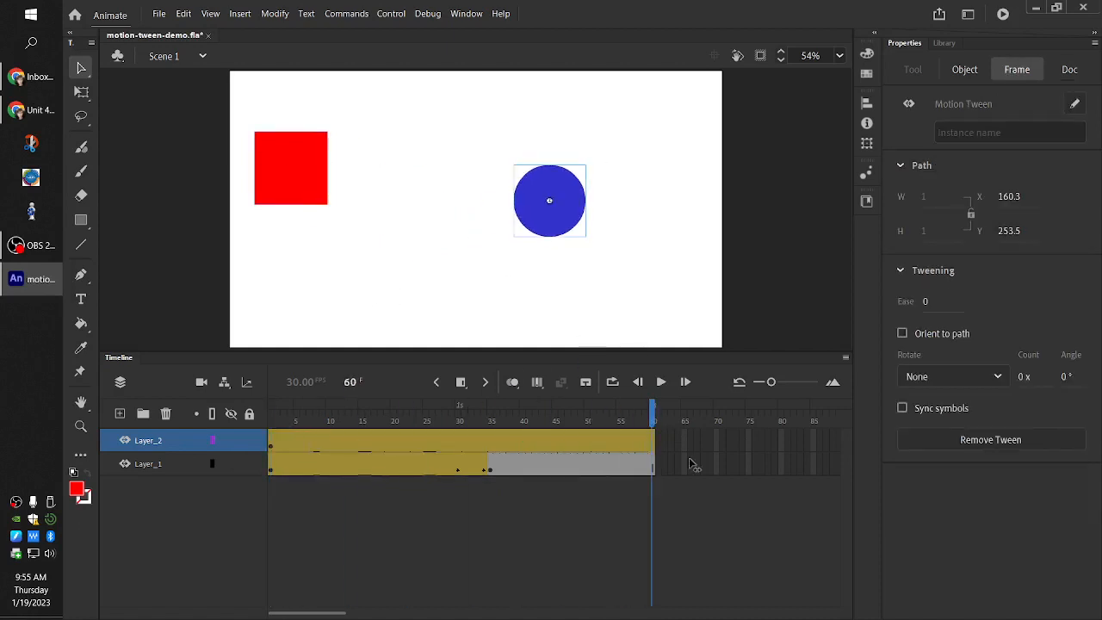
drag(319, 184, 549, 269)
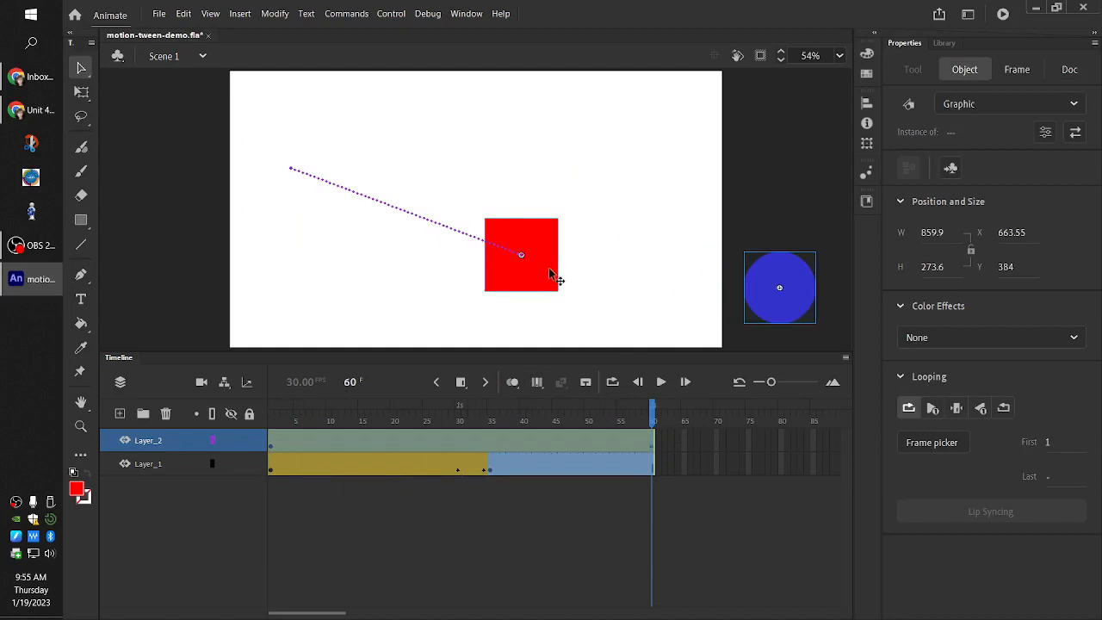
key(ctrl+z)
click(191, 214)
drag(293, 188, 647, 302)
Bend the box's motion path downward at frame 18, and reshape it upward and to the right at frame 38
drag(655, 421, 391, 398)
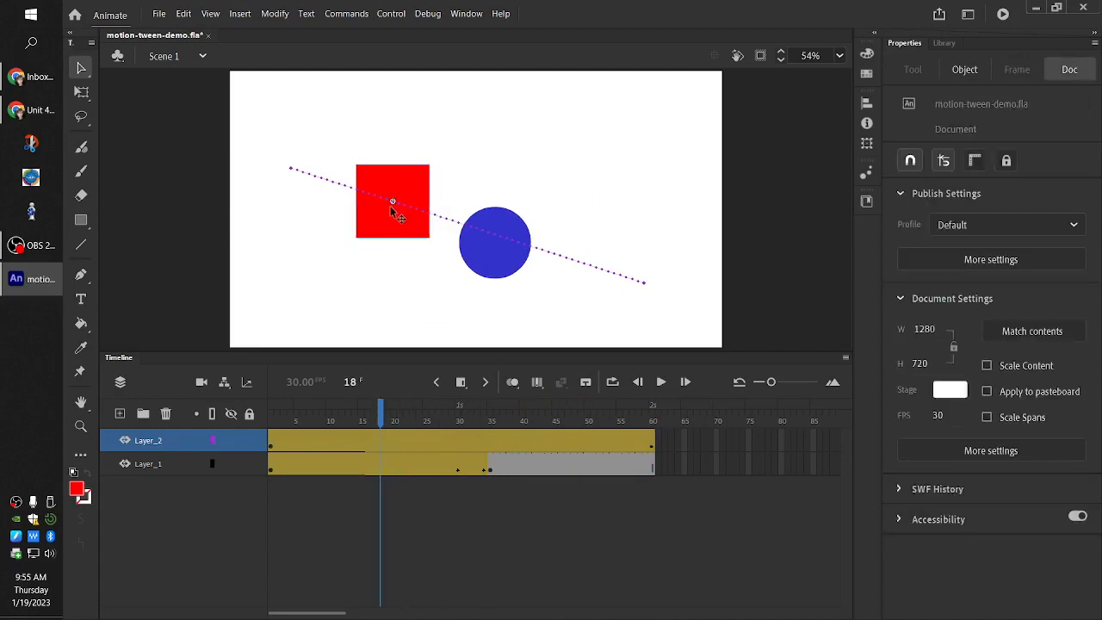
drag(392, 204, 367, 267)
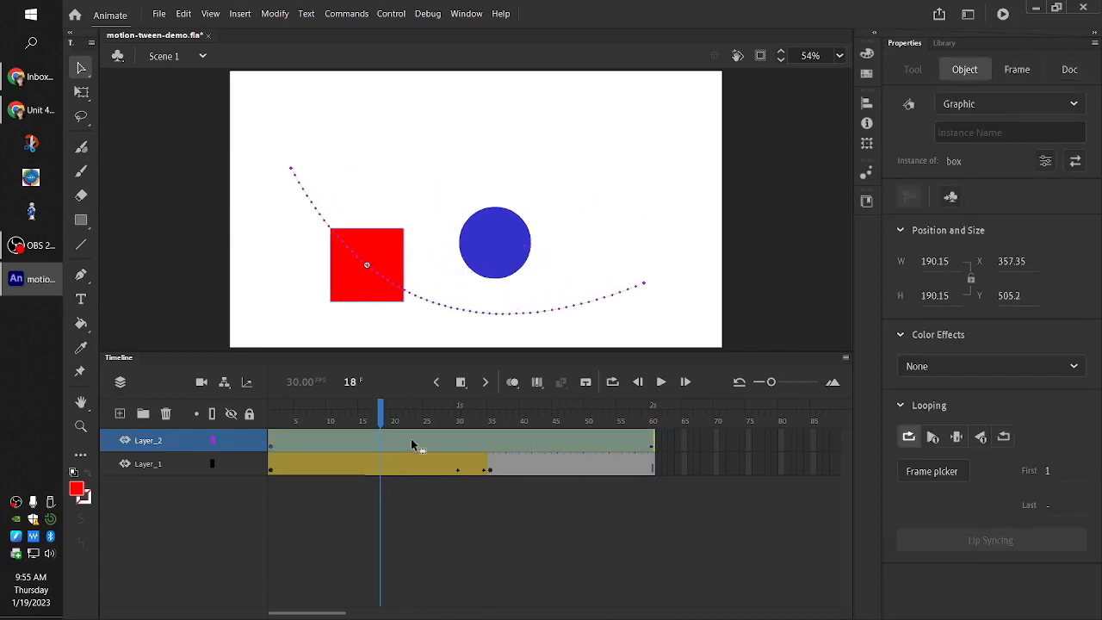
drag(382, 408, 511, 409)
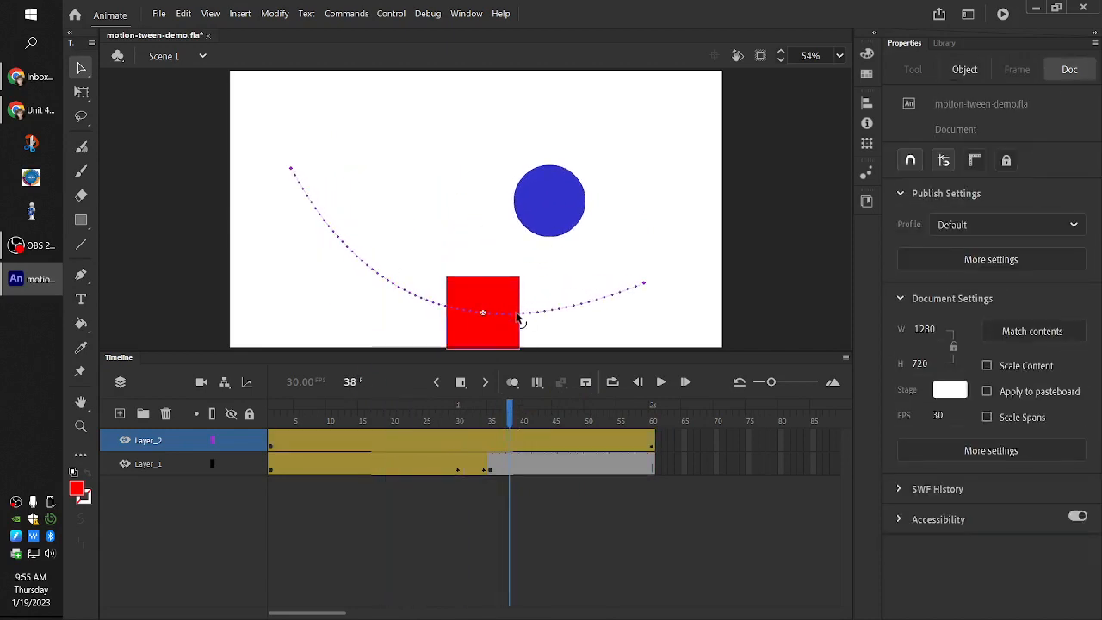
drag(516, 319, 693, 96)
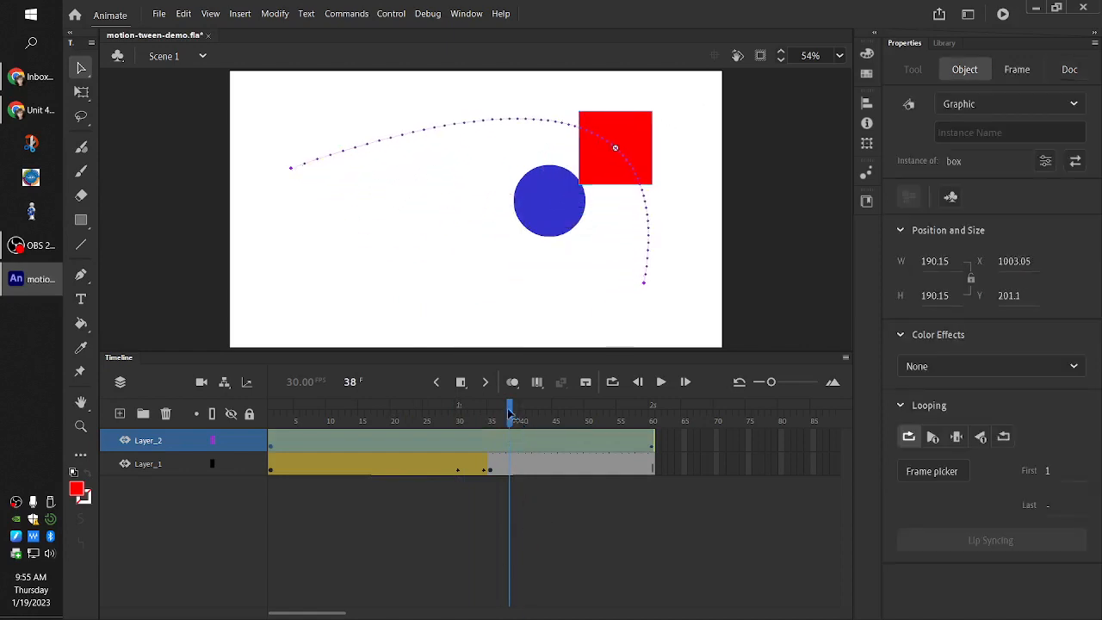
At frame 18, move the red box to the lower-left area of the stage, at about X 345, Y 566
drag(509, 414, 376, 446)
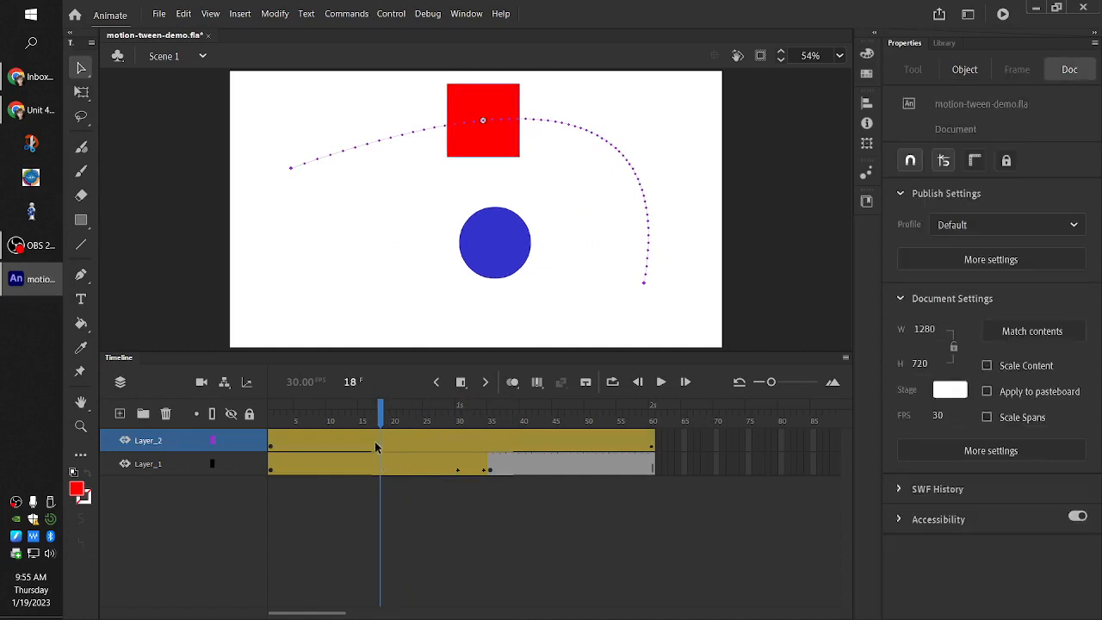
drag(455, 127, 349, 321)
key(ctrl+z)
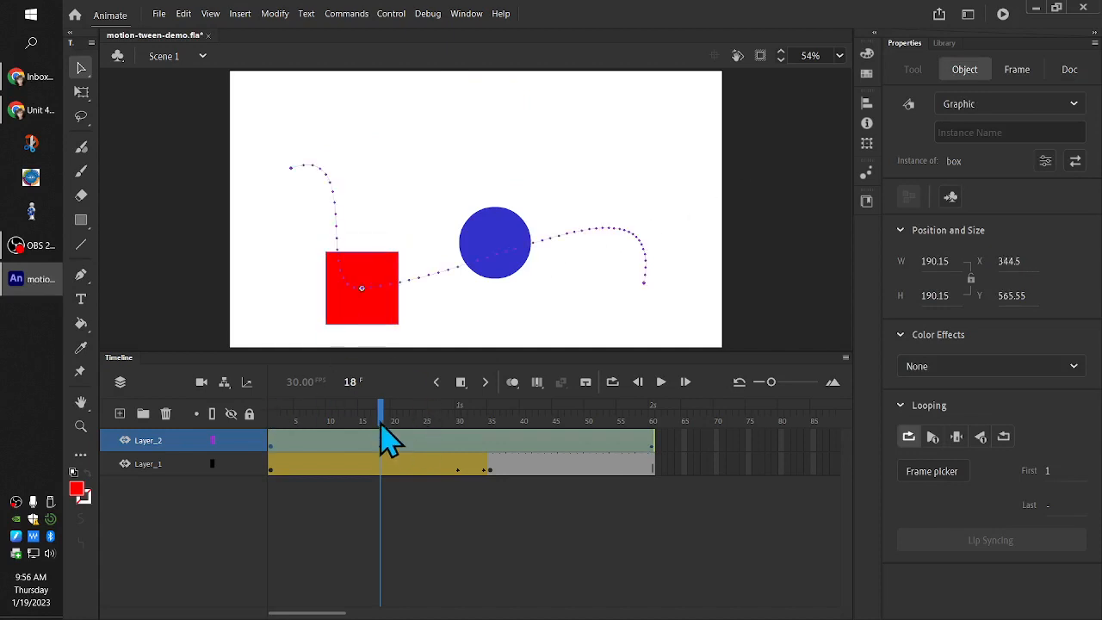
At frame 38, move the red box to the upper-right area of the stage, at about X 920, Y 178
click(277, 441)
drag(277, 440, 510, 435)
click(529, 318)
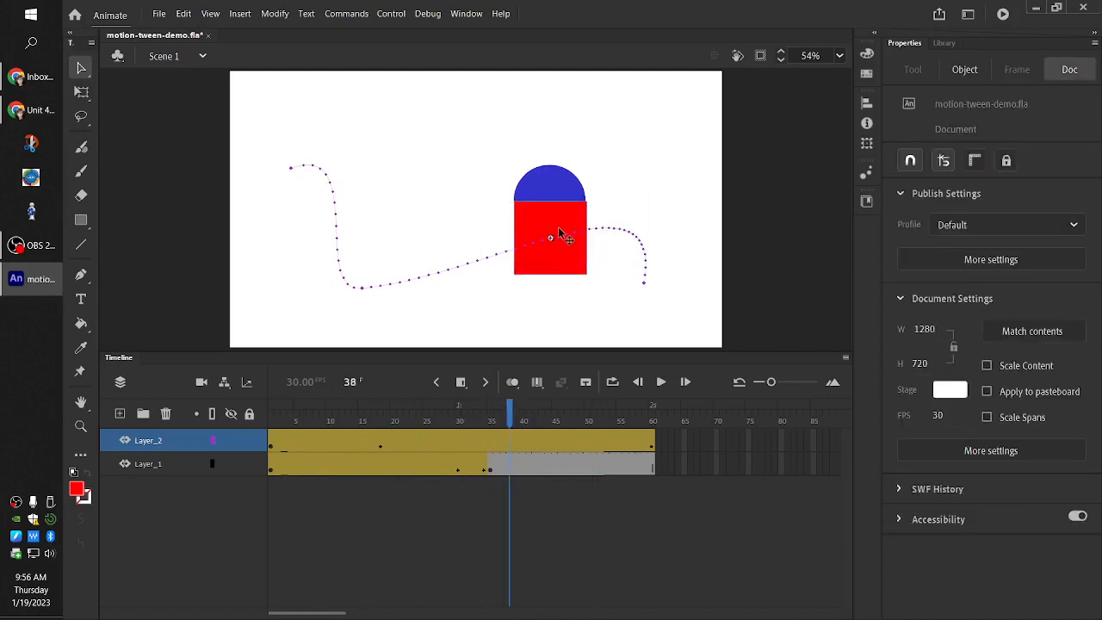
drag(568, 246, 603, 141)
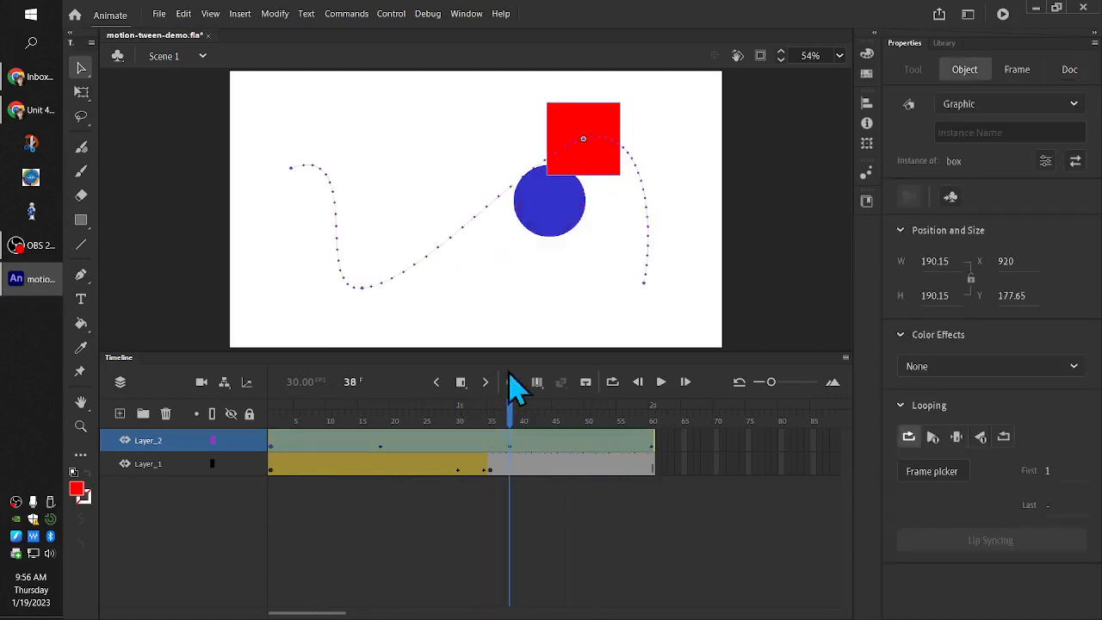
Play the box's tween from frame 1 and scrub back from frame 60 to review its motion
drag(523, 435, 248, 489)
click(248, 489)
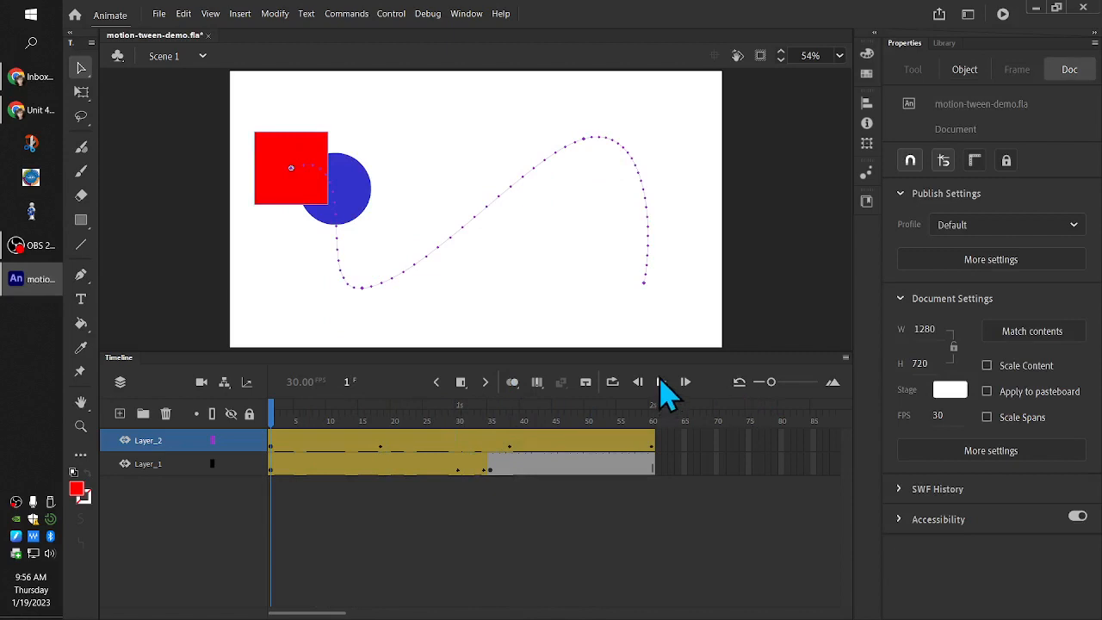
click(662, 382)
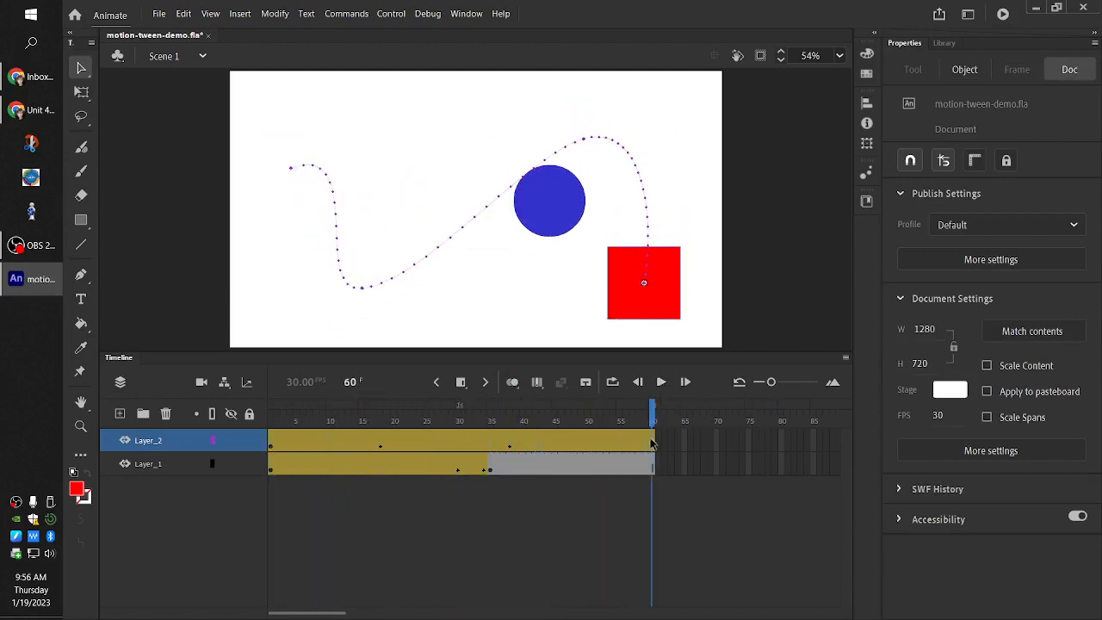
drag(659, 435, 702, 595)
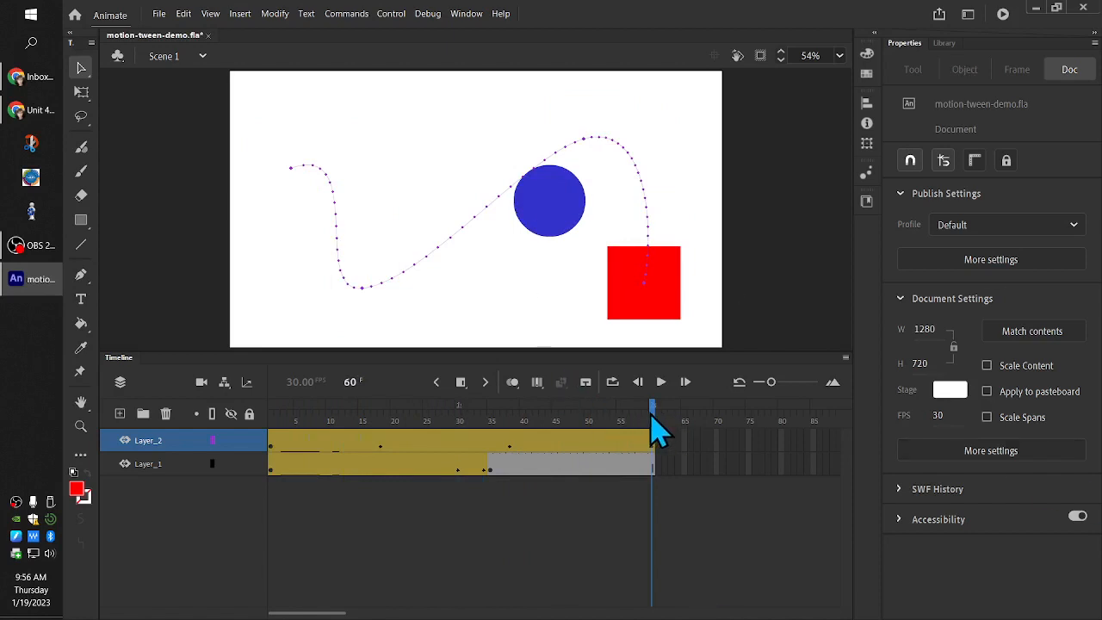
drag(658, 431, 262, 445)
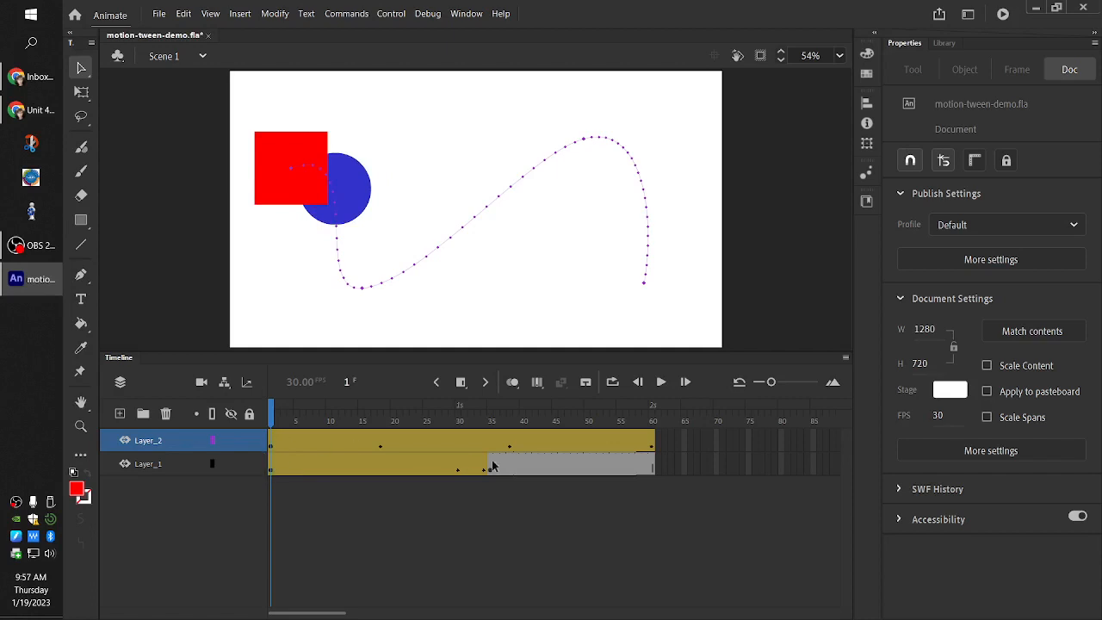